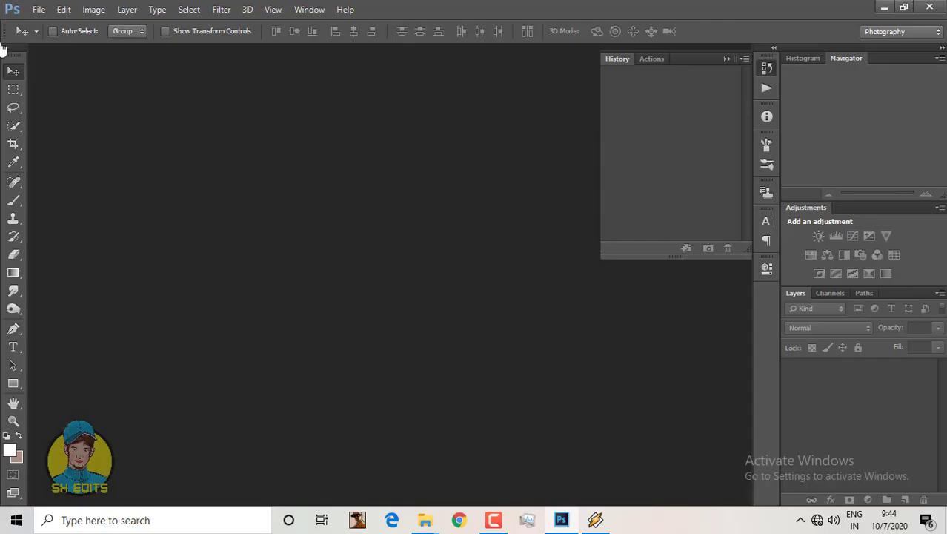
- Create a new white 4000 × 6000 px document named saurav at 72 pixels per inch
click(39, 8)
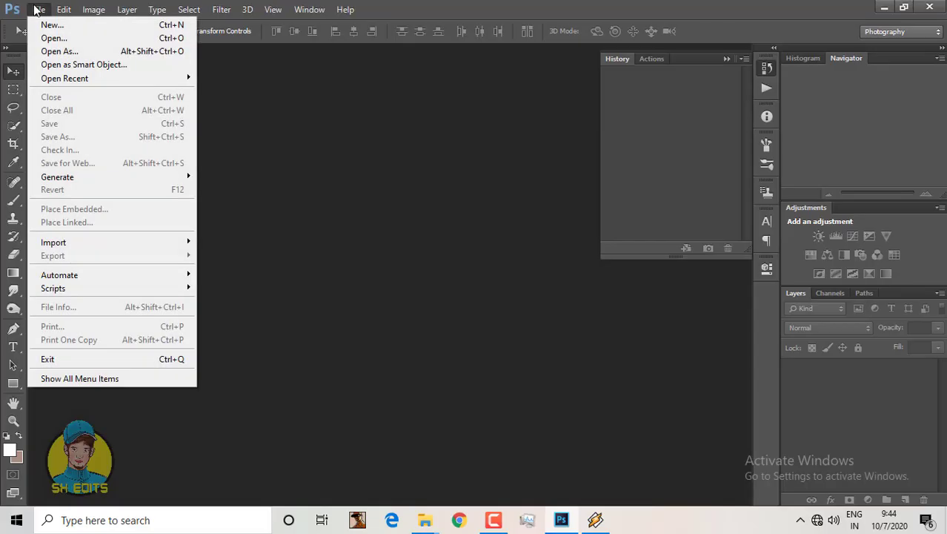
click(52, 27)
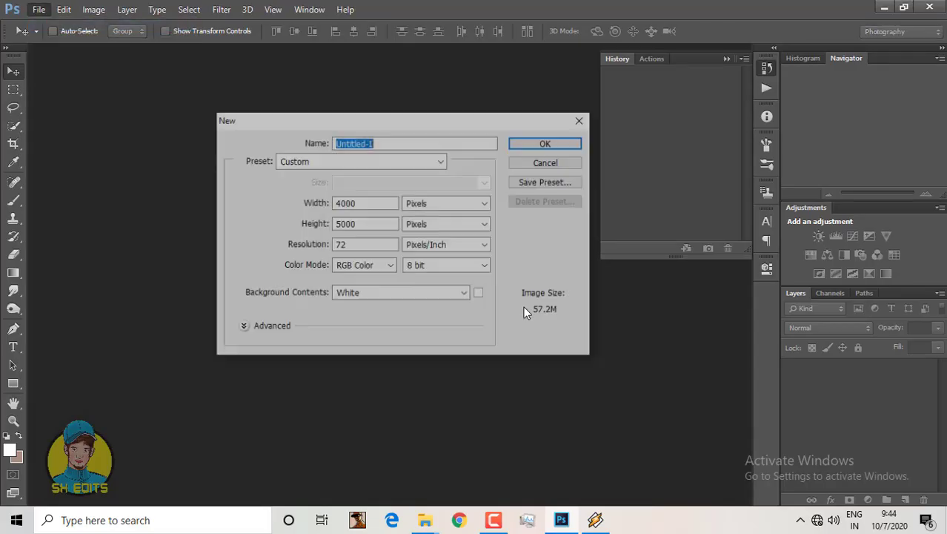
click(368, 207)
text(saura)
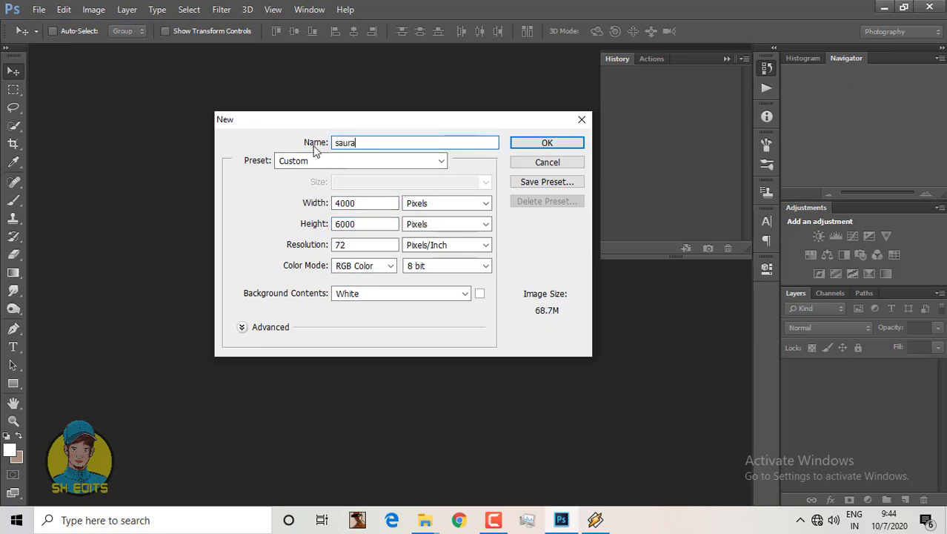
text(v)
key(Return)
click(38, 9)
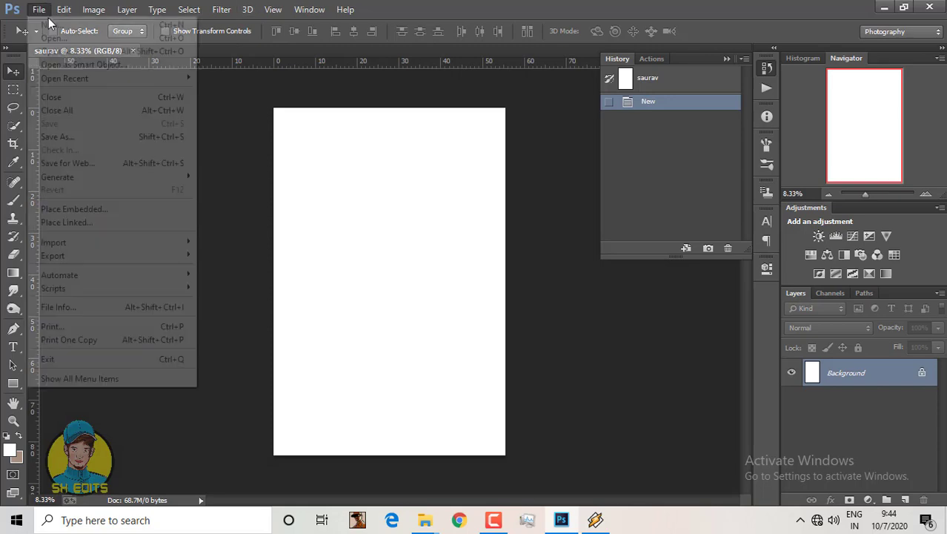
click(72, 223)
- Place IMG_7505 as a linked photo and scale it proportionally to fill the whole canvas
double_click(620, 304)
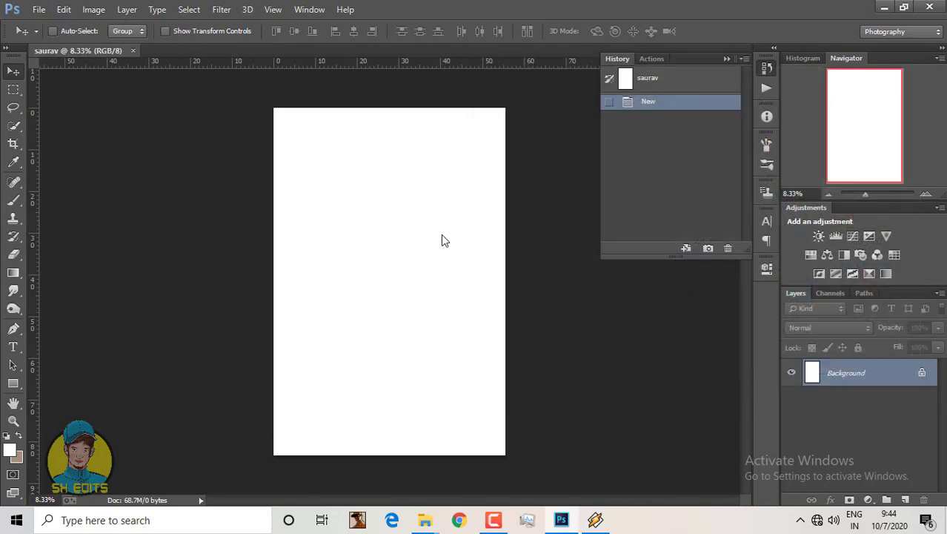
drag(290, 132, 274, 108)
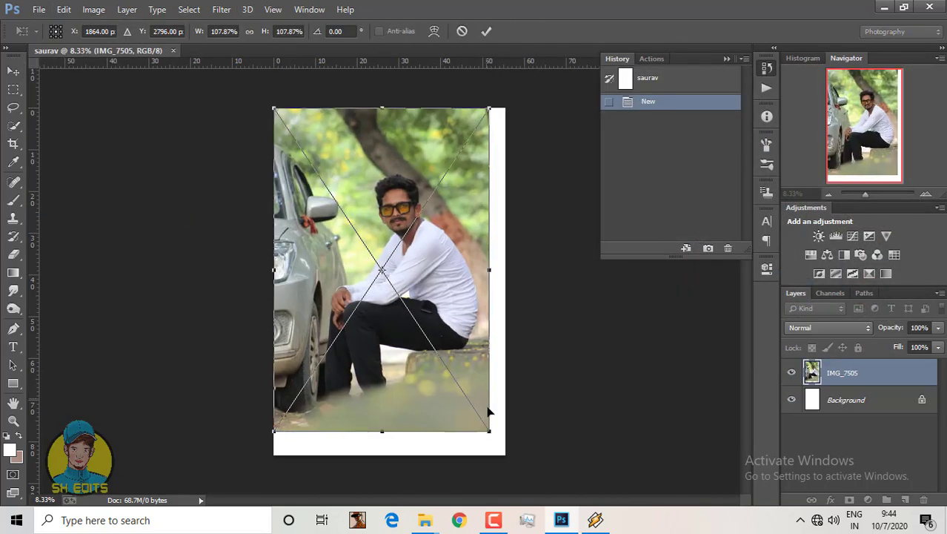
drag(490, 432, 506, 455)
click(250, 31)
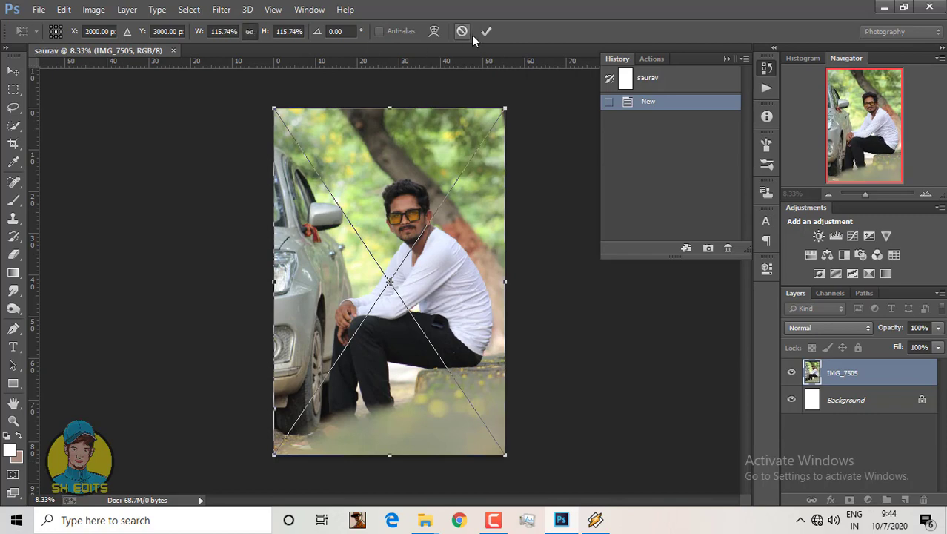
key(Return)
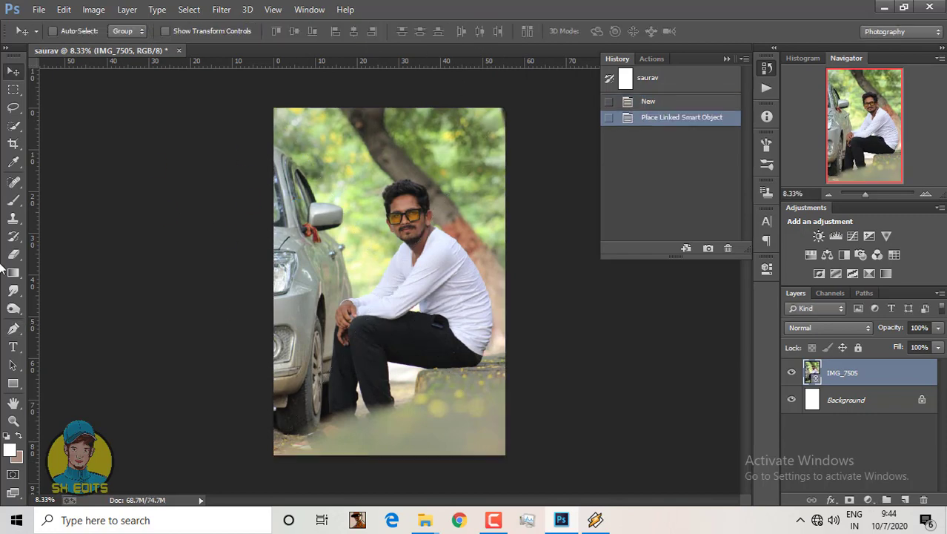
- Start a Pen path around the silver car, tracing its roof, mirror and side
key(p)
scroll(344, 165, up, 3)
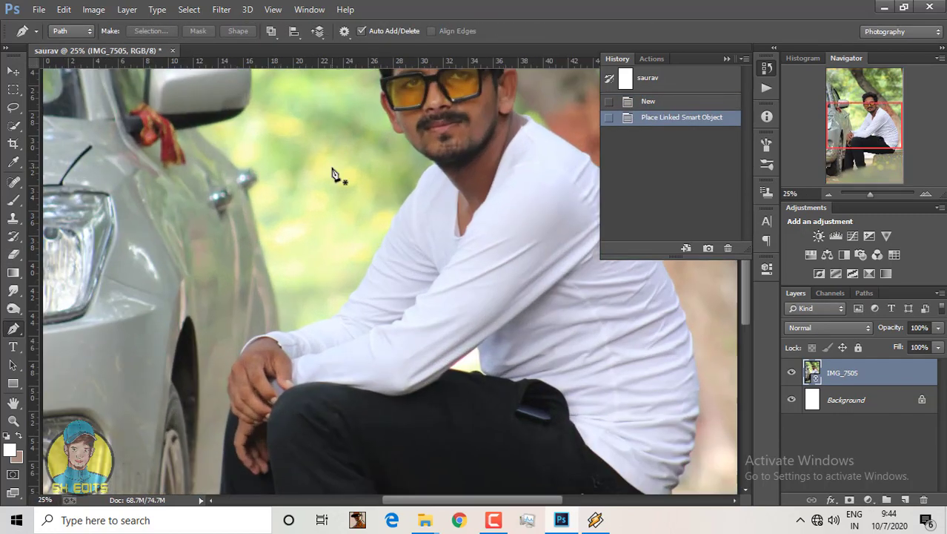
drag(235, 219, 347, 330)
click(223, 159)
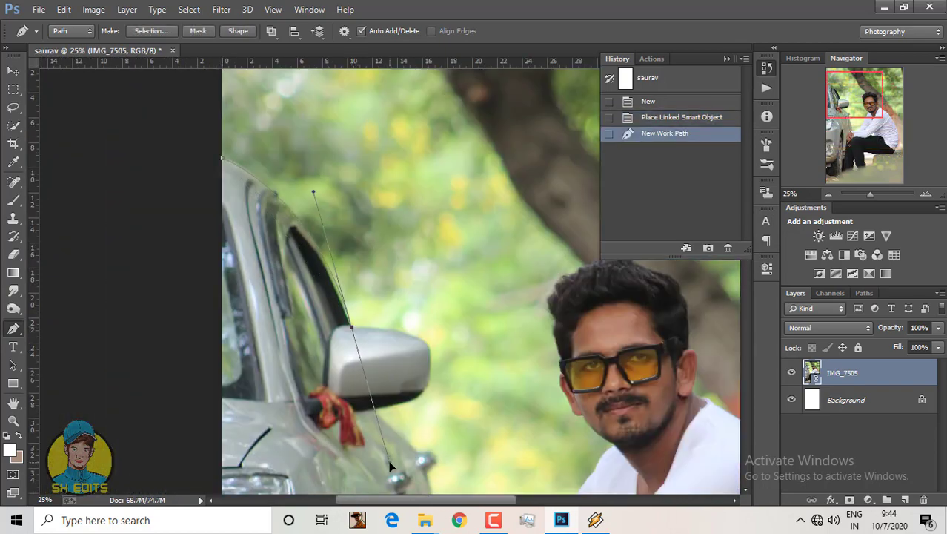
drag(389, 465, 392, 415)
alt+click(352, 326)
click(401, 331)
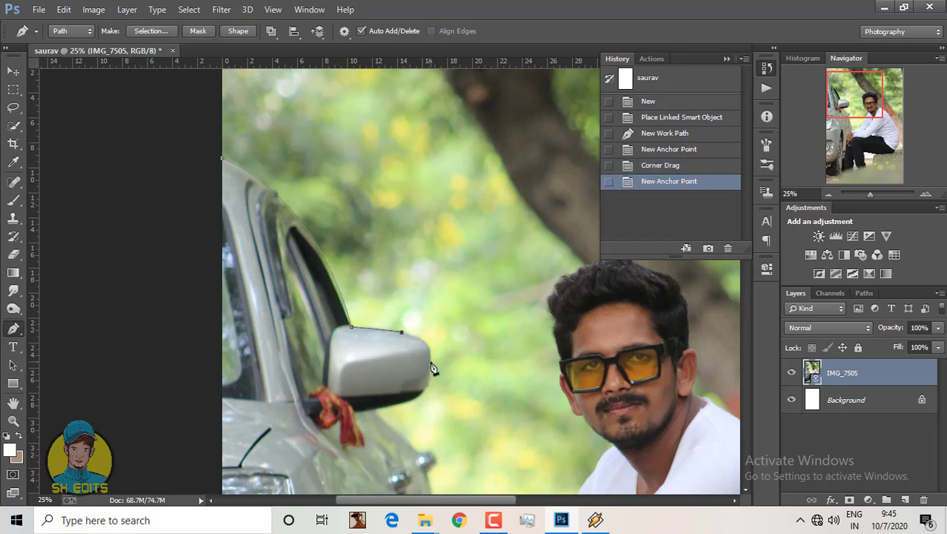
alt+click(431, 362)
click(428, 384)
click(369, 408)
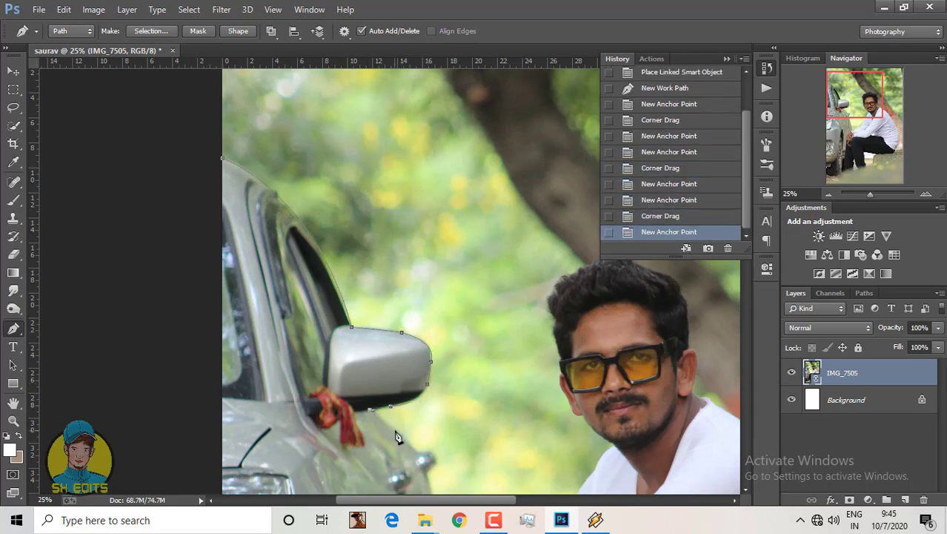
click(395, 430)
click(419, 453)
scroll(428, 472, down, 5)
click(427, 424)
- Continue the path around the man's face and the top of his hair
key(ctrl+plus)
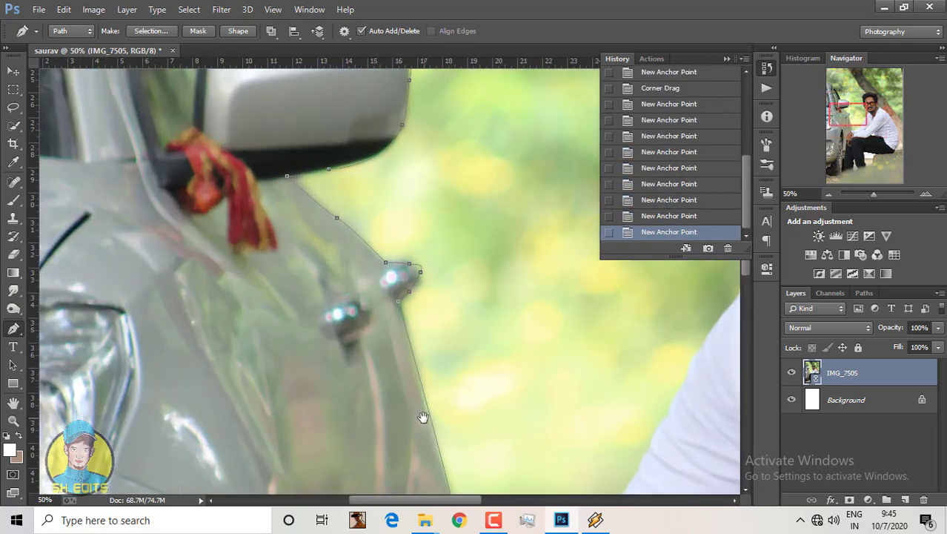
key(ctrl+plus)
drag(519, 224, 421, 306)
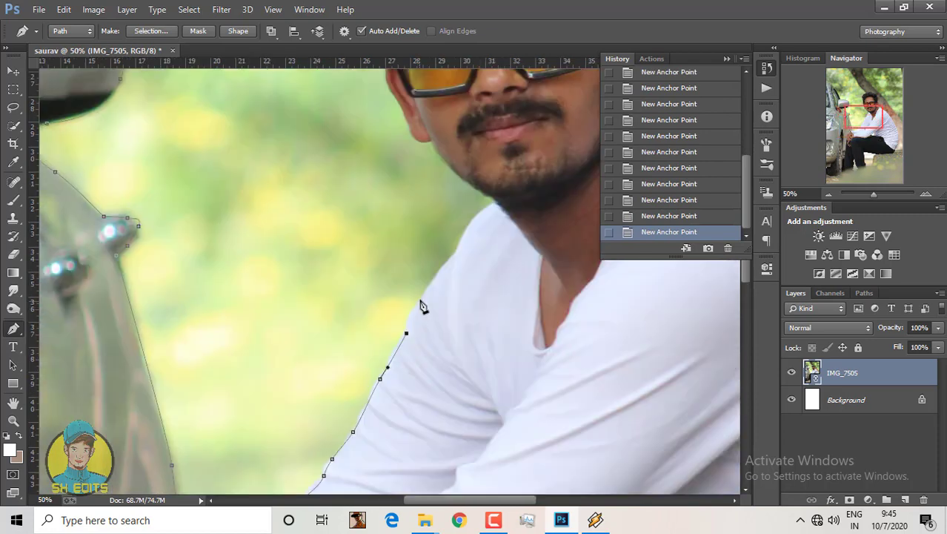
key(ctrl+plus)
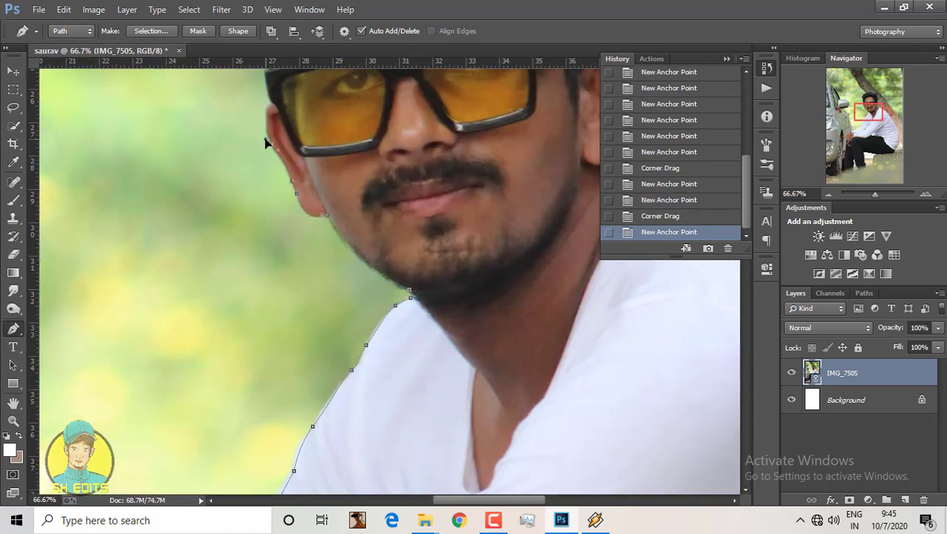
mouse_move(265, 139)
mouse_down()
mouse_move(270, 97)
mouse_move(270, 226)
mouse_up()
drag(259, 111, 289, 319)
click(261, 84)
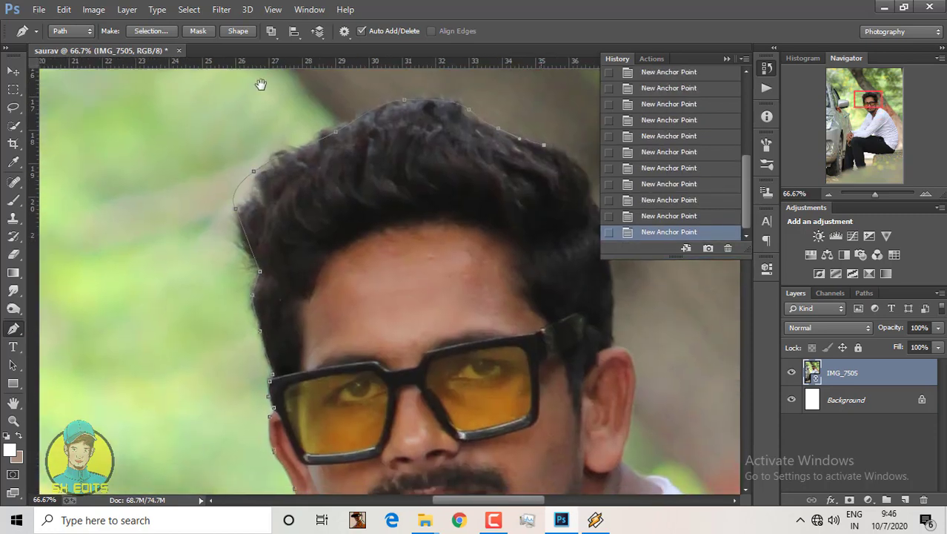
drag(260, 85, 317, 276)
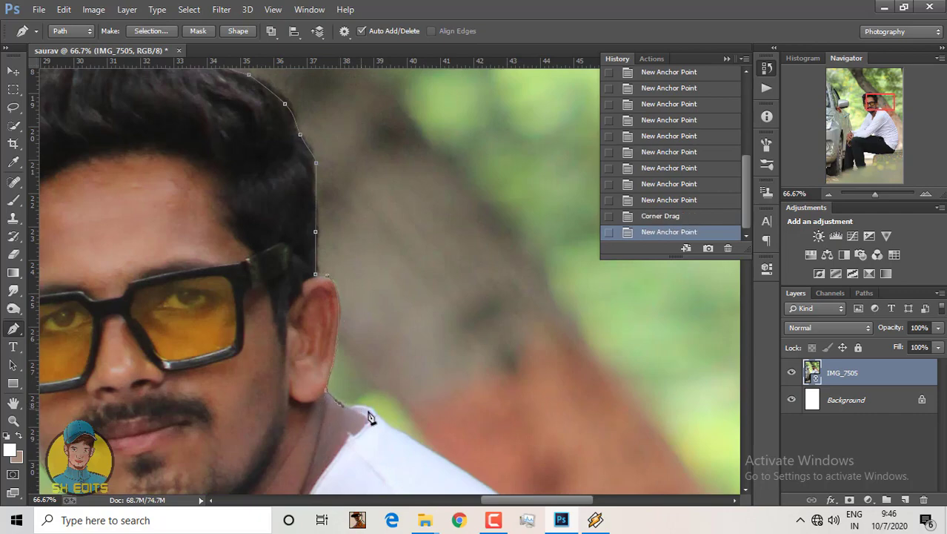
- Trace the path down the shirt's edge and close it outside the photo
drag(370, 417, 281, 208)
click(281, 208)
drag(443, 452, 419, 226)
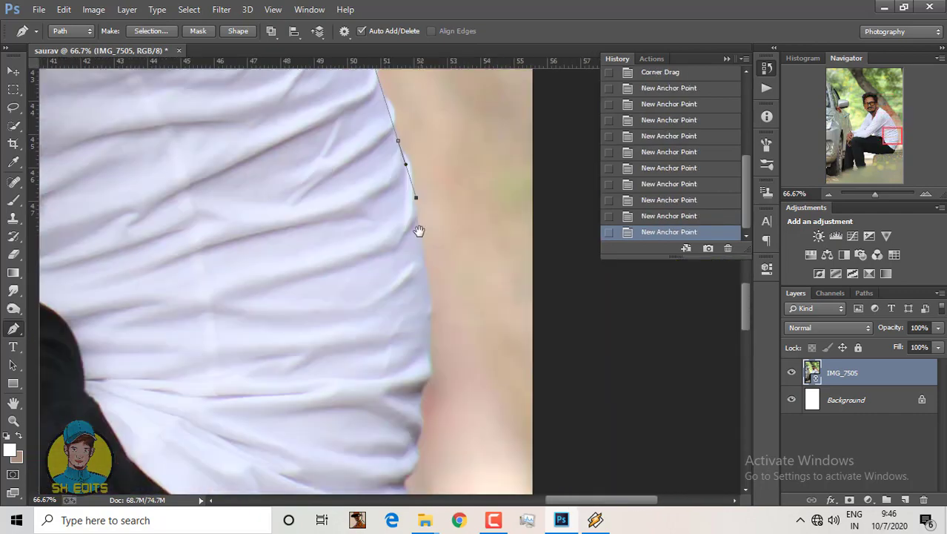
click(416, 311)
click(419, 393)
drag(419, 392, 429, 278)
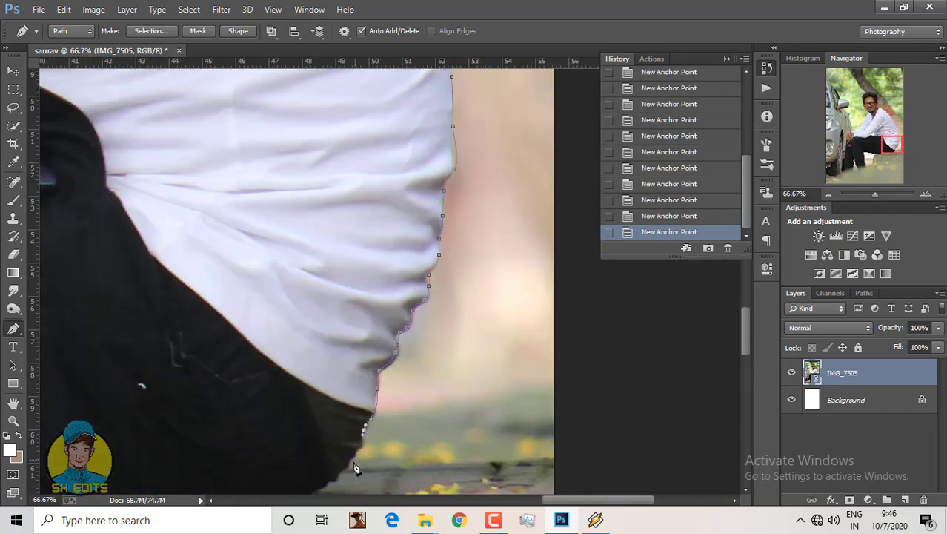
scroll(355, 467, down, 4)
drag(502, 327, 515, 350)
drag(529, 390, 603, 319)
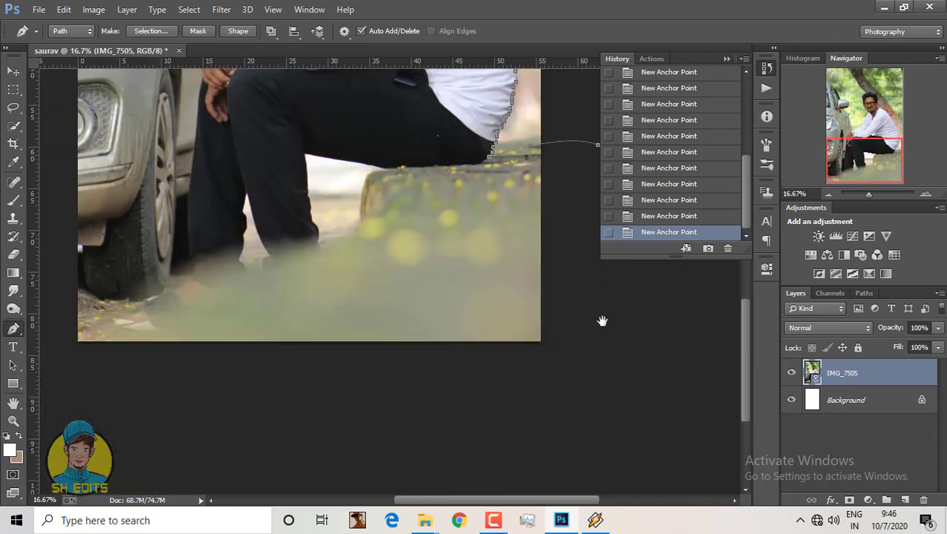
scroll(268, 186, left, 5)
click(364, 305)
click(490, 193)
- Load the path as a selection, rasterize the photo, and mask a duplicate, hiding the original
key(ctrl+Return)
key(ctrl+minus)
key(ctrl+minus)
key(ctrl+minus)
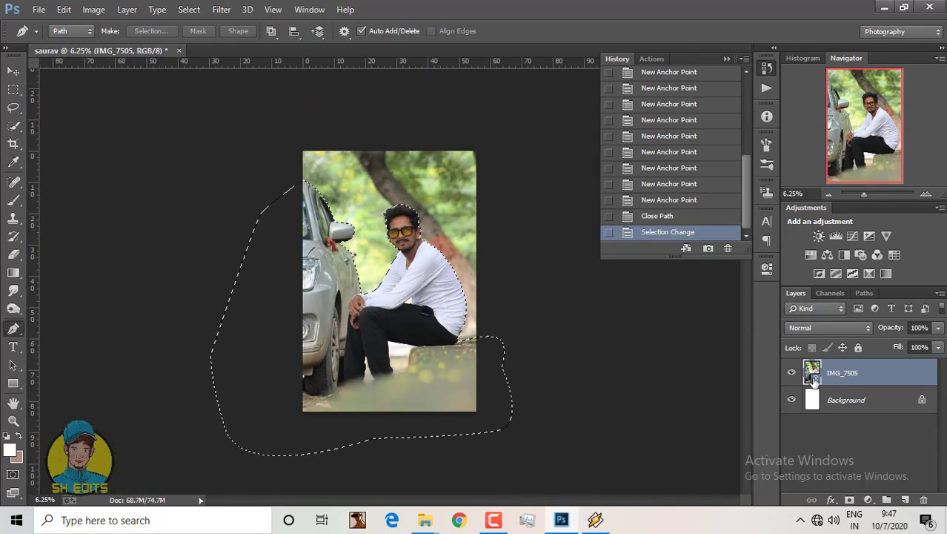
key(b)
key(Return)
click(14, 328)
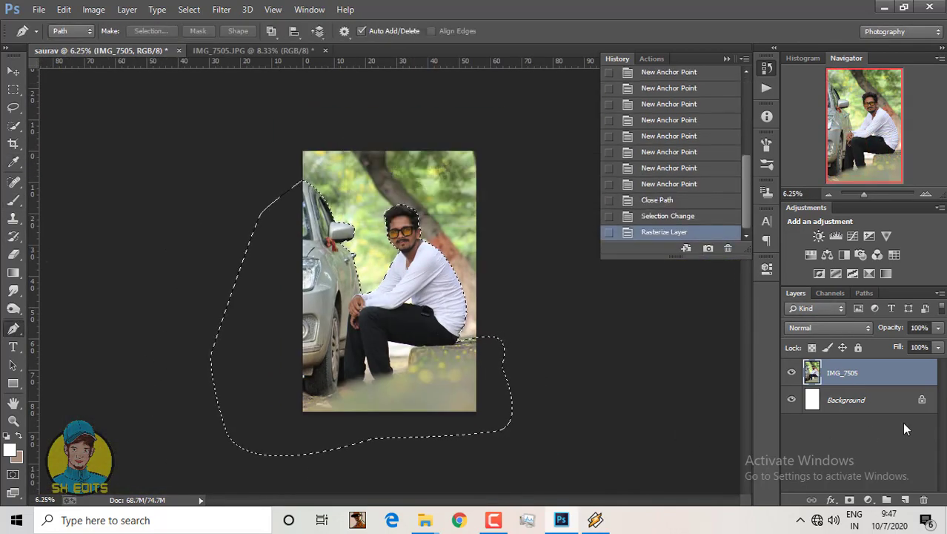
drag(844, 373, 907, 499)
click(850, 502)
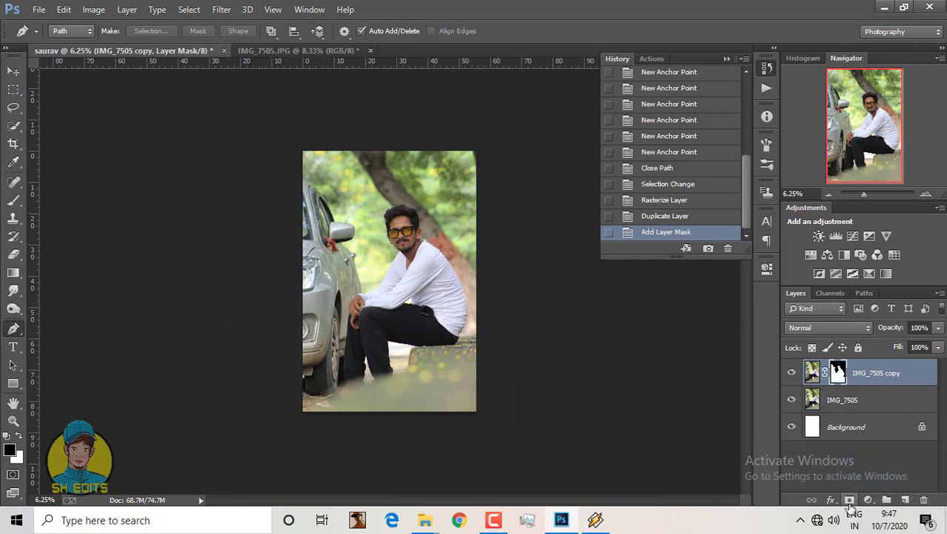
click(792, 401)
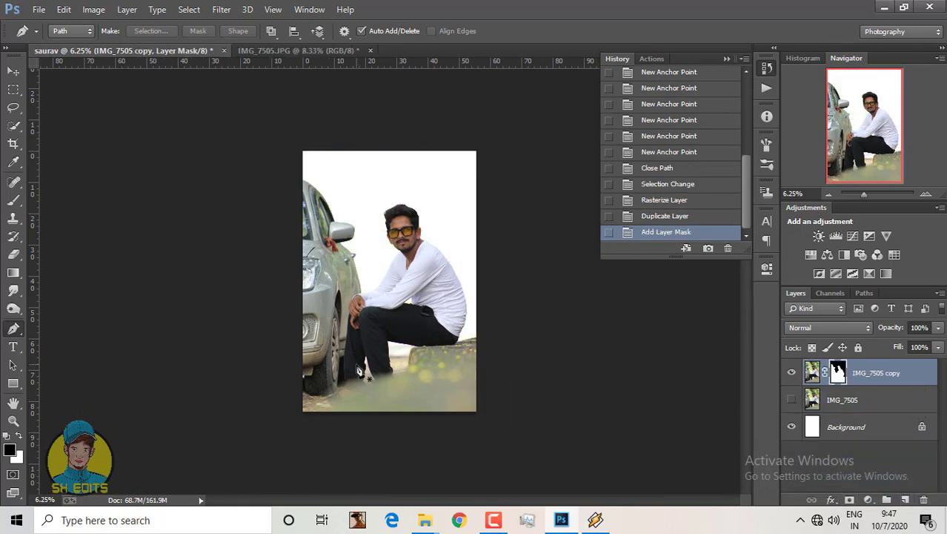
- Quick-select the background gap between the man's legs, fill it out of the mask, and deselect
key(ctrl+plus)
key(ctrl+plus)
key(ctrl+plus)
scroll(410, 273, down, 5)
key(w)
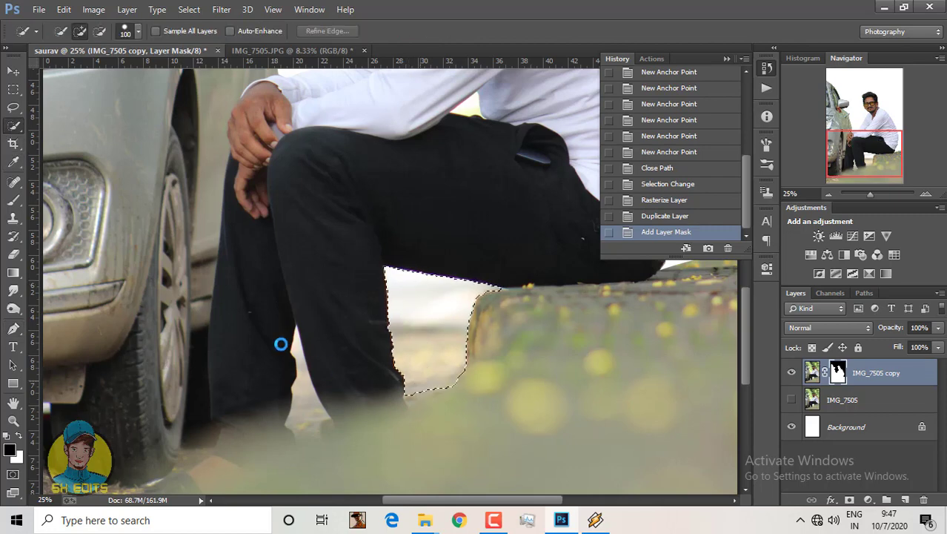
drag(281, 344, 302, 402)
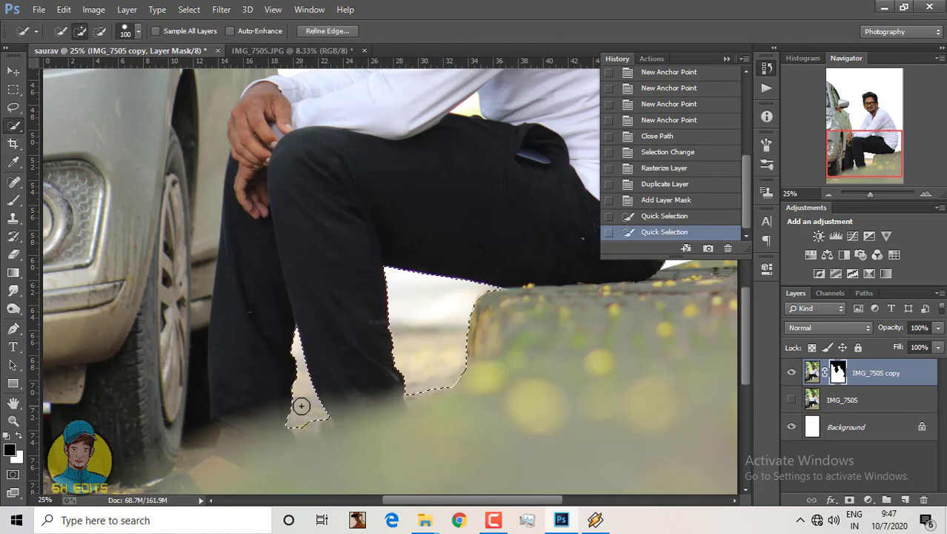
key(ctrl+minus)
key(ctrl+minus)
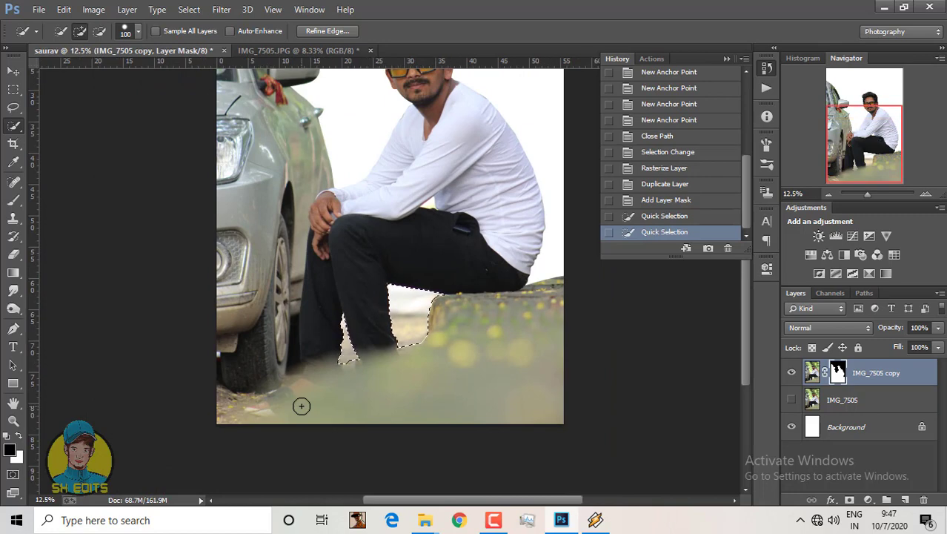
key(alt+BackSpace)
key(l)
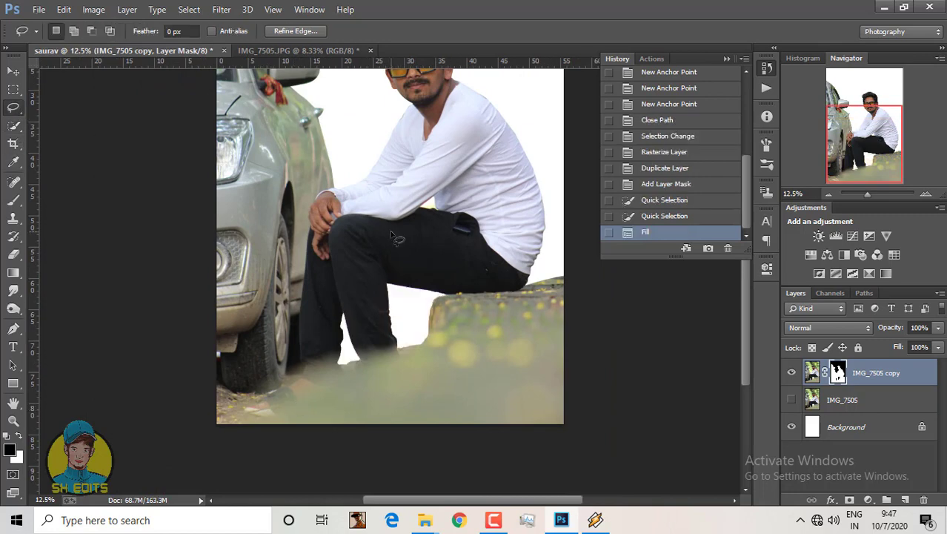
key(ctrl+d)
key(v)
key(ctrl+minus)
- Place the hot-air-balloon sky image from the Desktop as a linked layer
key(alt+bracketleft)
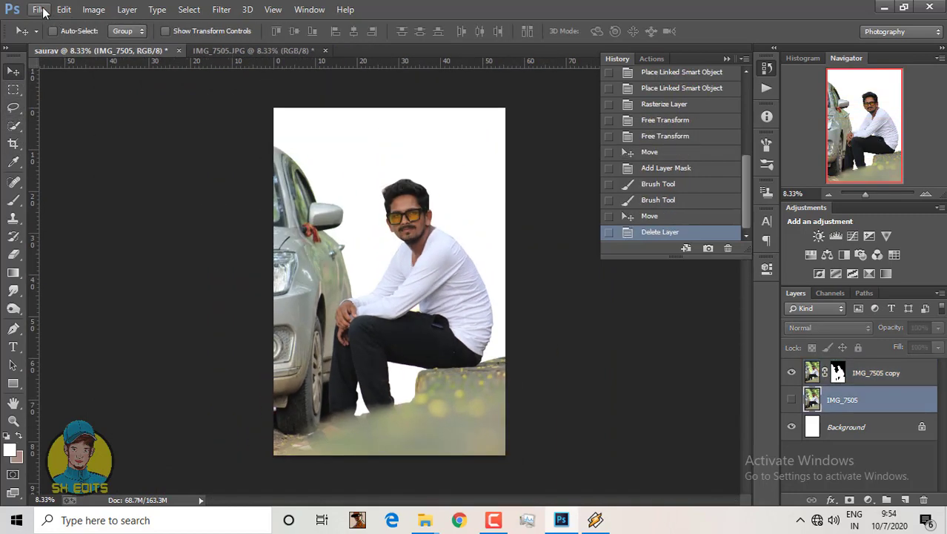
click(39, 9)
click(60, 220)
click(530, 127)
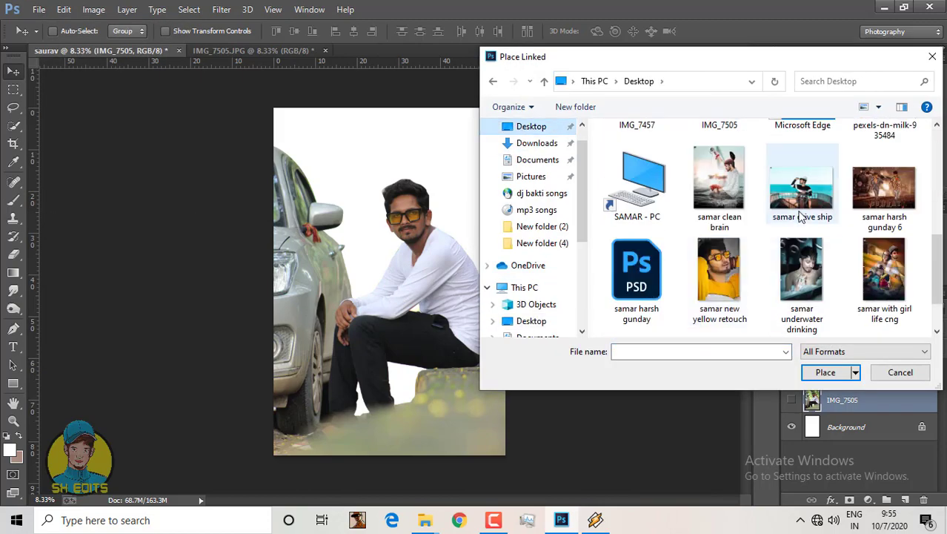
scroll(741, 223, up, 2)
click(801, 159)
click(825, 372)
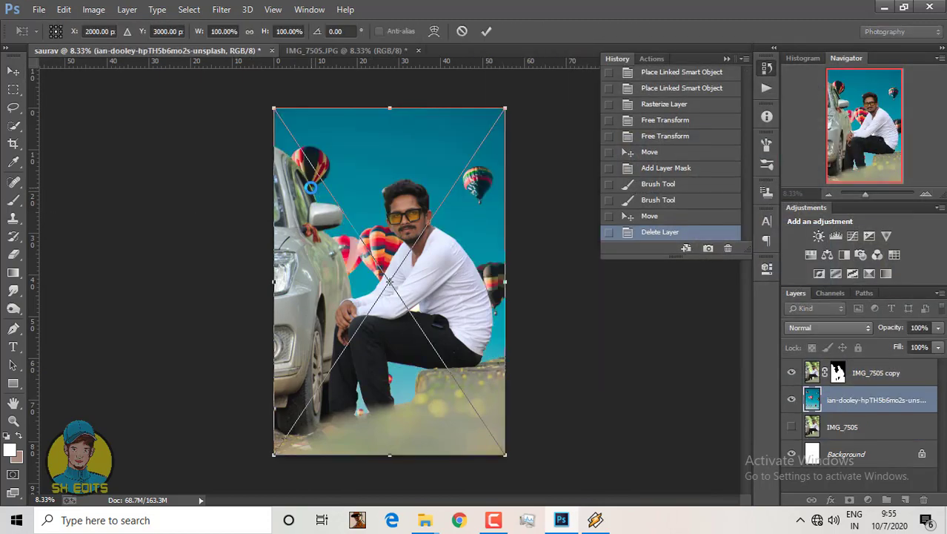
- Scale the balloon sky proportionally to about 110% and shift it upward
click(253, 35)
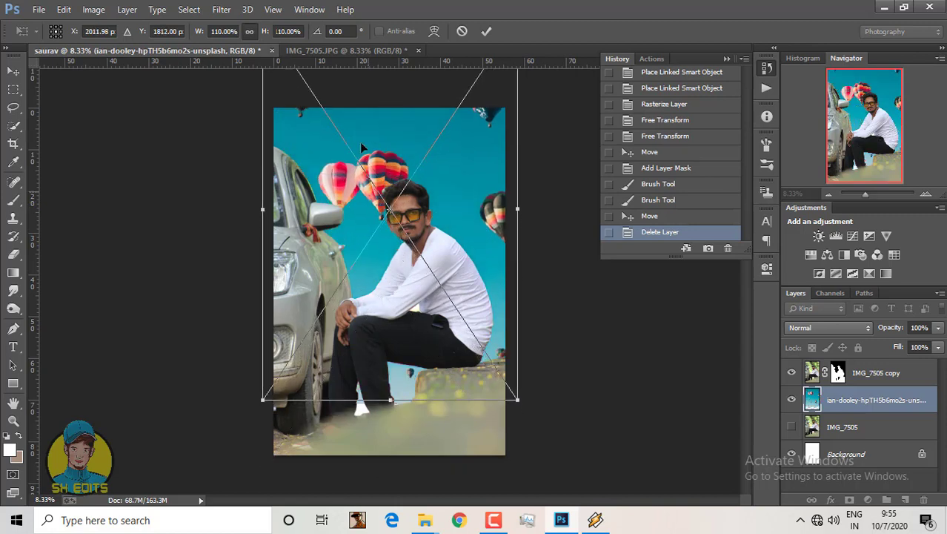
drag(374, 276, 362, 139)
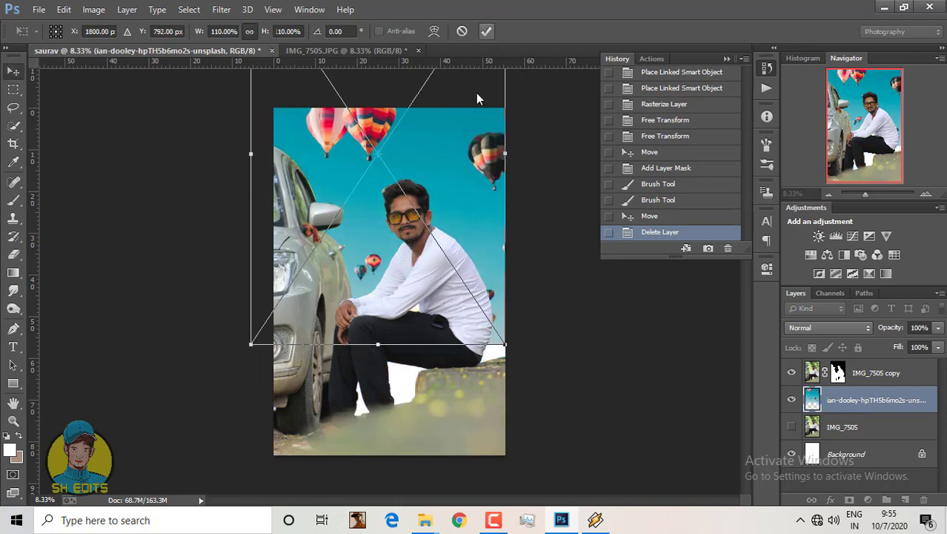
key(Return)
click(842, 426)
click(38, 8)
- Place the pexels-dn-milk road photo, enlarged to 169% and moved down the canvas
click(111, 223)
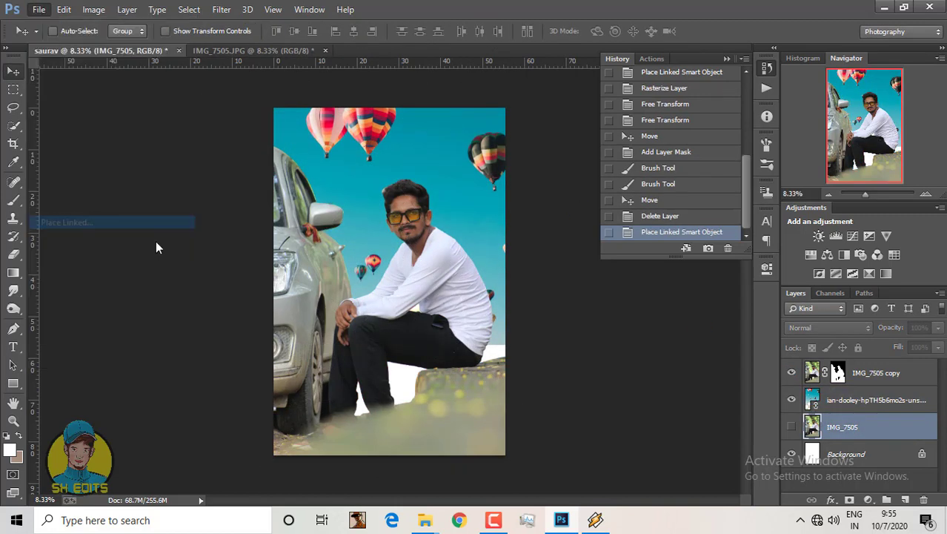
scroll(711, 278, down, 2)
click(882, 267)
click(825, 372)
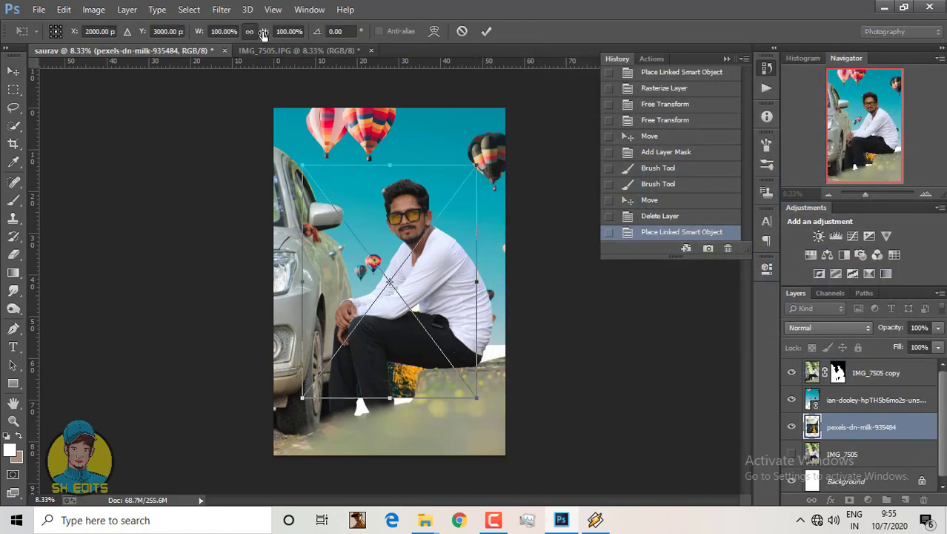
drag(263, 34, 311, 33)
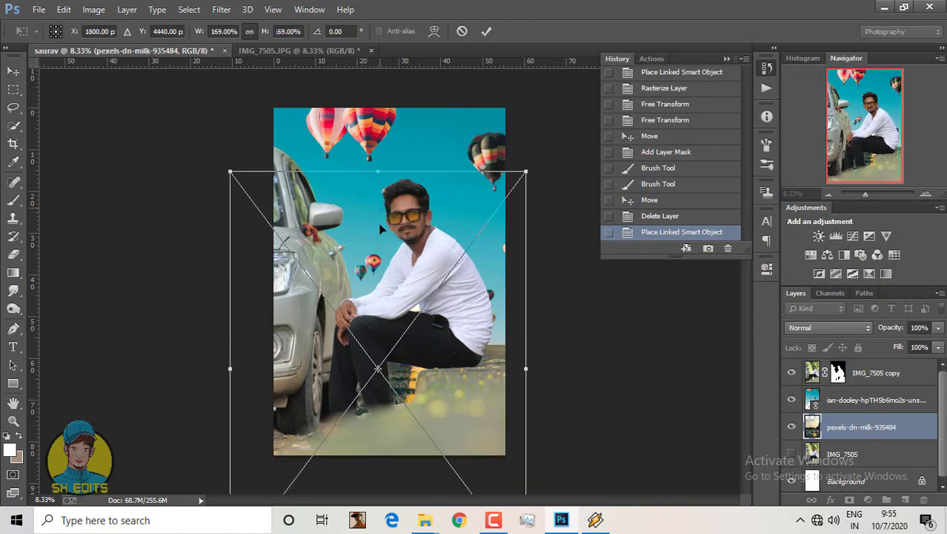
drag(380, 230, 387, 261)
key(Return)
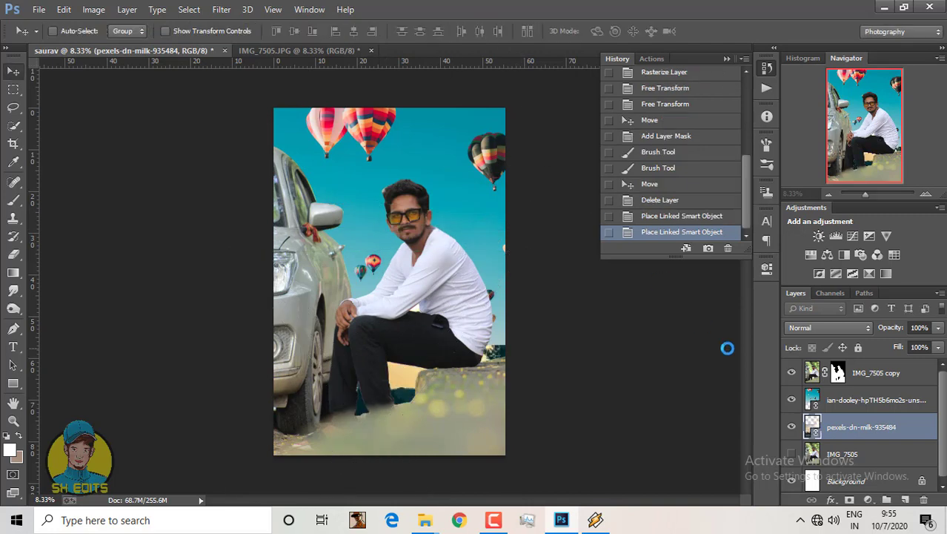
- Nudge the road photo into position beneath the sky, toggling the man-and-car layer to check
drag(433, 344, 463, 310)
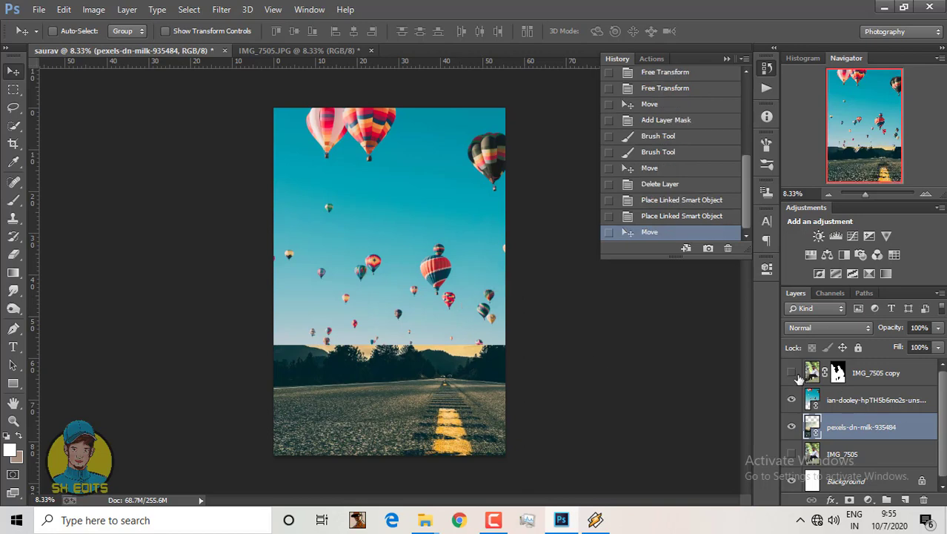
click(792, 373)
click(792, 373)
key(shift+Up)
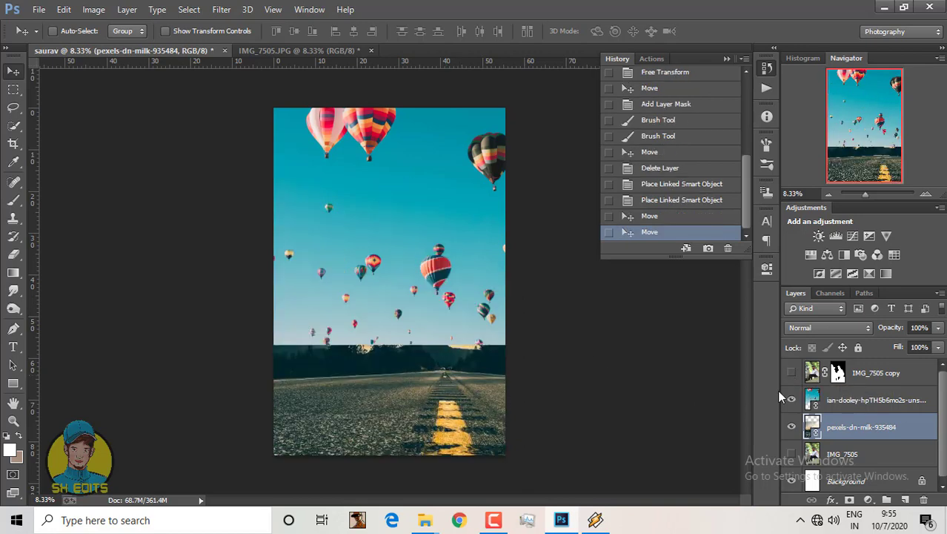
click(791, 372)
click(875, 400)
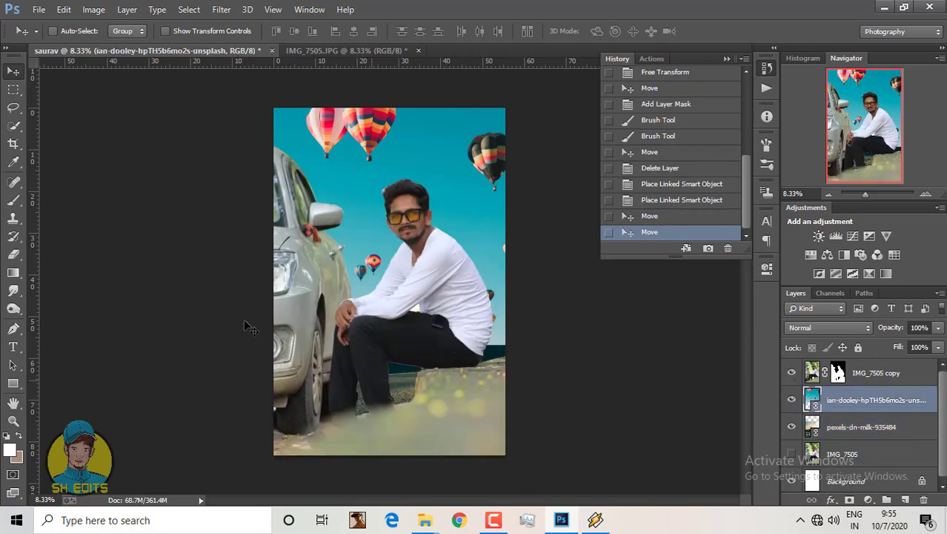
- Rasterize the sky and road smart objects and add a layer mask to the balloon sky layer
key(b)
click(787, 413)
key(Return)
click(859, 427)
click(398, 284)
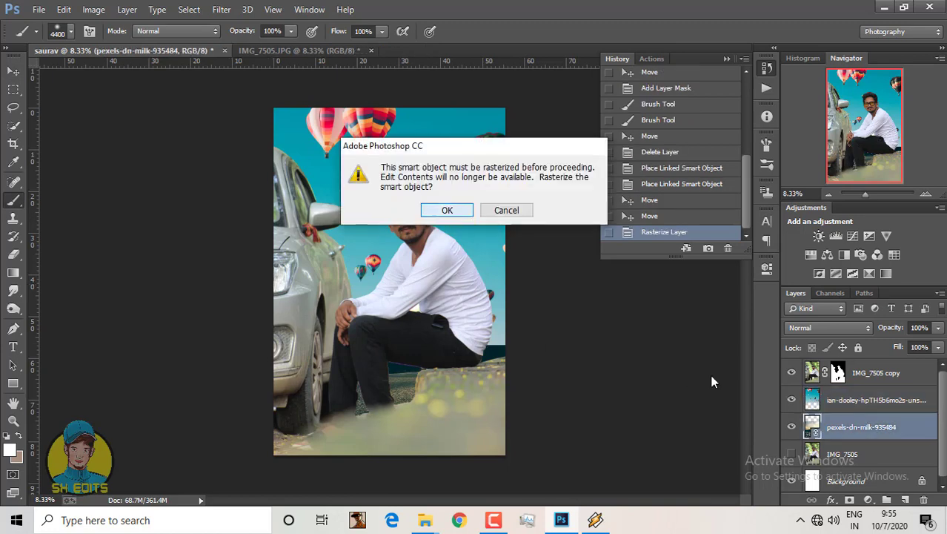
click(447, 209)
click(875, 399)
click(850, 500)
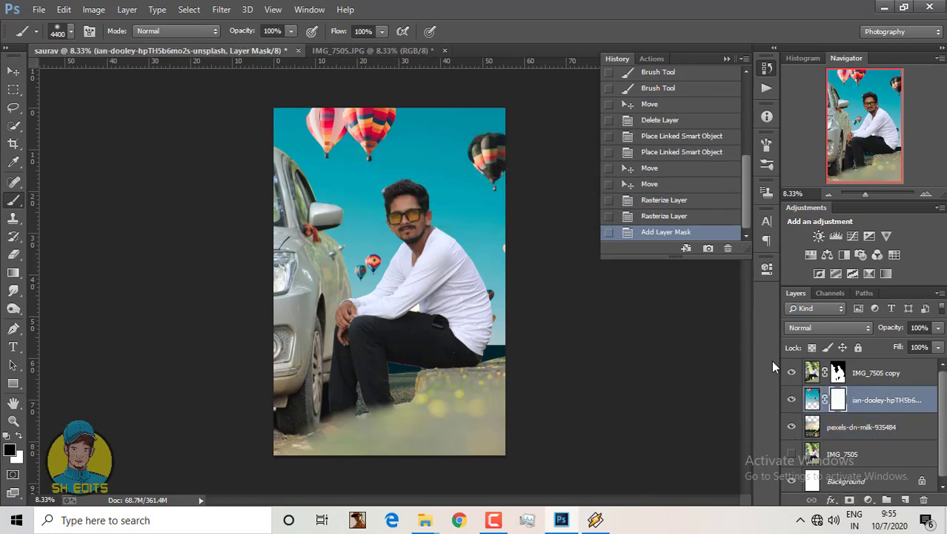
click(792, 373)
- Paint black on the sky mask to reveal the treeline, sunset horizon and road
key(p)
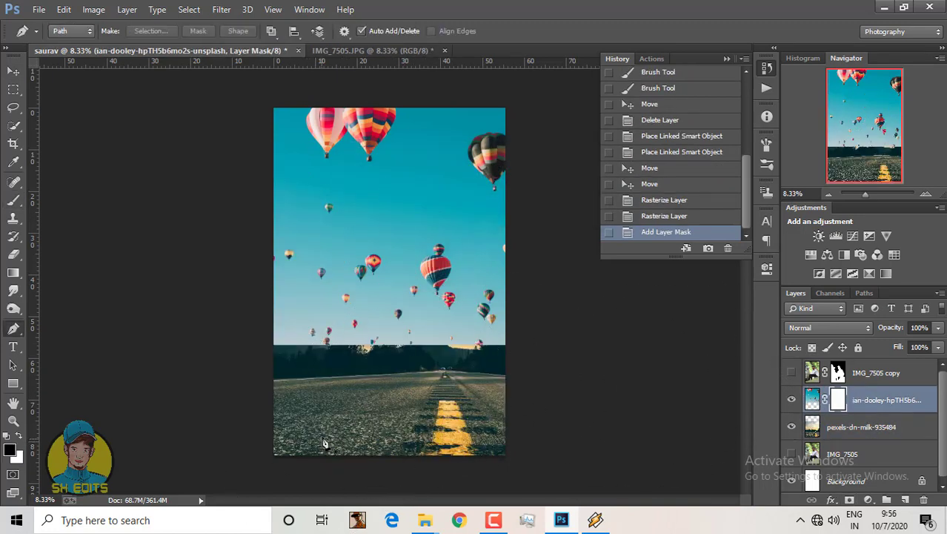
click(14, 200)
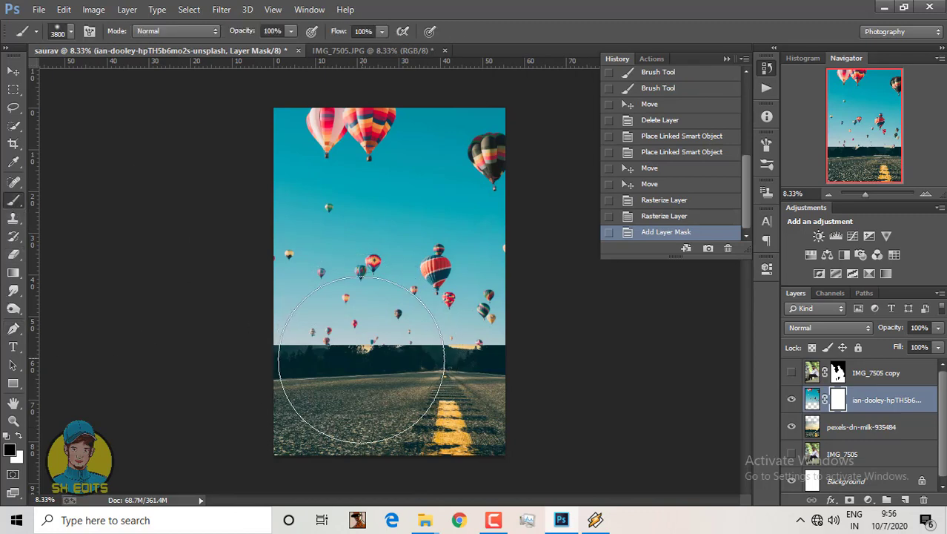
key(bracketleft)
key(bracketleft)
key(bracketleft)
mouse_move(286, 403)
mouse_down()
mouse_move(330, 395)
mouse_move(474, 412)
mouse_up()
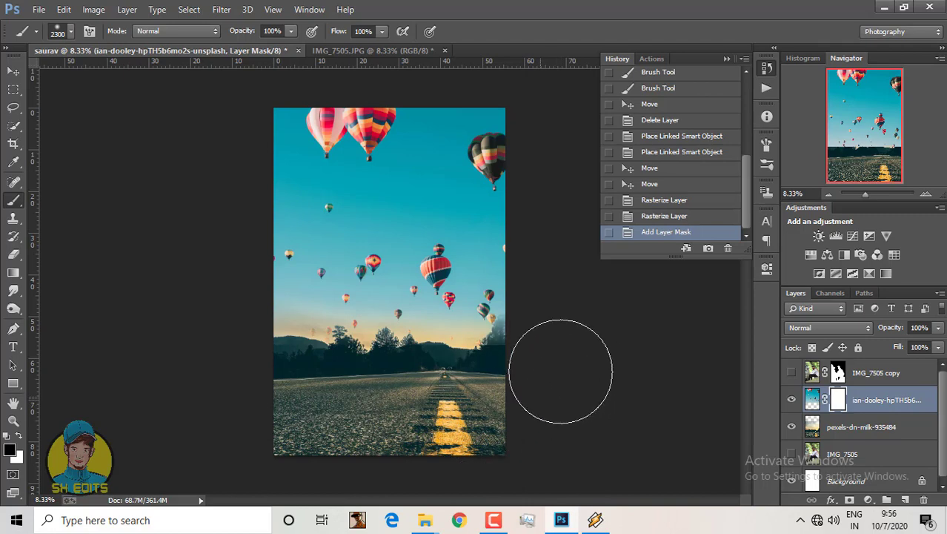
drag(474, 412, 454, 412)
key(bracketright)
key(bracketright)
key(bracketright)
key(bracketright)
key(bracketright)
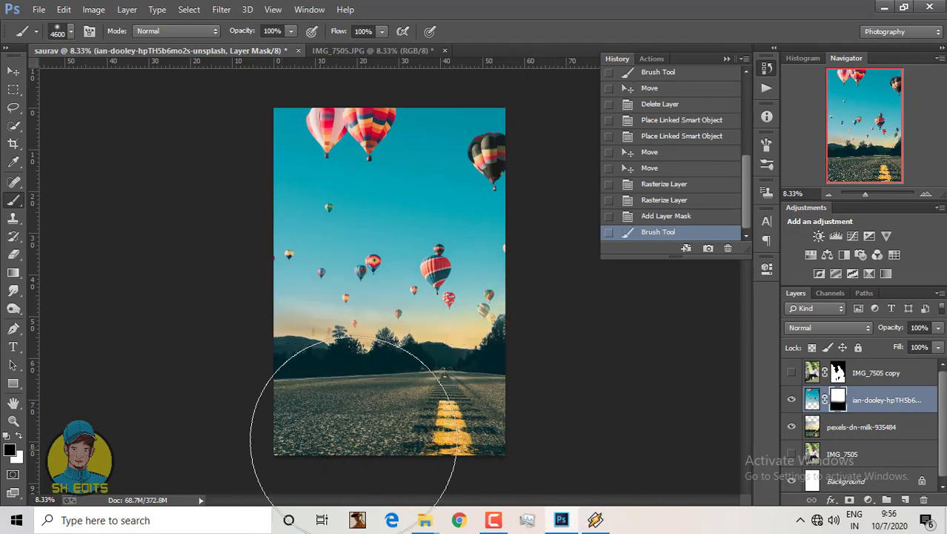
click(315, 437)
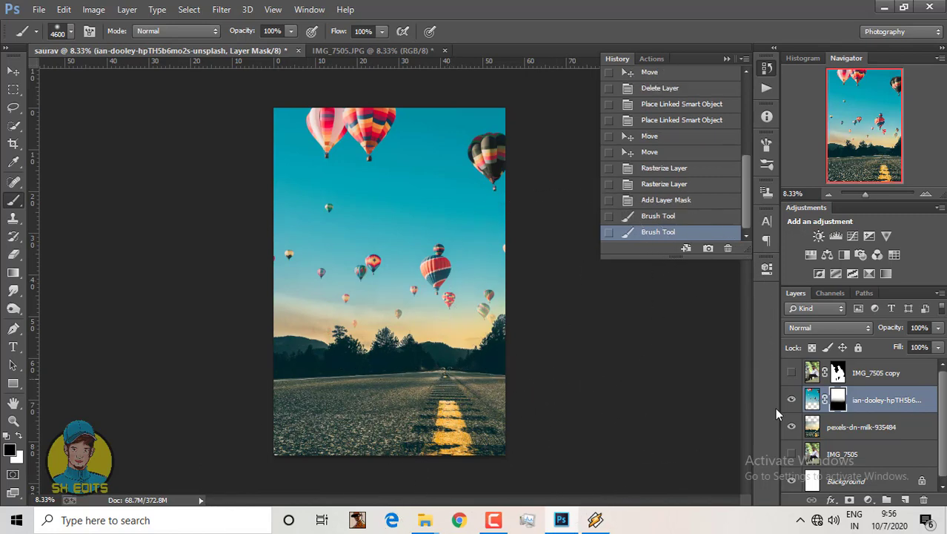
- Toggle the man-and-car layer to check the blend, then dismiss the sky layer's options menu
click(791, 373)
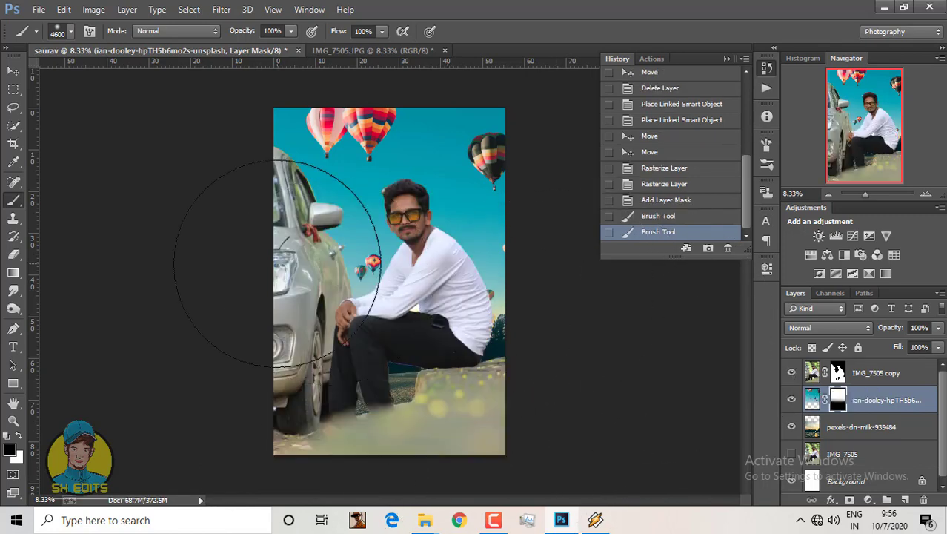
click(791, 373)
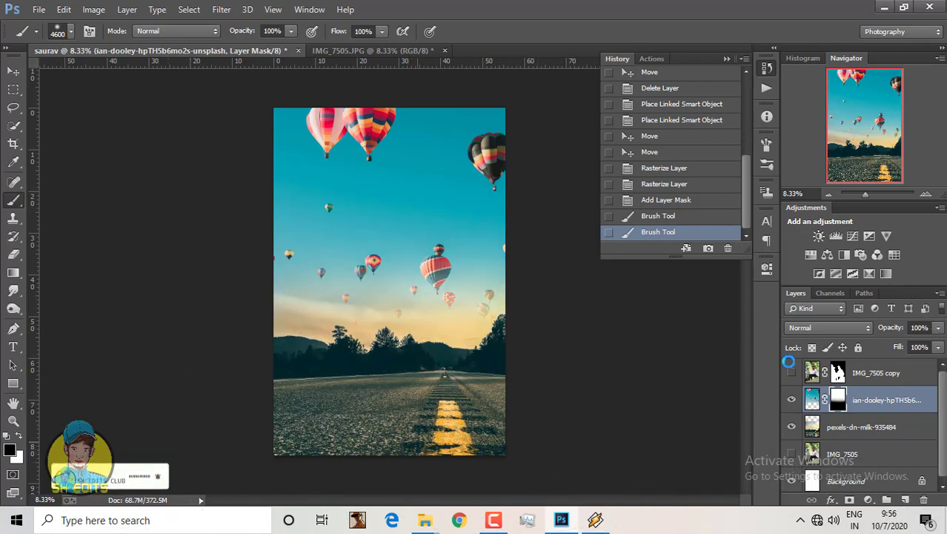
click(792, 373)
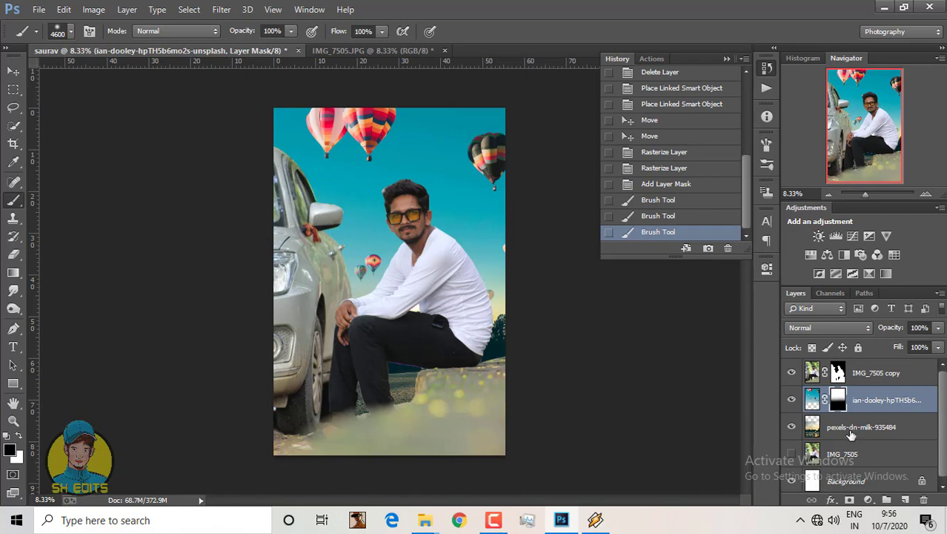
right_click(860, 427)
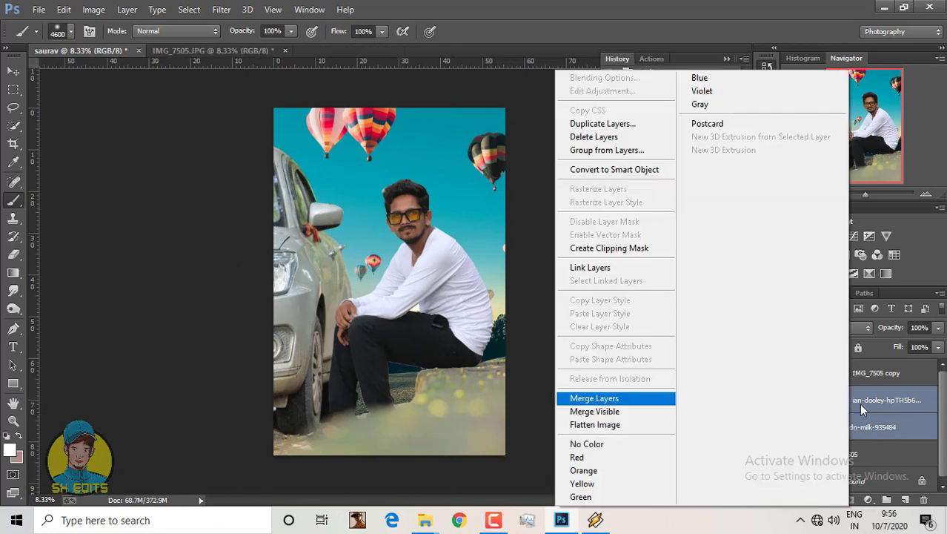
click(812, 399)
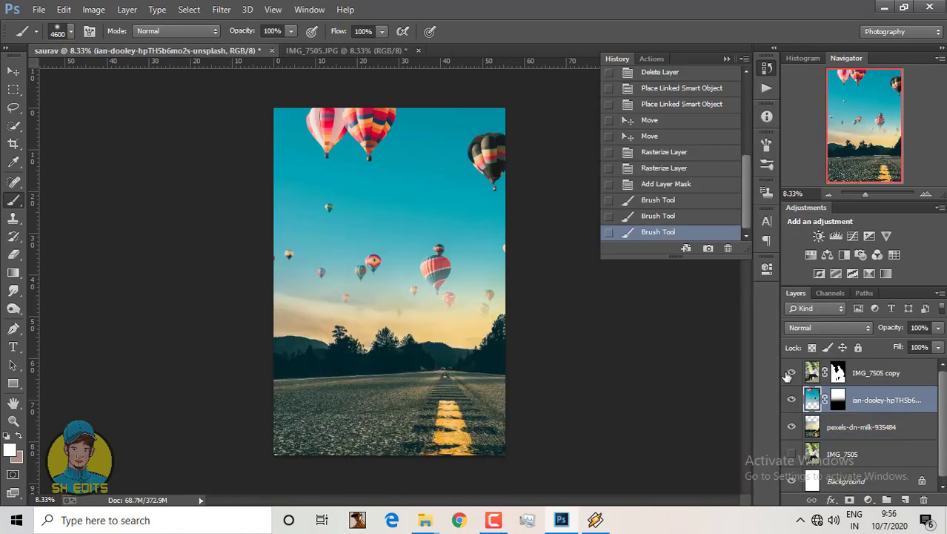
click(13, 144)
- Crop over the whole canvas, select the man-and-car layer mask, and zoom to the legs
click(404, 231)
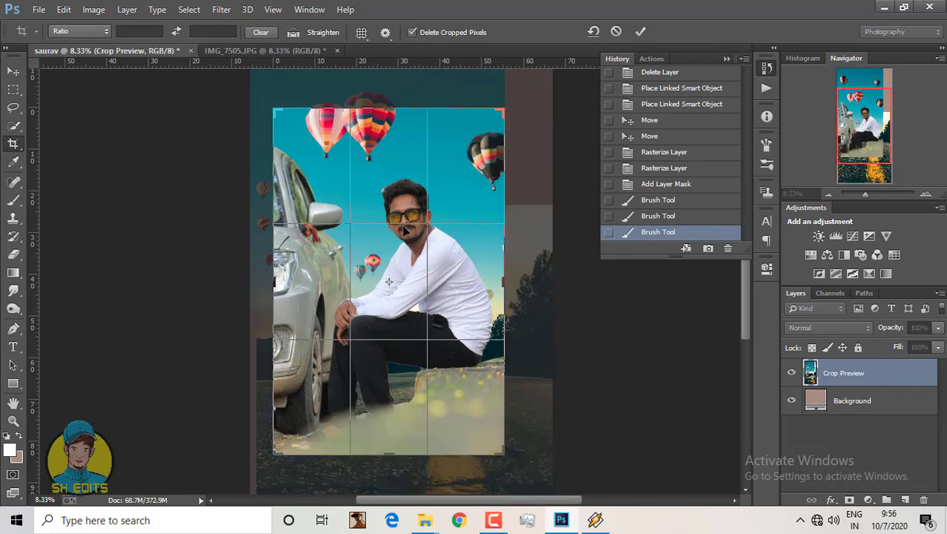
click(640, 32)
click(13, 71)
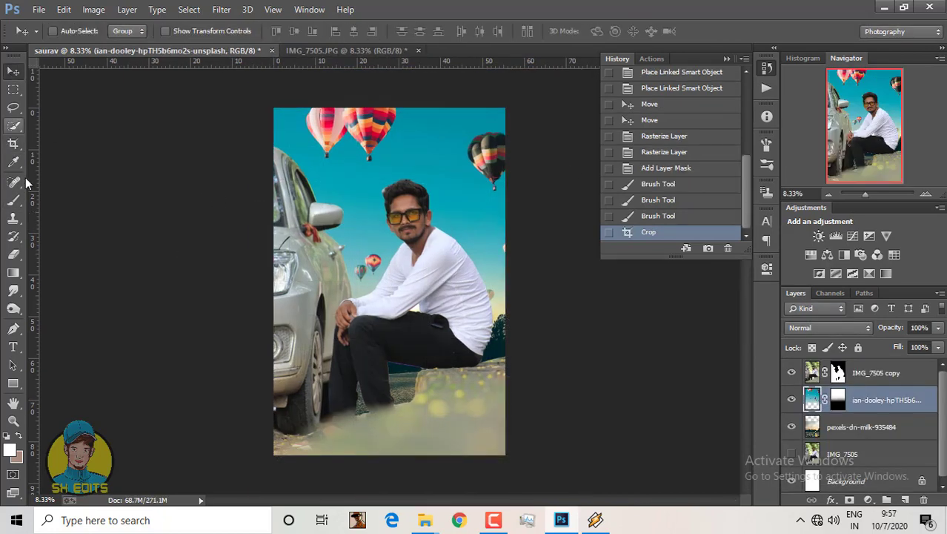
click(838, 373)
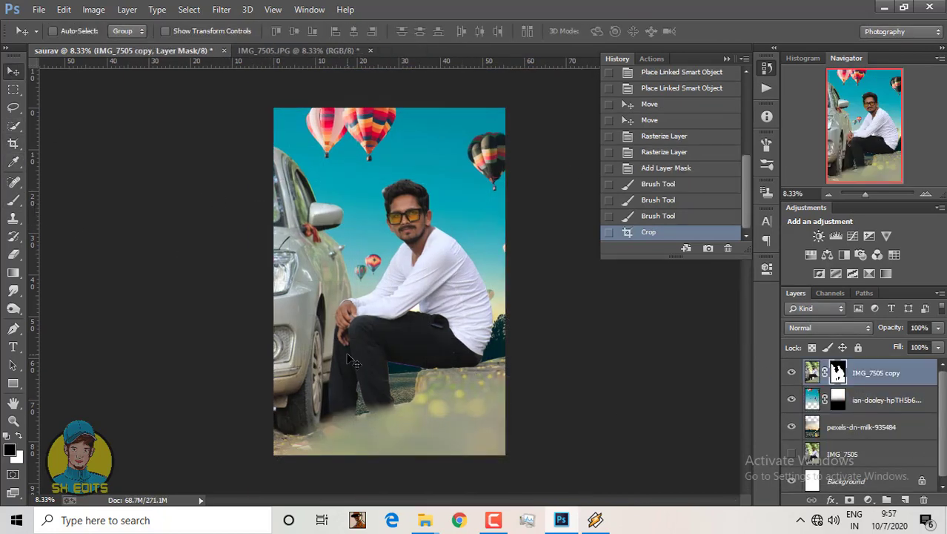
scroll(393, 311, up, 4)
drag(341, 276, 308, 265)
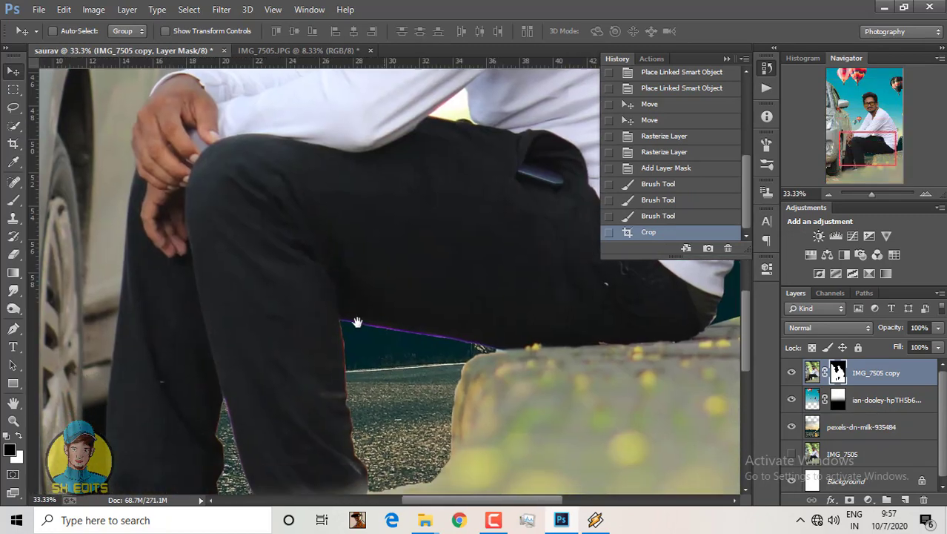
- Start a Pen path around the road gap behind the knee along the stone edge
click(13, 328)
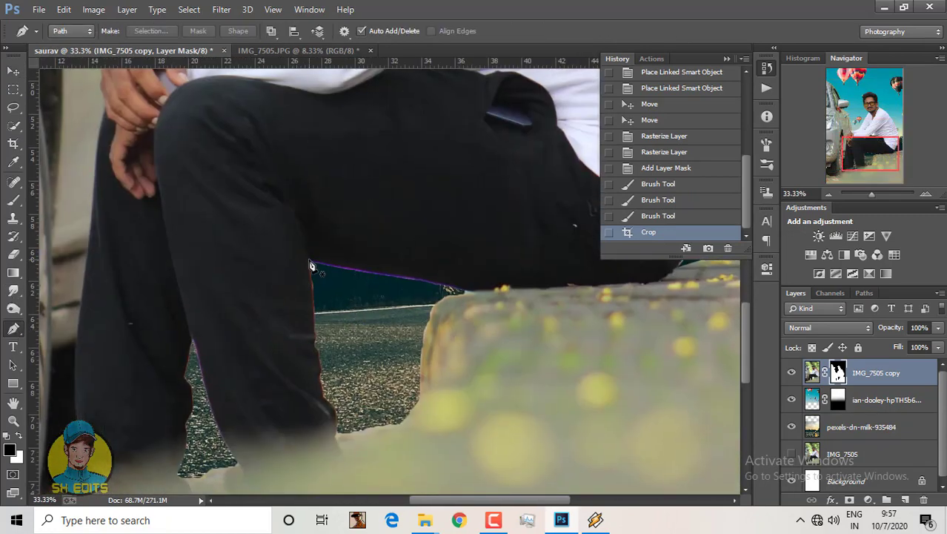
click(310, 261)
drag(459, 283, 492, 301)
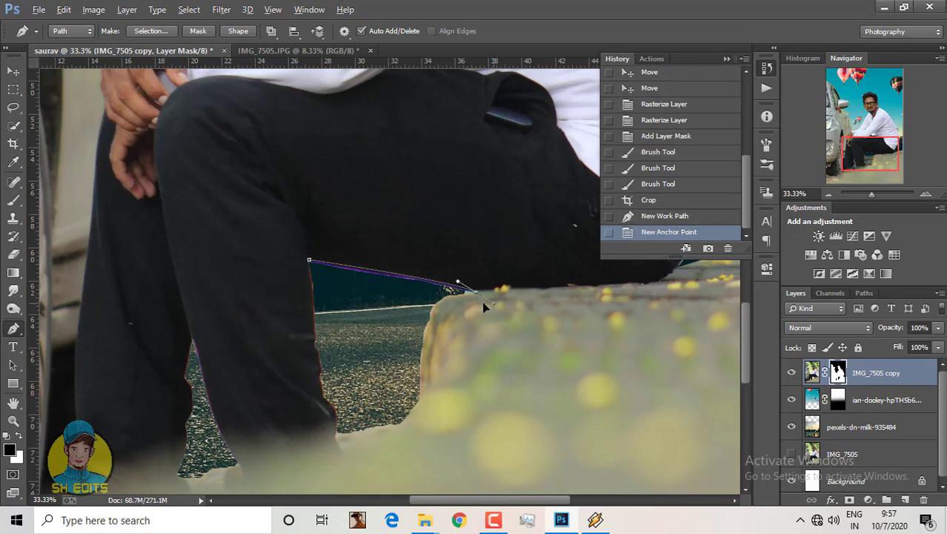
alt+click(455, 290)
click(439, 305)
click(422, 405)
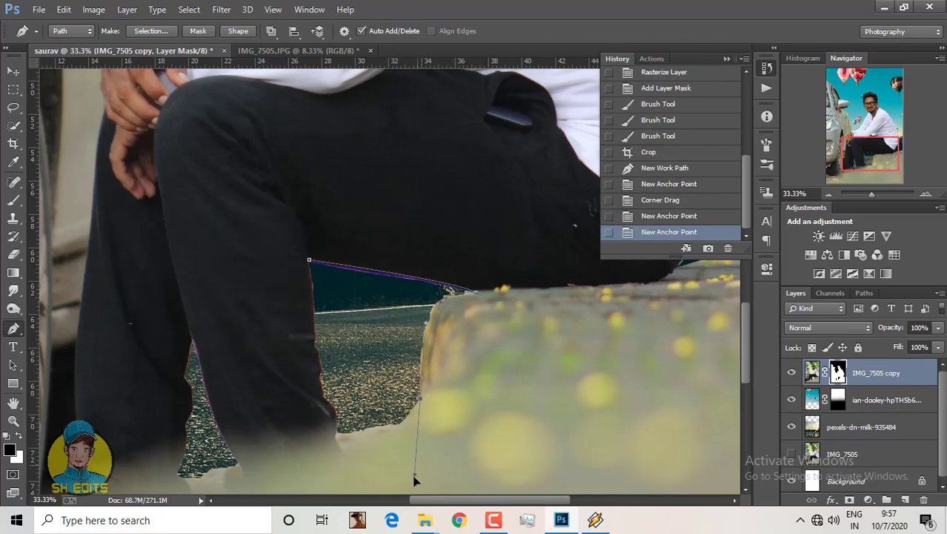
drag(414, 481, 417, 489)
drag(414, 402, 414, 402)
- Close the path around the first leg gap and fill it black on the mask
alt+click(421, 289)
click(332, 296)
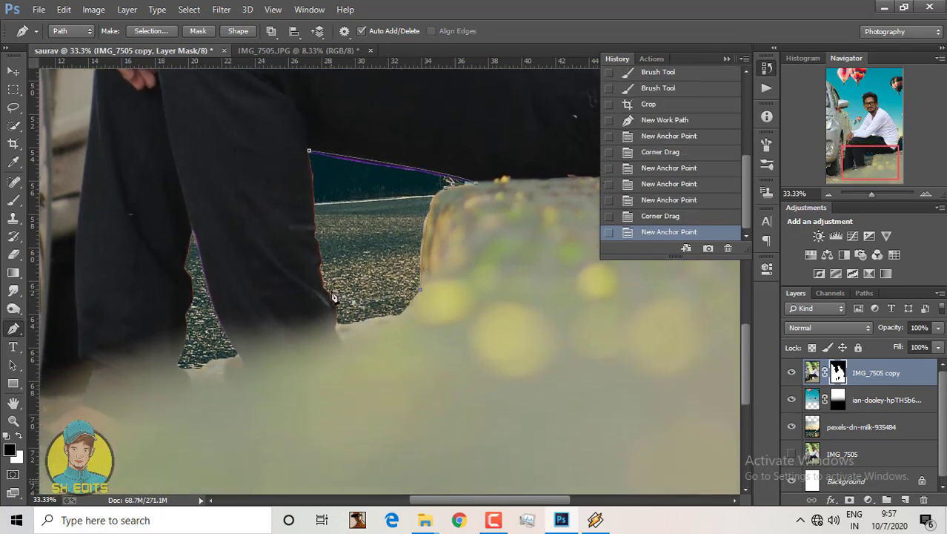
click(337, 314)
click(317, 235)
click(315, 215)
click(316, 192)
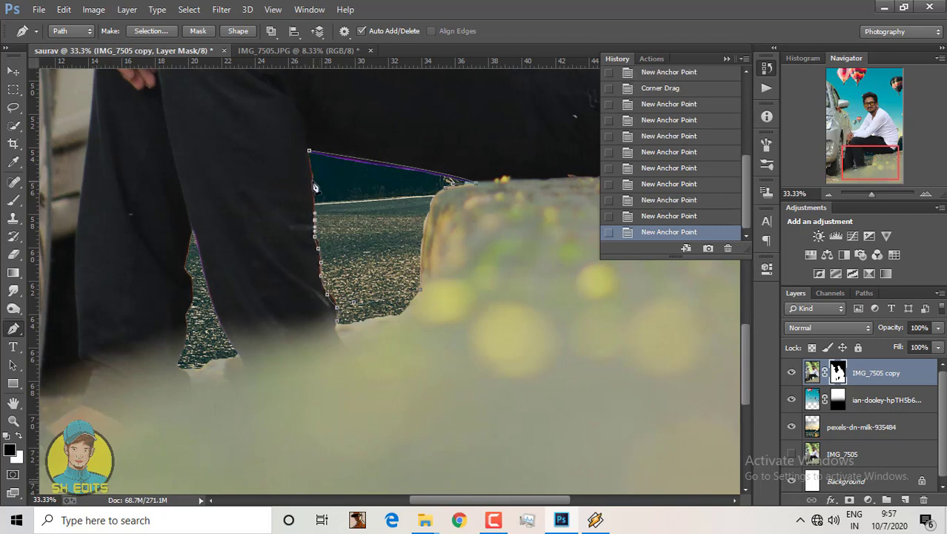
click(309, 152)
right_click(335, 165)
click(393, 226)
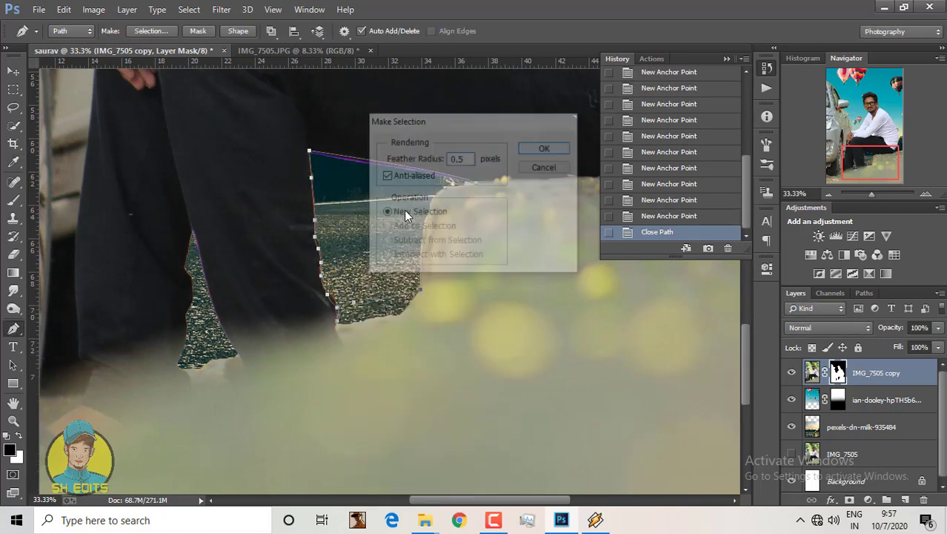
key(Return)
key(alt+BackSpace)
- Mask out the gap beside the other leg, then deselect and zoom out
click(192, 226)
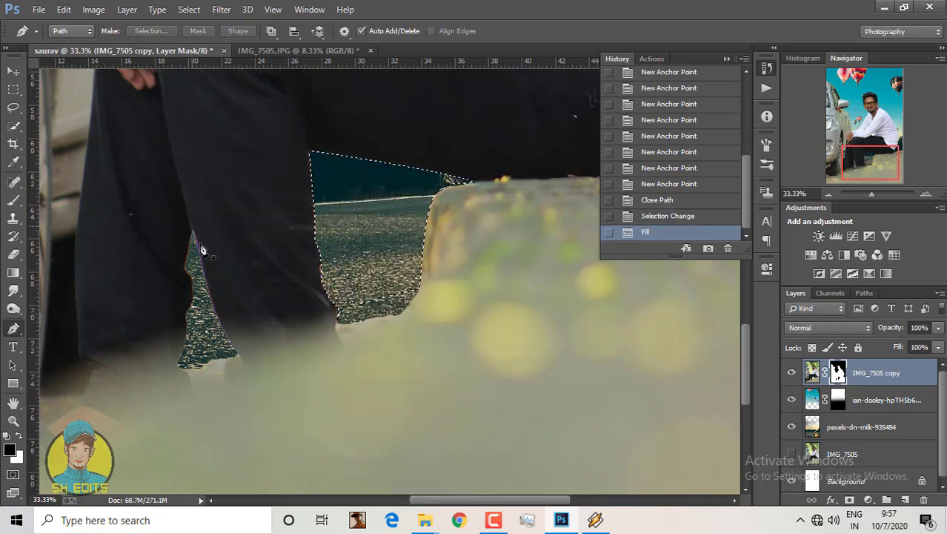
click(238, 351)
drag(237, 352, 211, 323)
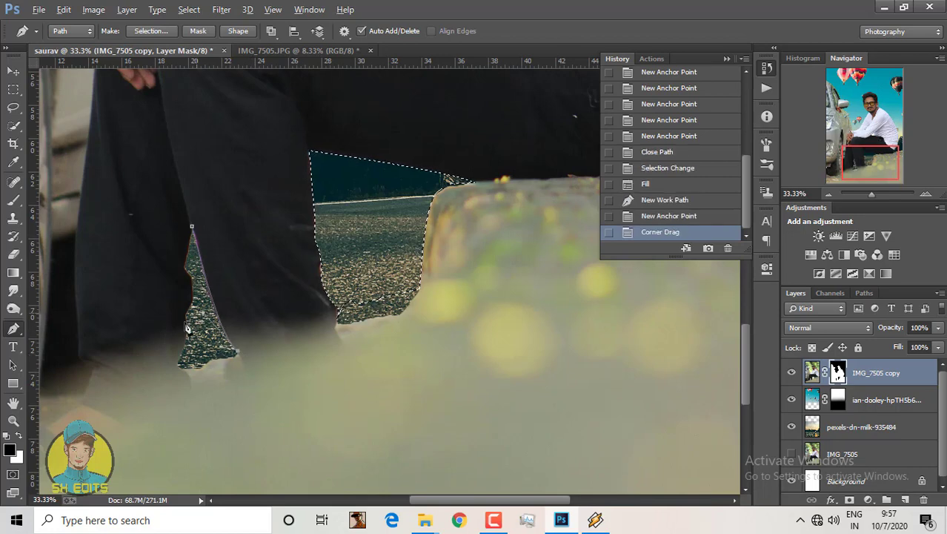
click(184, 322)
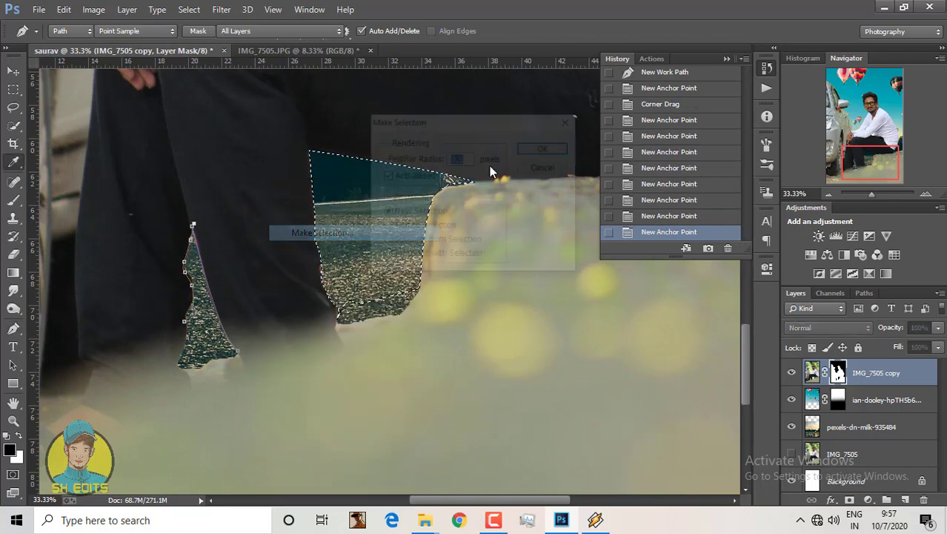
key(Return)
key(alt+BackSpace)
key(l)
key(ctrl+d)
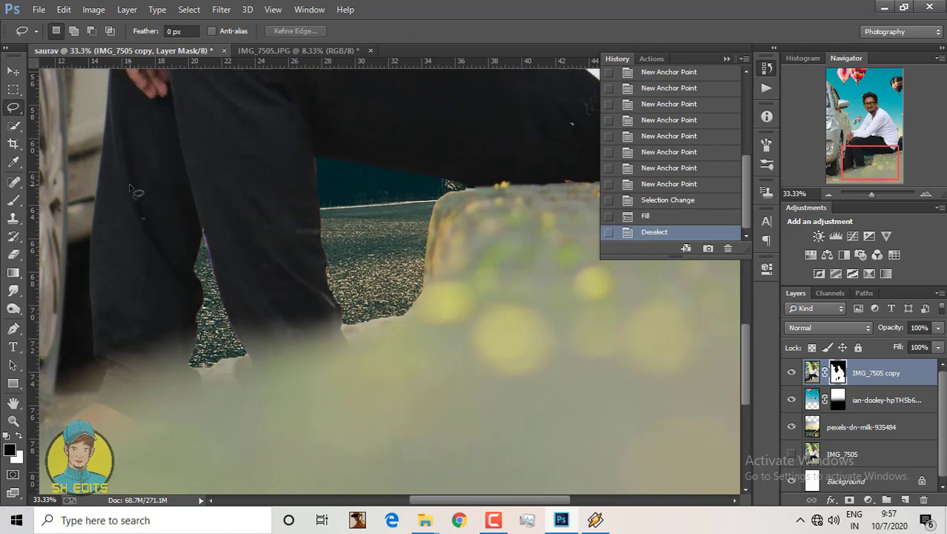
key(ctrl+minus)
key(ctrl+minus)
key(ctrl+minus)
key(ctrl+minus)
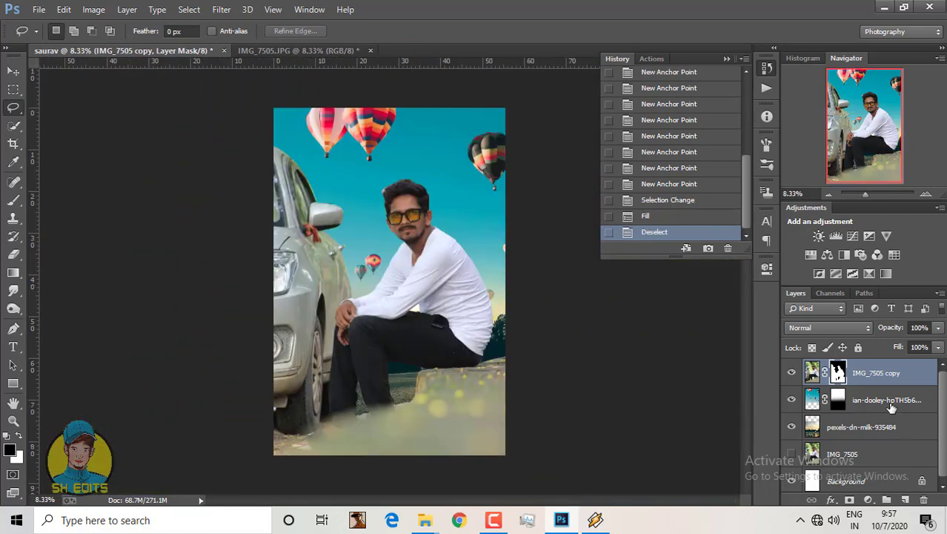
- Apply the man's layer mask and merge the pexels-dn-milk-935484 and ian-dooley background layers
click(925, 501)
click(409, 202)
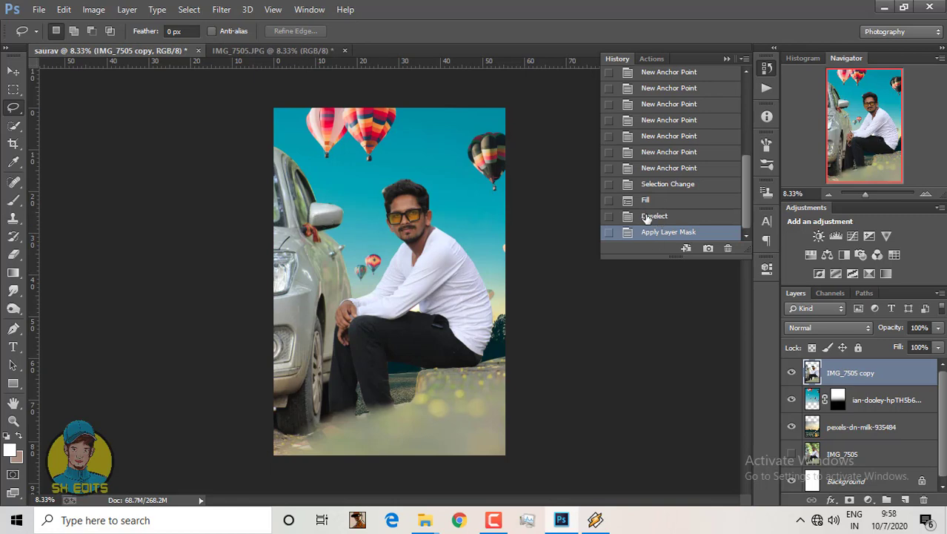
click(863, 426)
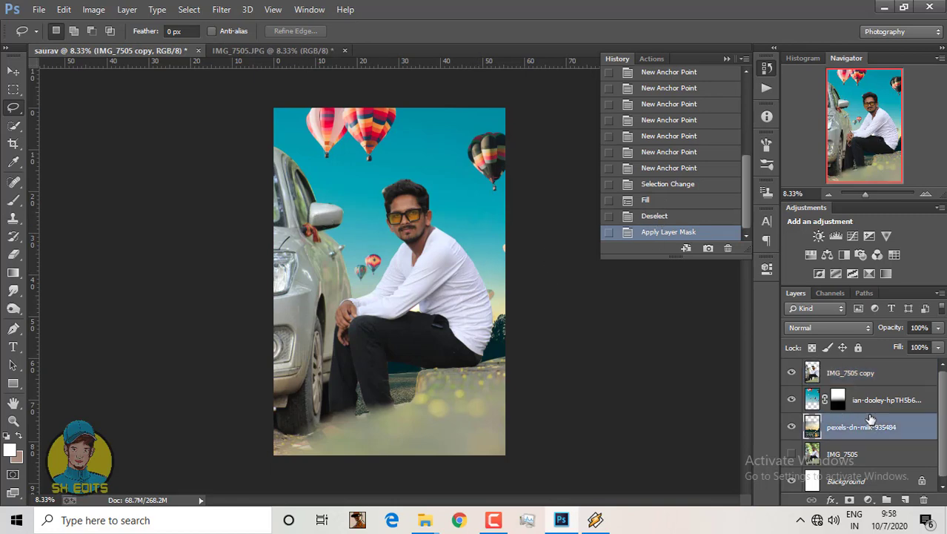
ctrl+click(874, 400)
right_click(873, 404)
click(623, 401)
click(791, 400)
click(792, 400)
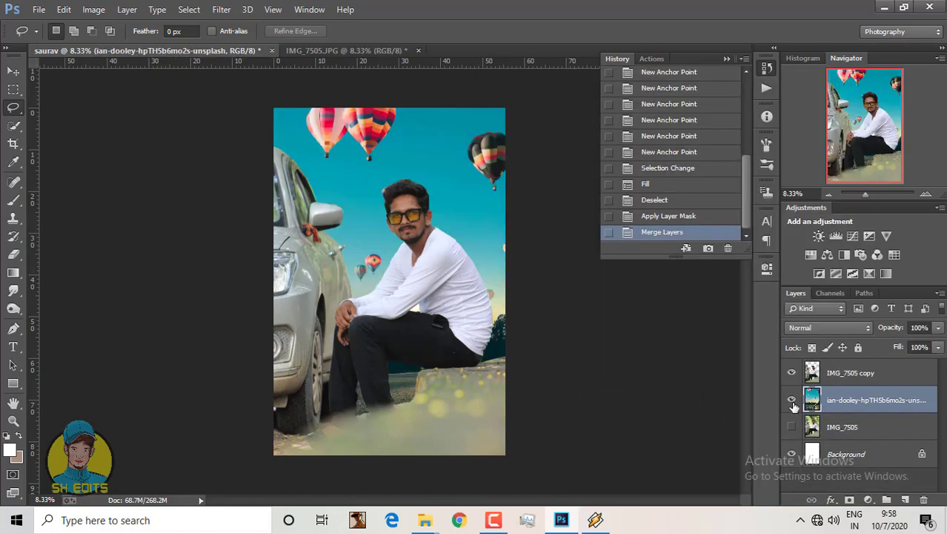
- Soften the merged background with Gaussian Blur and add a new empty layer
click(221, 9)
mouse_move(228, 176)
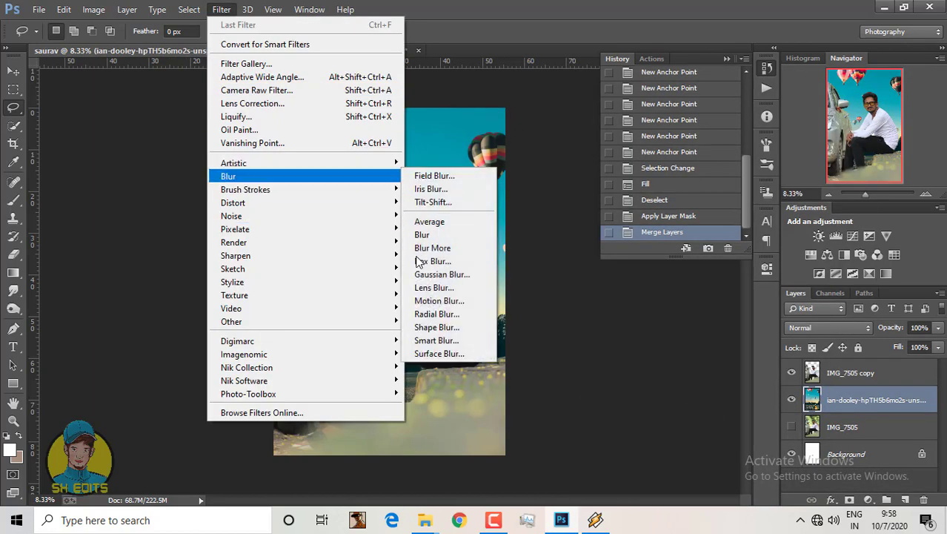
click(460, 272)
drag(685, 312, 688, 312)
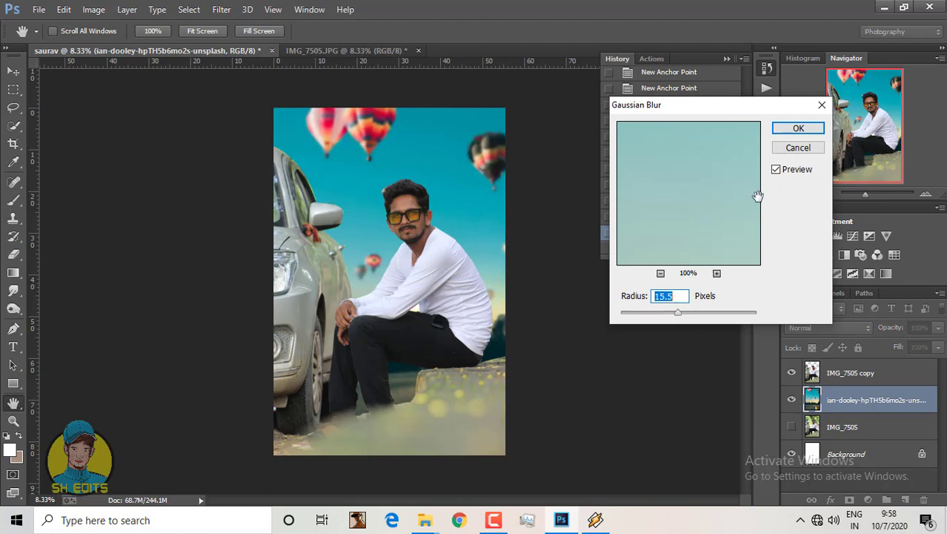
click(798, 128)
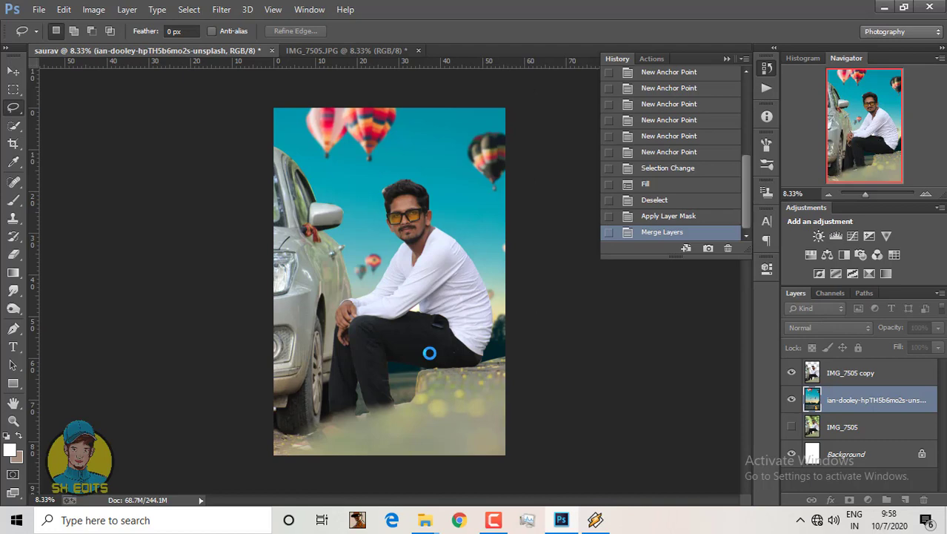
click(906, 500)
- Pick a yellowish-grey colour from the image and Pen-trace a ground shape across the bottom
click(418, 423)
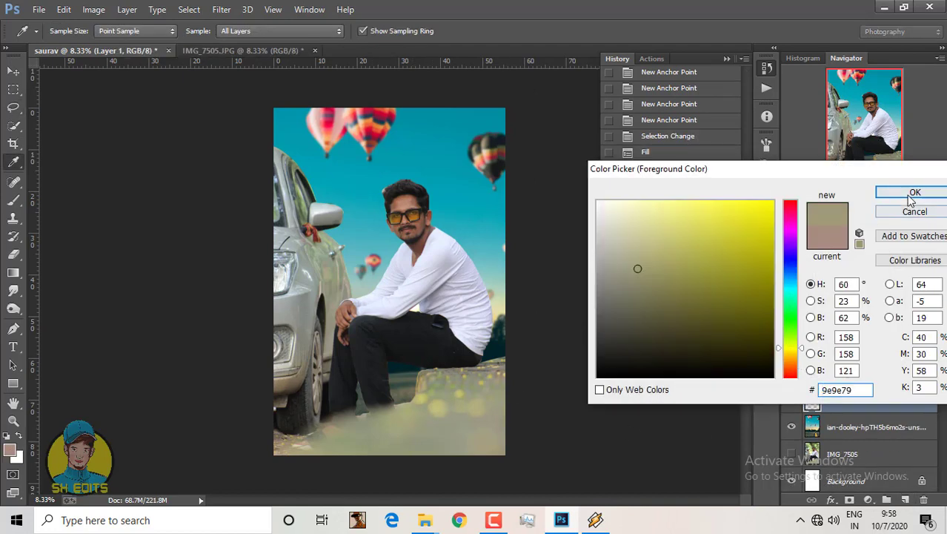
click(915, 192)
click(13, 328)
click(273, 456)
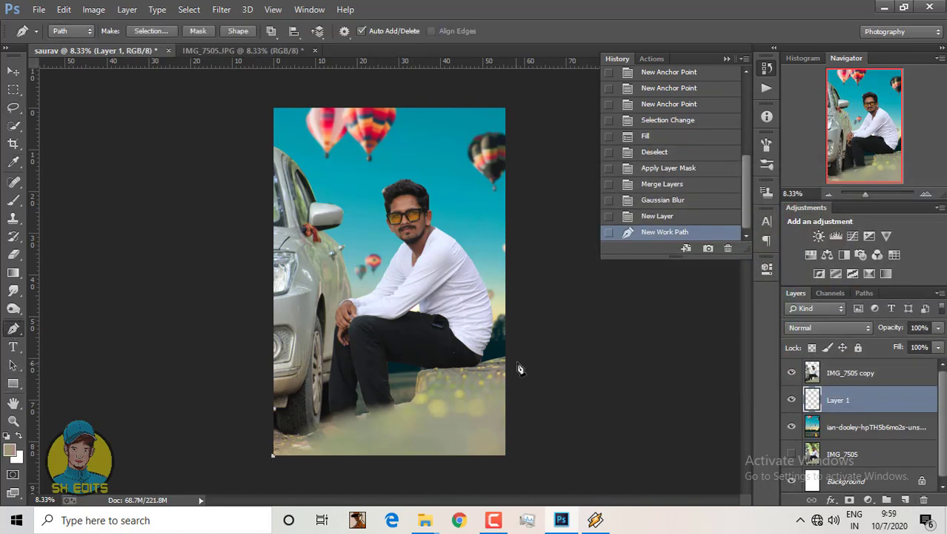
drag(519, 359, 612, 358)
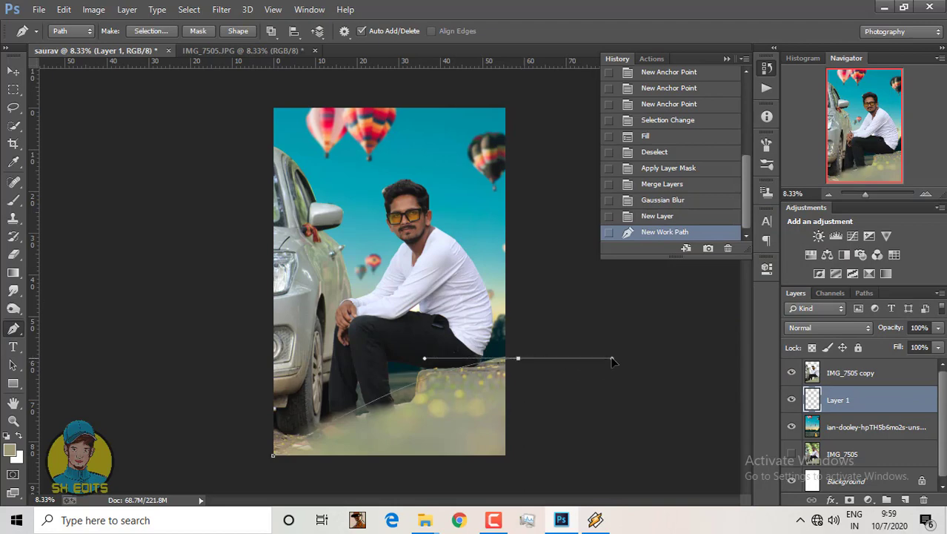
drag(585, 433, 580, 446)
click(422, 476)
click(303, 480)
click(273, 456)
- Fill the ground shape with yellowish grey and move its layer above the man
right_click(364, 370)
click(401, 80)
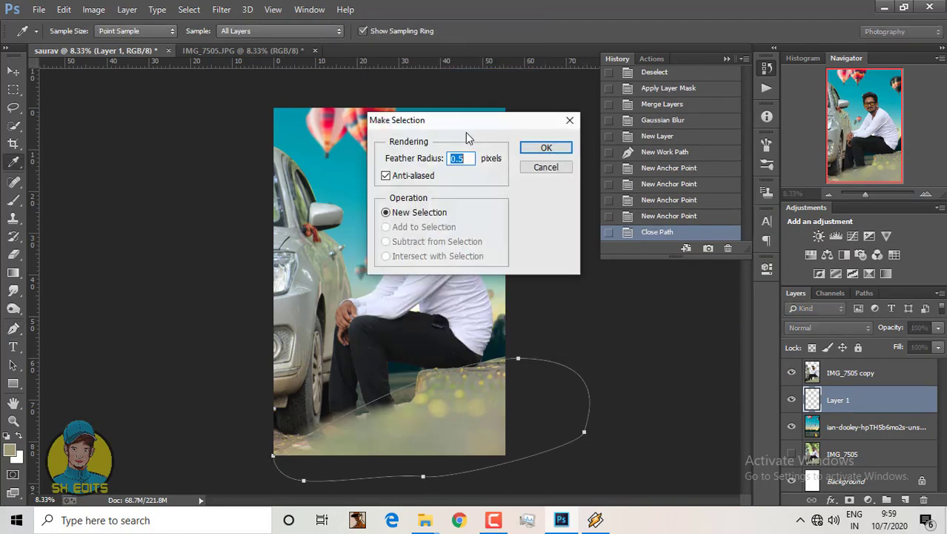
key(Return)
key(alt+BackSpace)
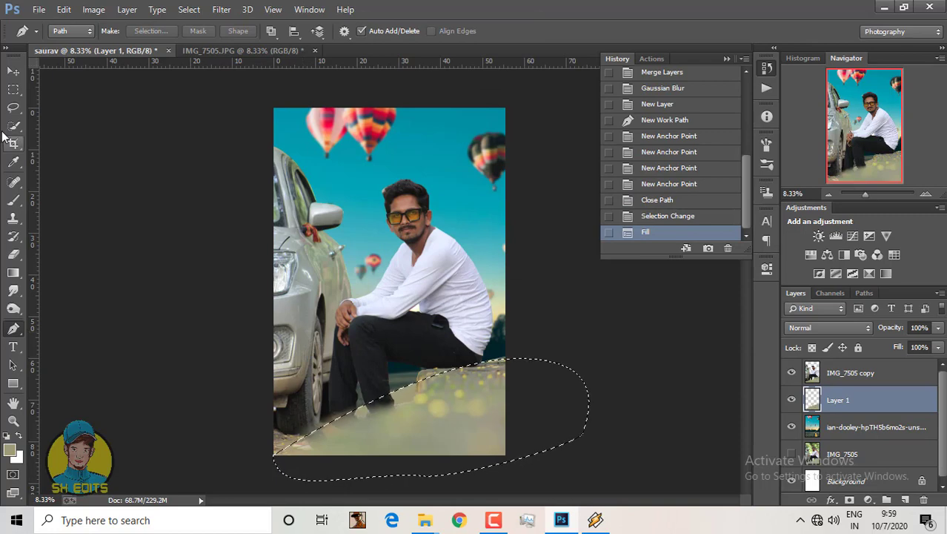
key(l)
key(ctrl+d)
key(ctrl+bracketright)
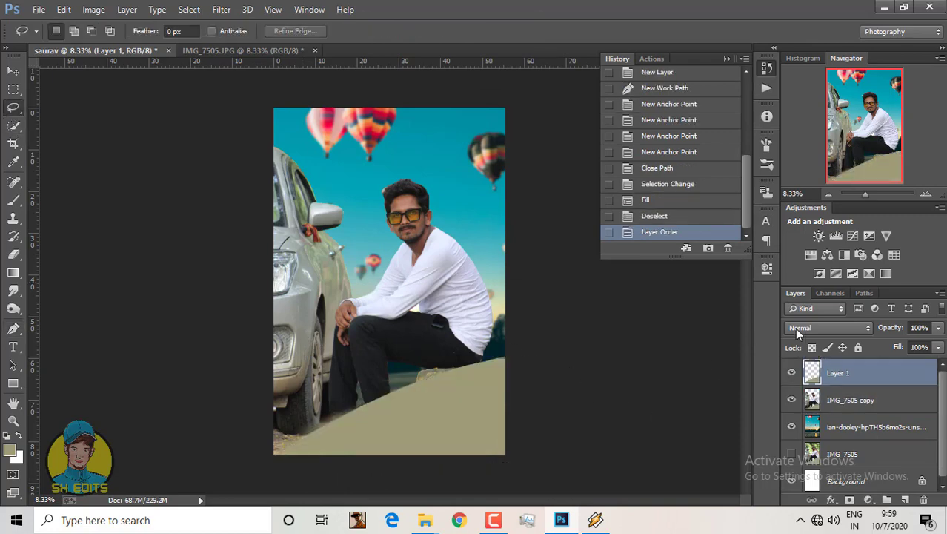
- Apply a Motion Blur to the ground shape with an adjusted angle and distance
click(221, 9)
click(455, 300)
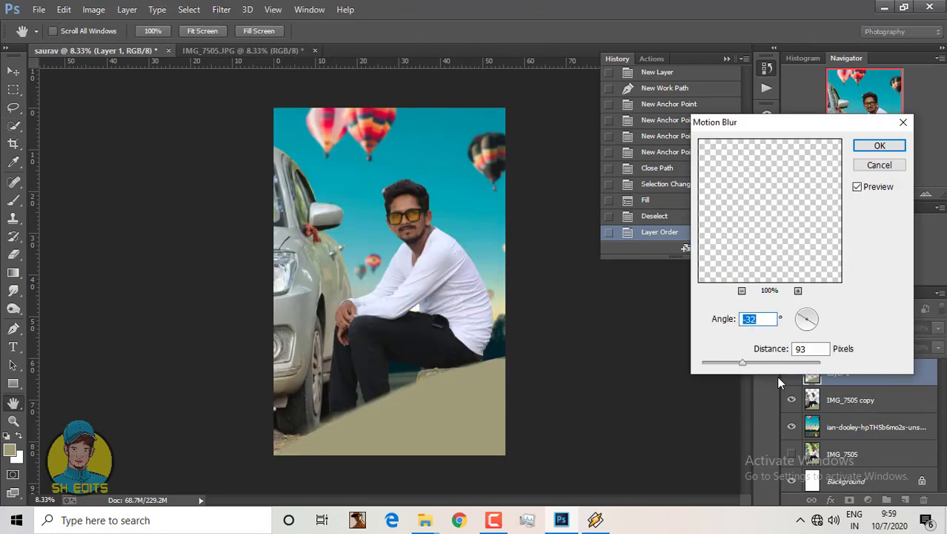
click(782, 362)
click(815, 328)
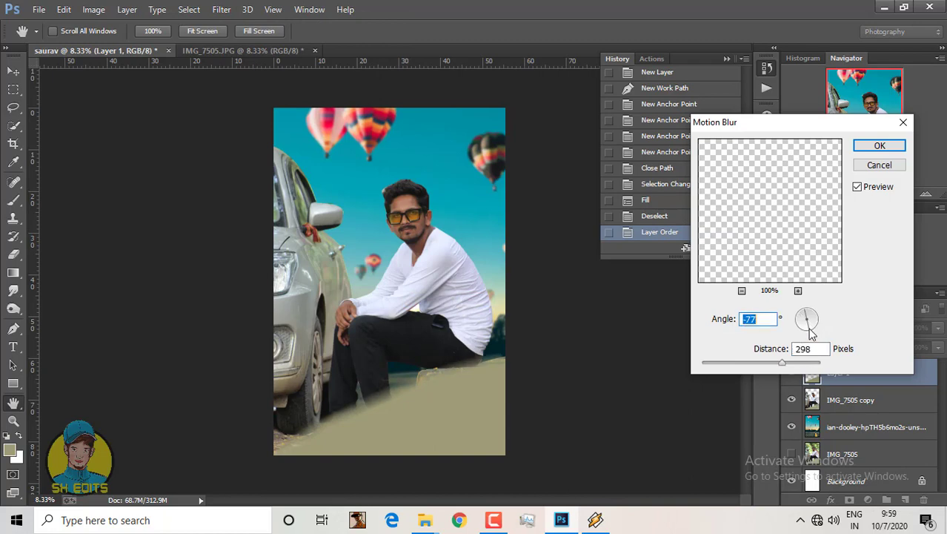
drag(783, 363, 769, 364)
click(880, 146)
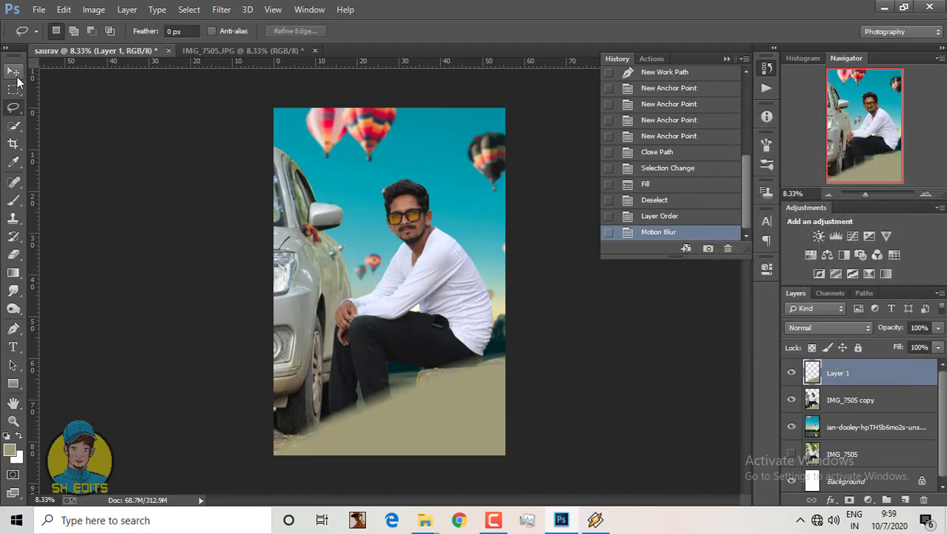
- Stretch the ground shape wider and warp its top-right corner outward
key(ctrl+t)
mouse_move(505, 404)
mouse_down()
mouse_move(553, 404)
mouse_move(454, 386)
mouse_move(384, 265)
mouse_move(389, 202)
mouse_up()
click(583, 30)
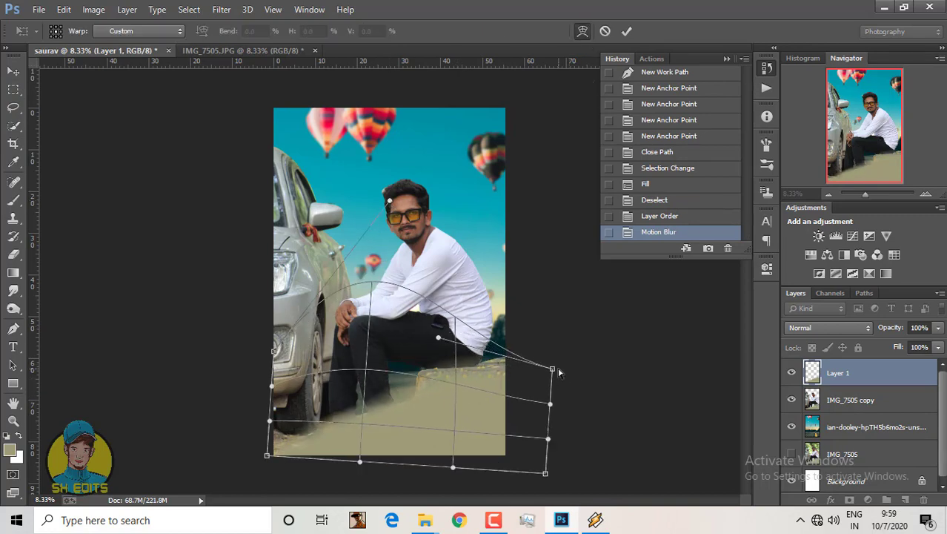
drag(559, 370, 642, 363)
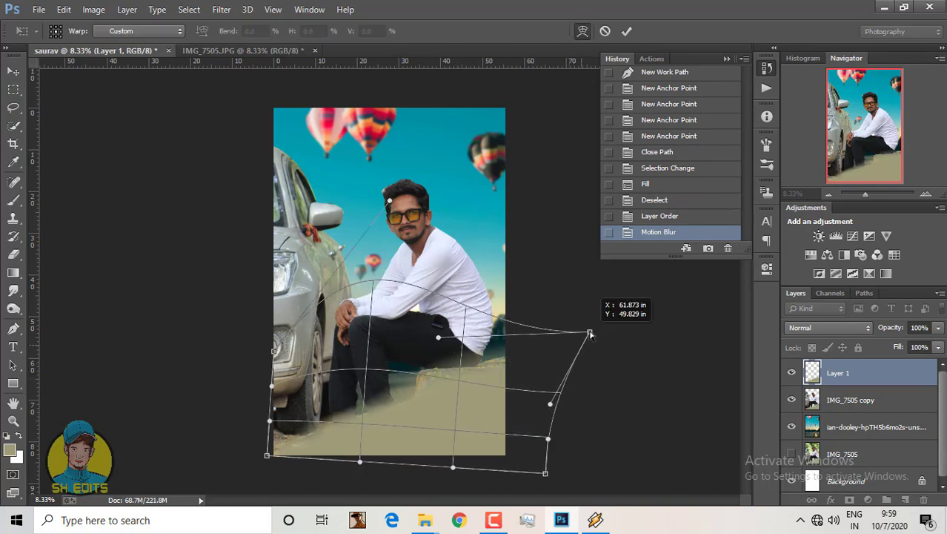
click(625, 32)
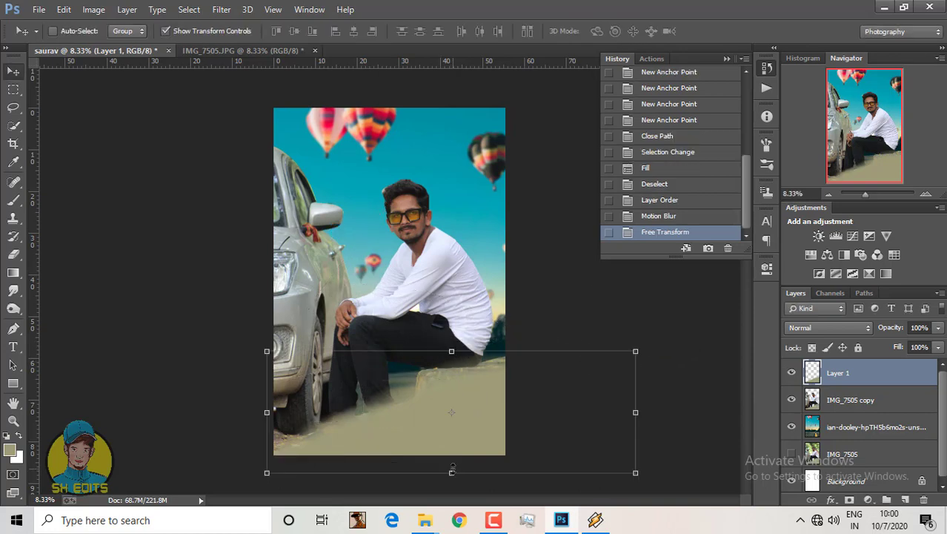
- Crop the document back to the canvas edges
click(14, 143)
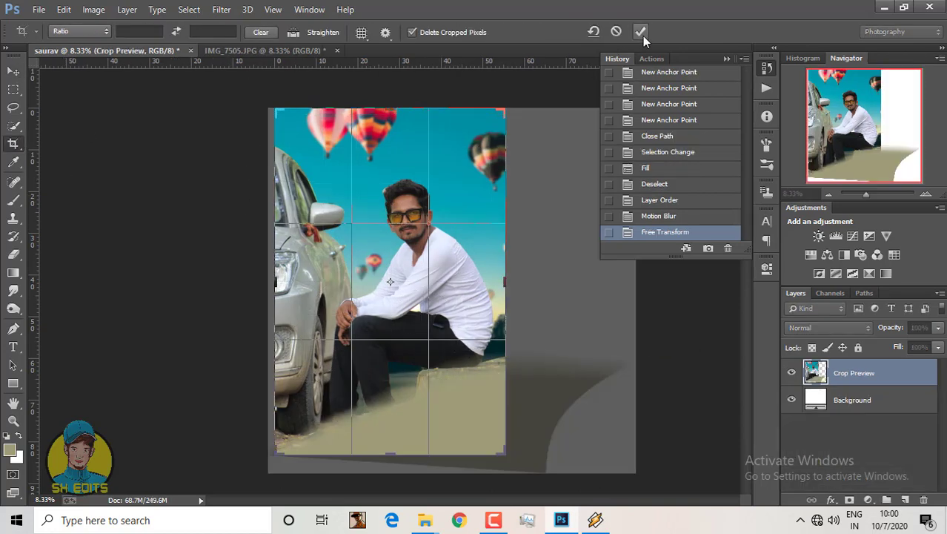
click(641, 33)
click(13, 71)
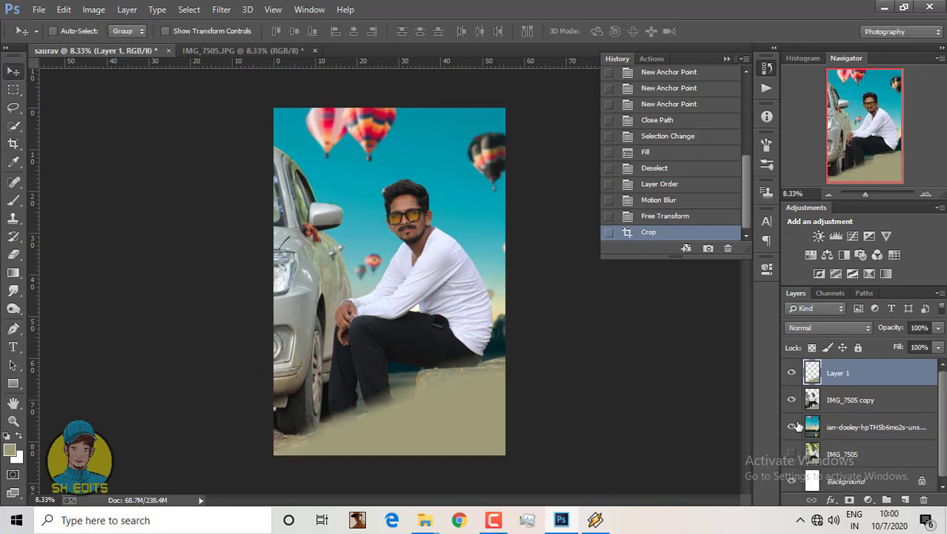
- Save the composite as saurav.psd and open Camera Raw on the IMG_7505 copy layer
click(824, 404)
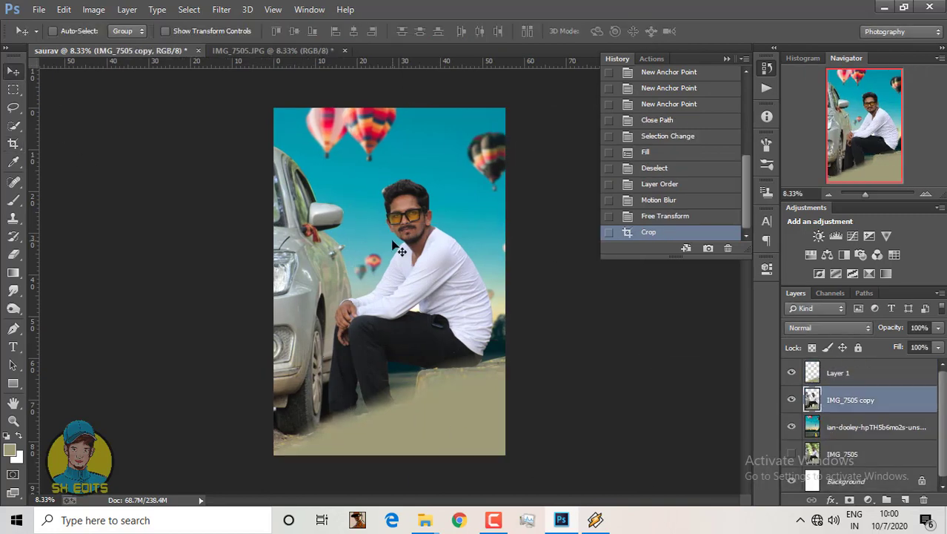
click(228, 14)
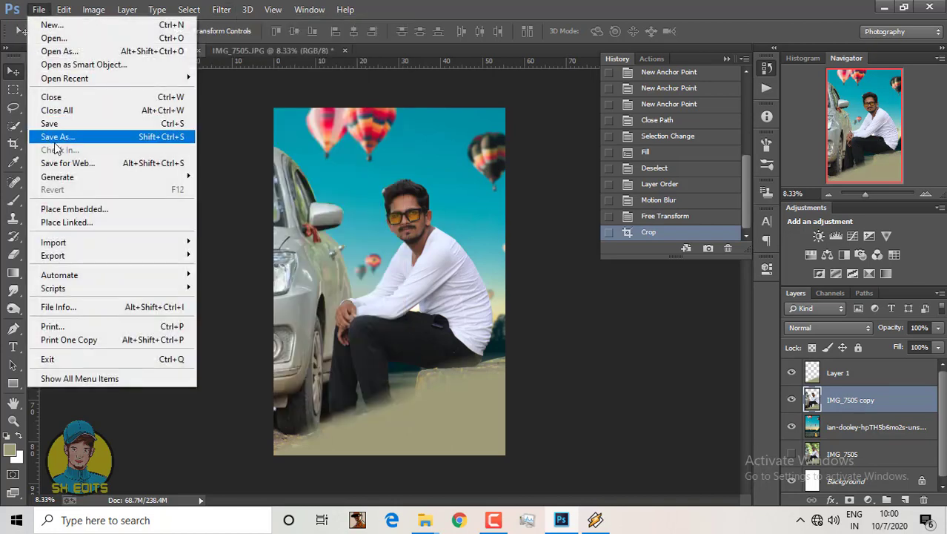
key(Escape)
key(Return)
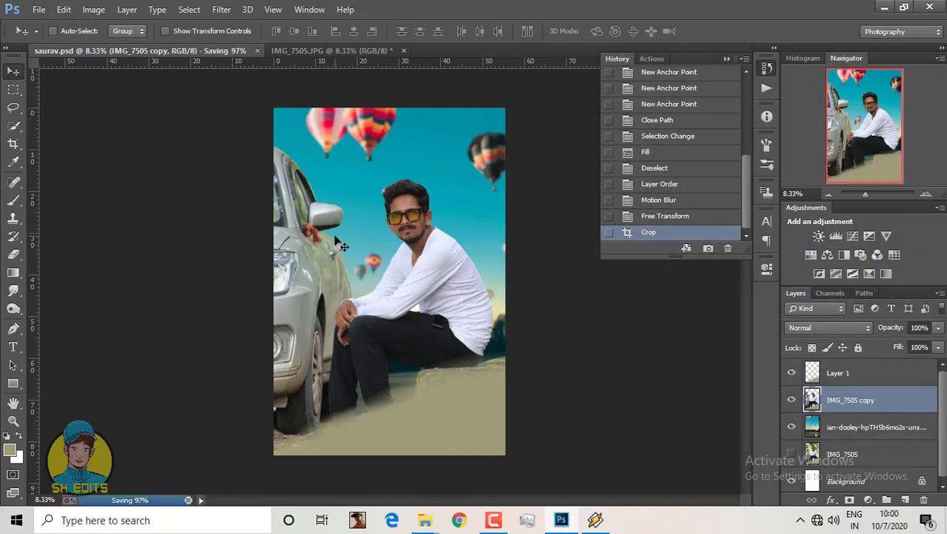
click(221, 9)
click(252, 90)
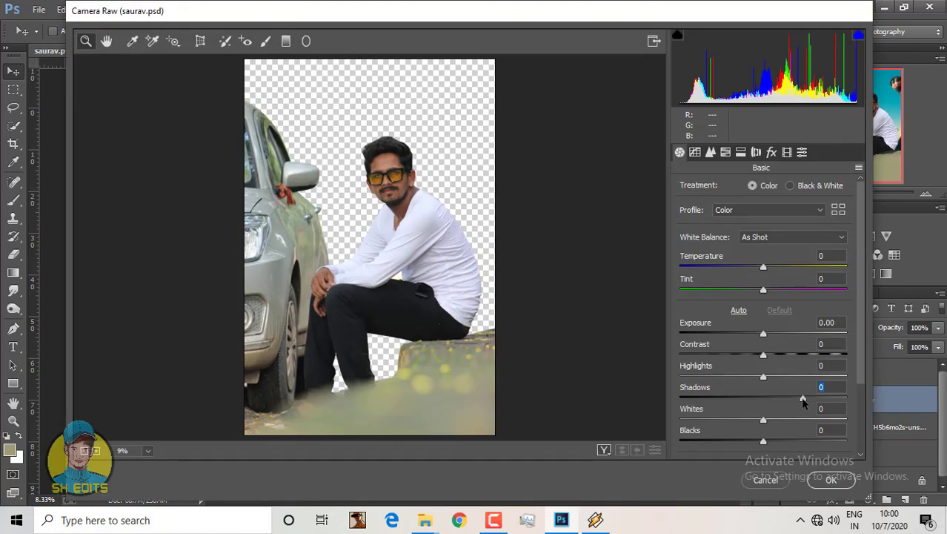
- Lift the shadows, raise contrast and add clarity to the man's photo in Camera Raw
drag(803, 401, 808, 398)
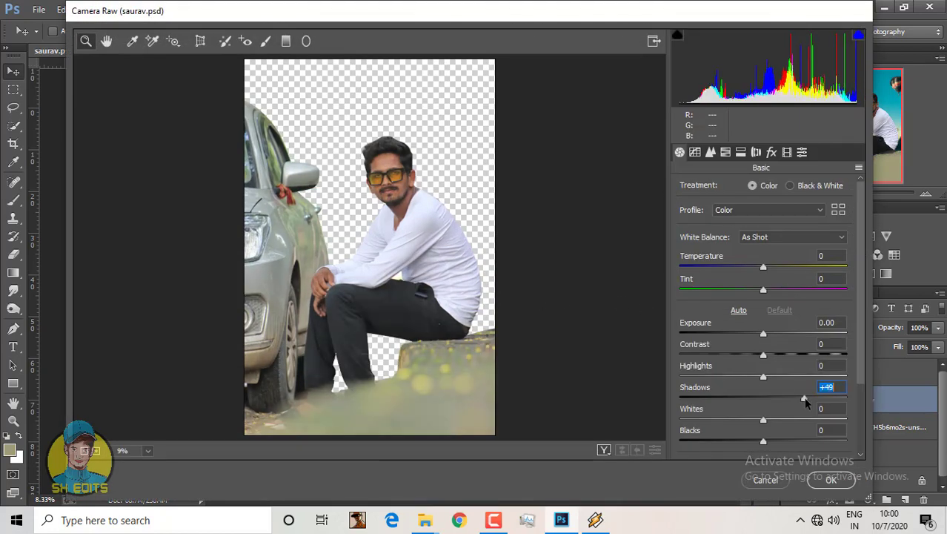
drag(764, 355, 777, 355)
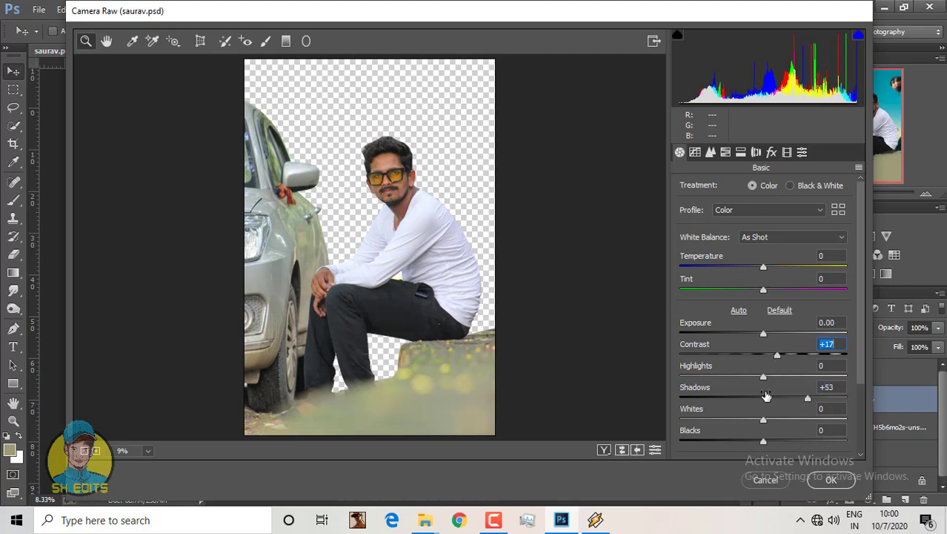
drag(764, 441, 735, 441)
scroll(775, 437, down, 2)
scroll(784, 384, down, 2)
drag(784, 380, 781, 379)
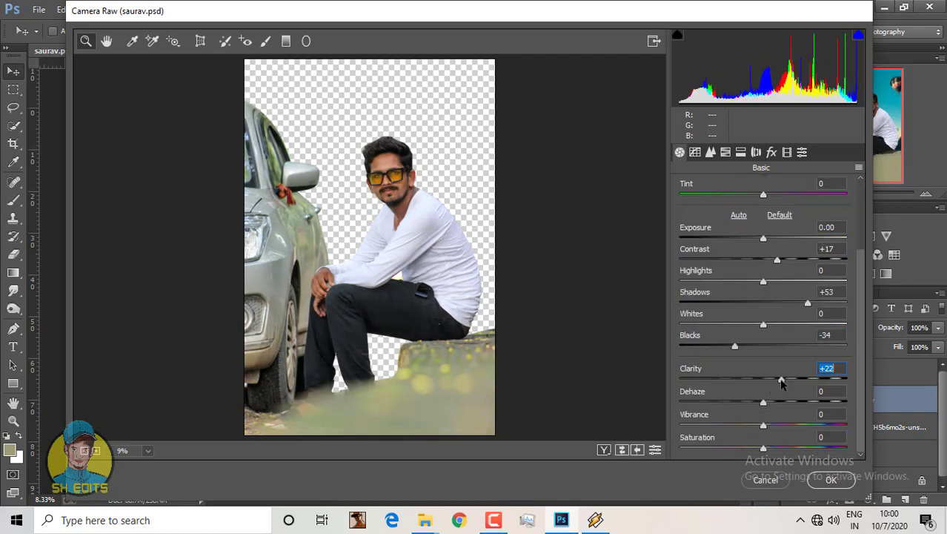
- Set Yellows, Greens and Blues saturation to -100, brighten Orange luminance, and apply
click(725, 152)
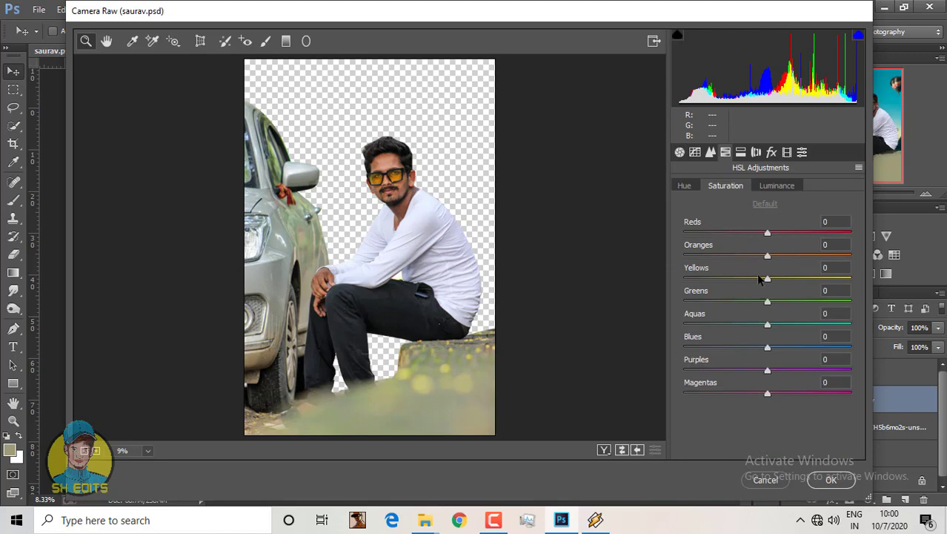
mouse_move(768, 278)
mouse_down()
mouse_move(669, 280)
mouse_move(871, 283)
mouse_move(683, 289)
mouse_up()
text(00)
key(Return)
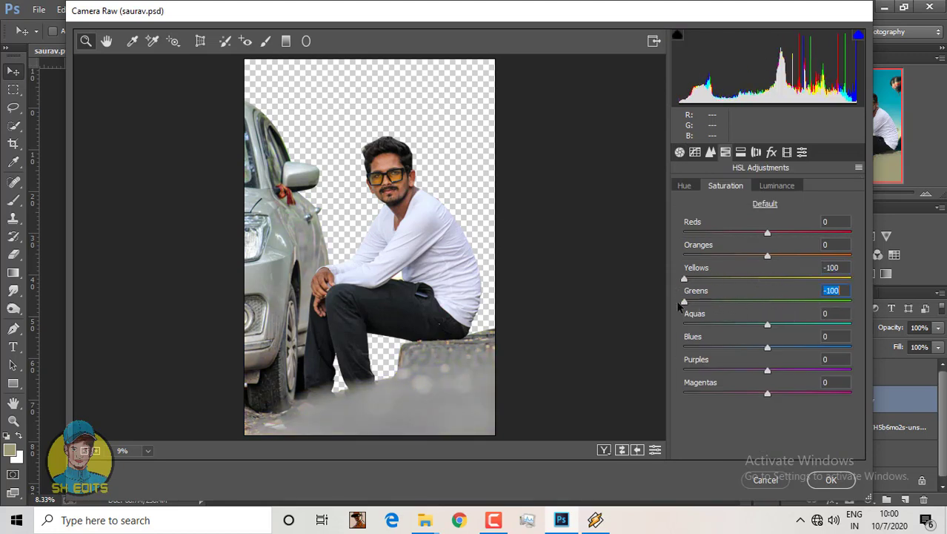
mouse_move(767, 347)
mouse_down()
mouse_move(864, 357)
mouse_move(678, 358)
mouse_up()
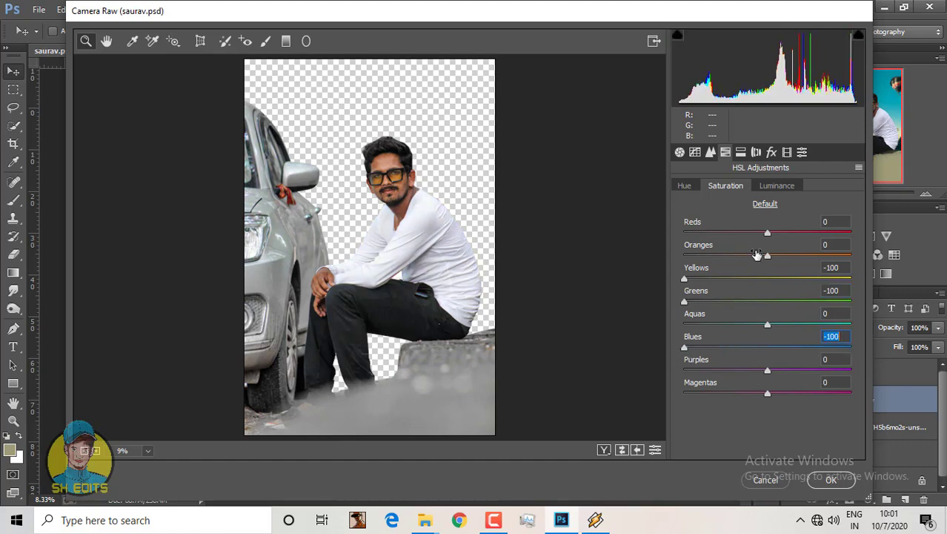
click(776, 187)
drag(794, 255, 809, 256)
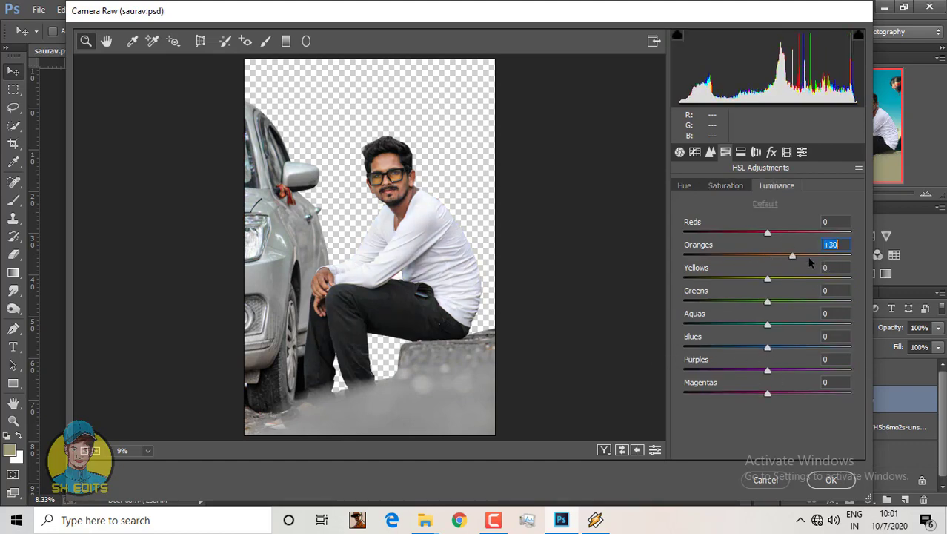
click(726, 185)
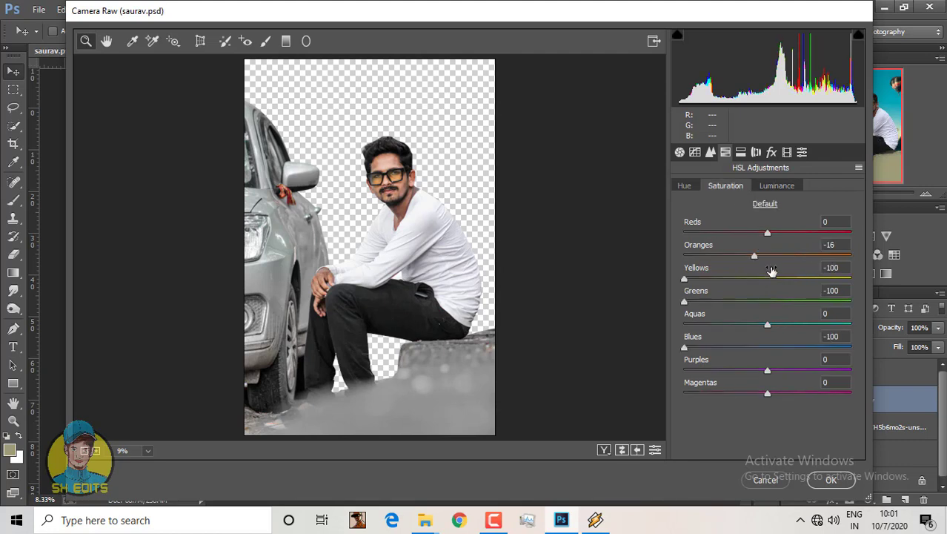
click(680, 152)
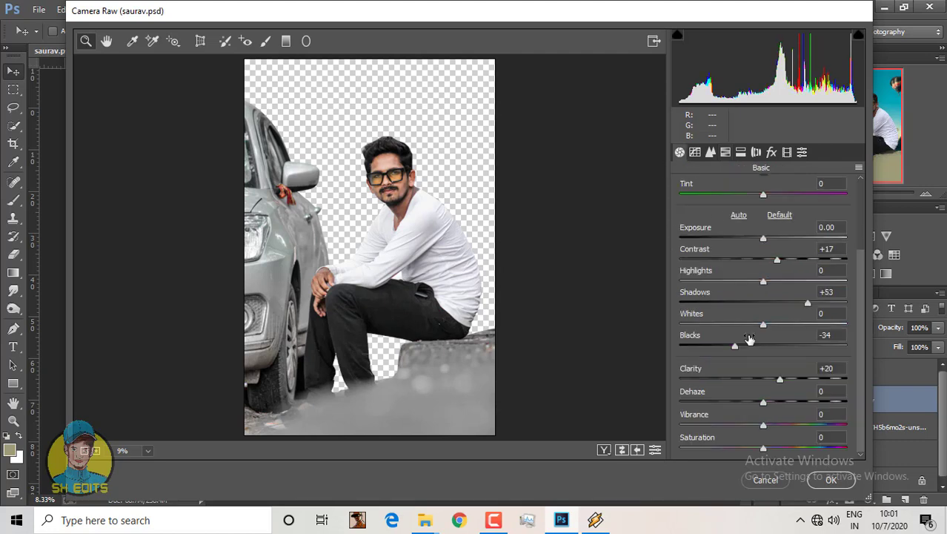
click(831, 479)
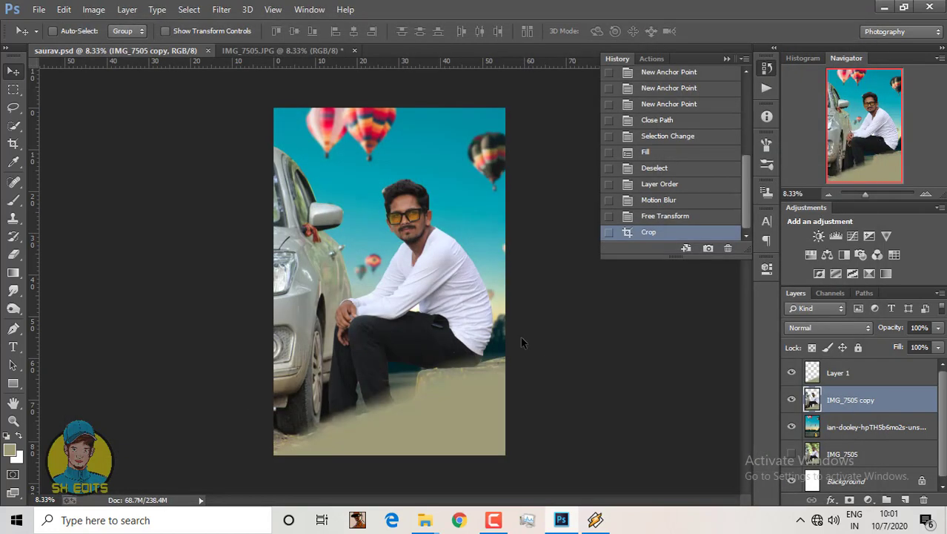
- Reapply the Camera Raw Filter to Layer 1 to turn the beige ground grey
click(841, 372)
click(220, 9)
click(236, 30)
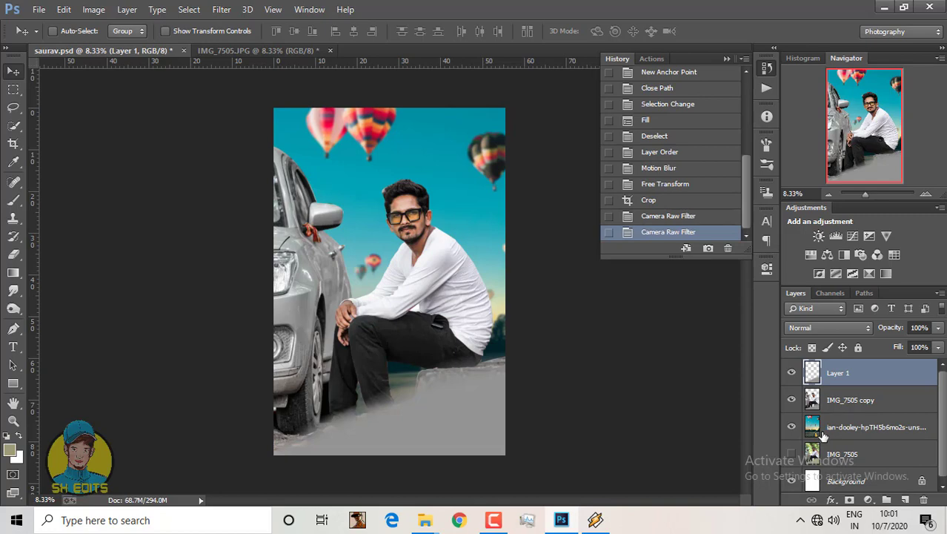
- Start a Pen path tracing the car's upper outline
scroll(365, 325, up, 2)
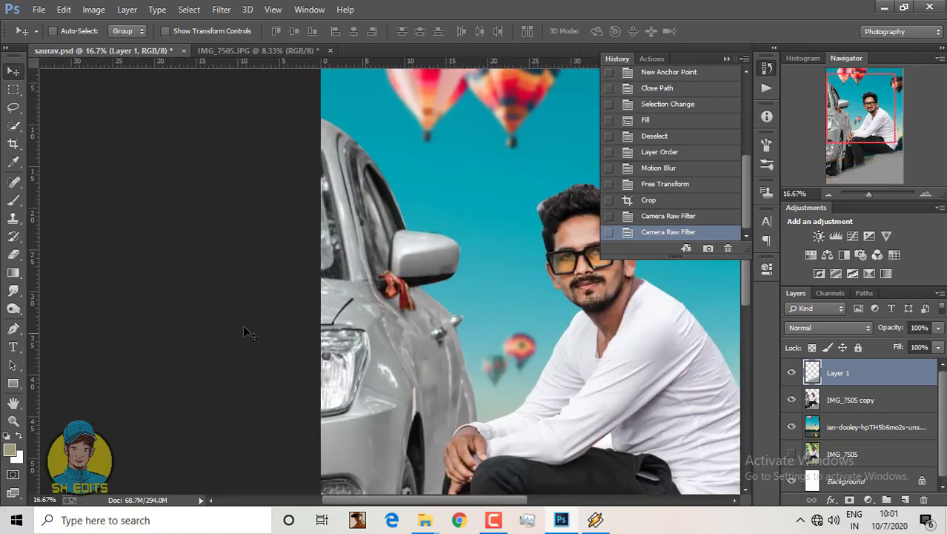
click(12, 328)
click(319, 276)
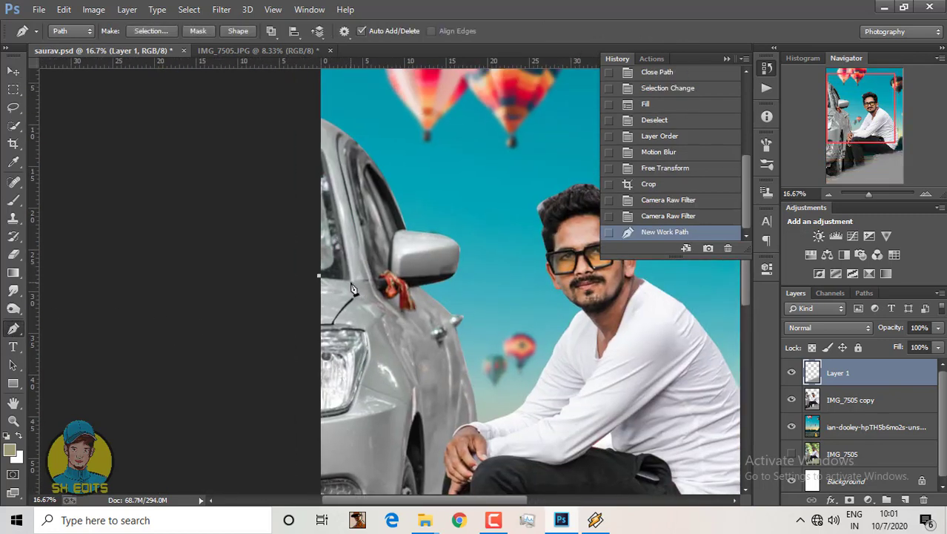
click(350, 280)
click(323, 153)
click(316, 96)
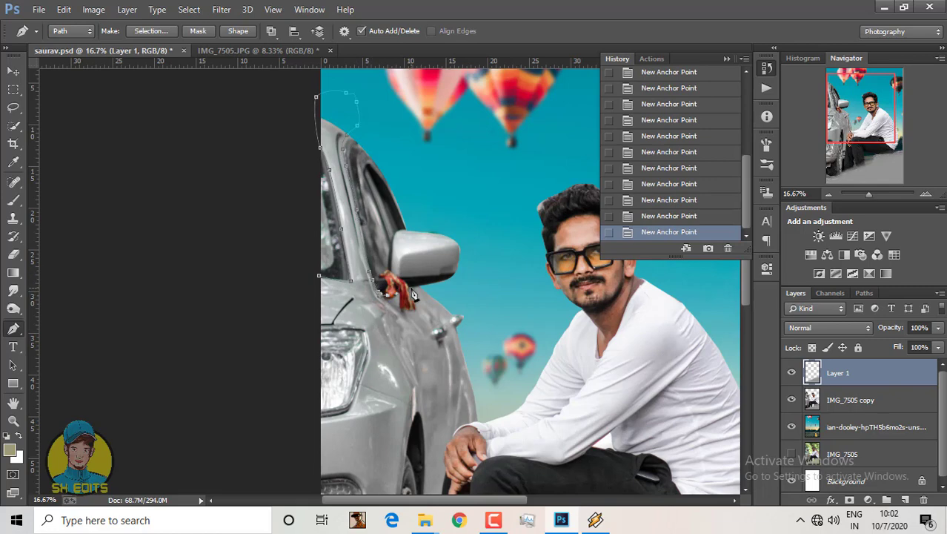
drag(493, 409, 482, 266)
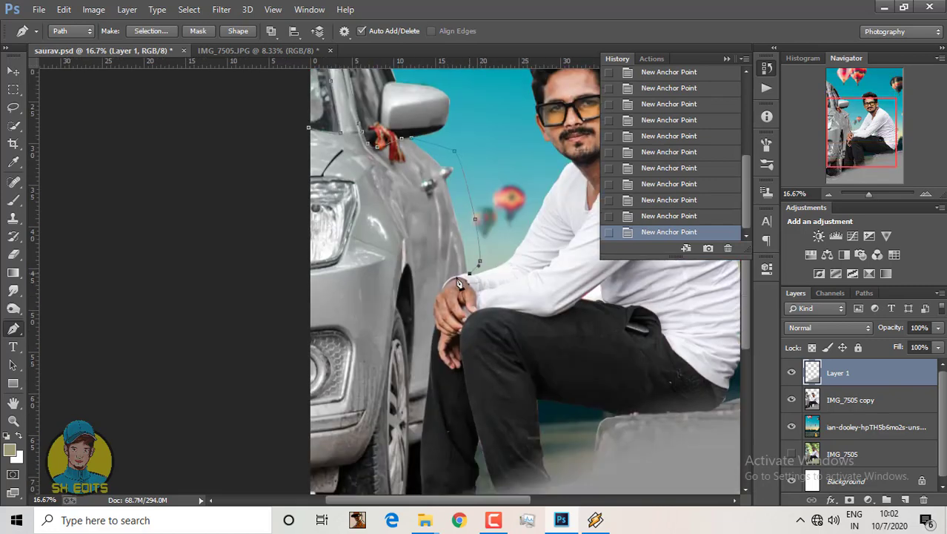
- Trace the car's lower edge and front bumper to close the car outline
click(424, 429)
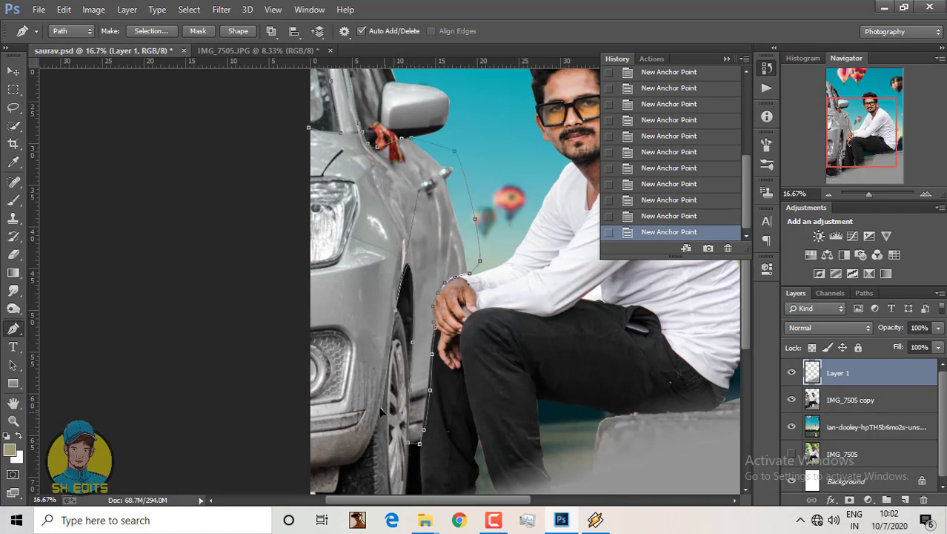
click(370, 440)
click(355, 464)
drag(335, 467, 331, 467)
scroll(334, 469, down, 2)
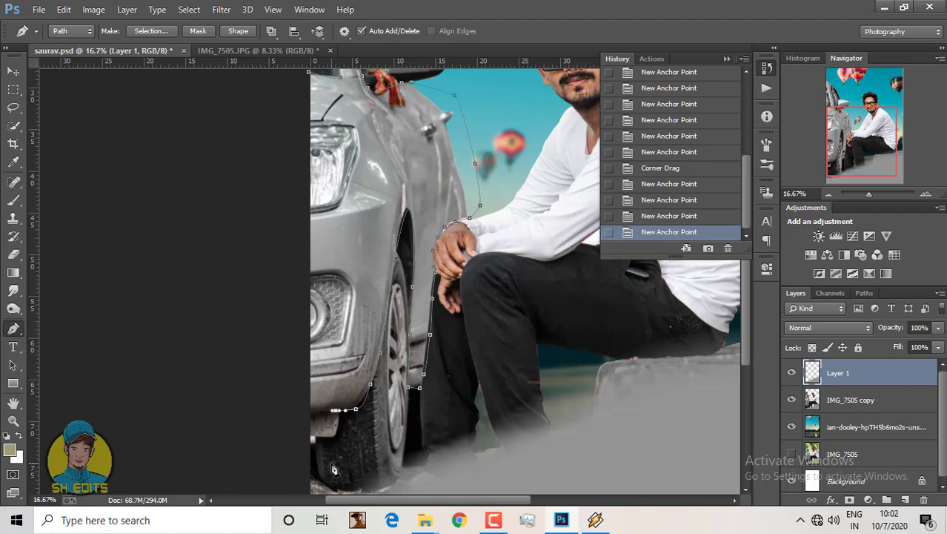
click(307, 415)
click(289, 355)
click(339, 345)
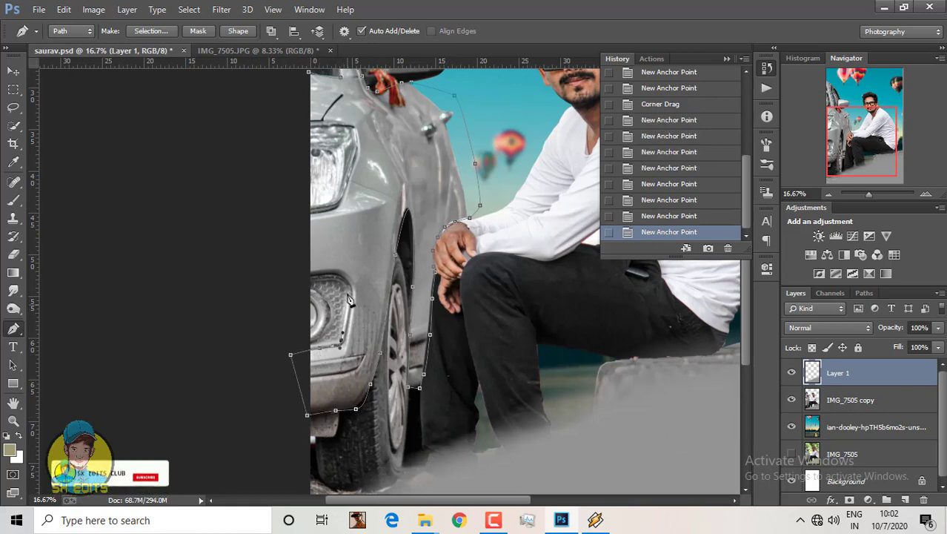
click(314, 281)
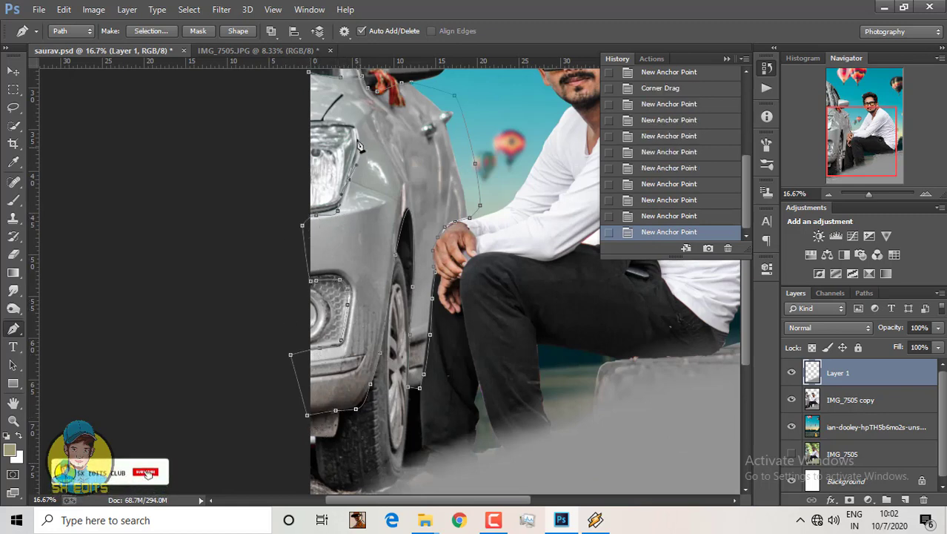
click(308, 72)
- Turn the car path into a selection and fill it with #ffff00 on a new layer
right_click(359, 113)
click(423, 178)
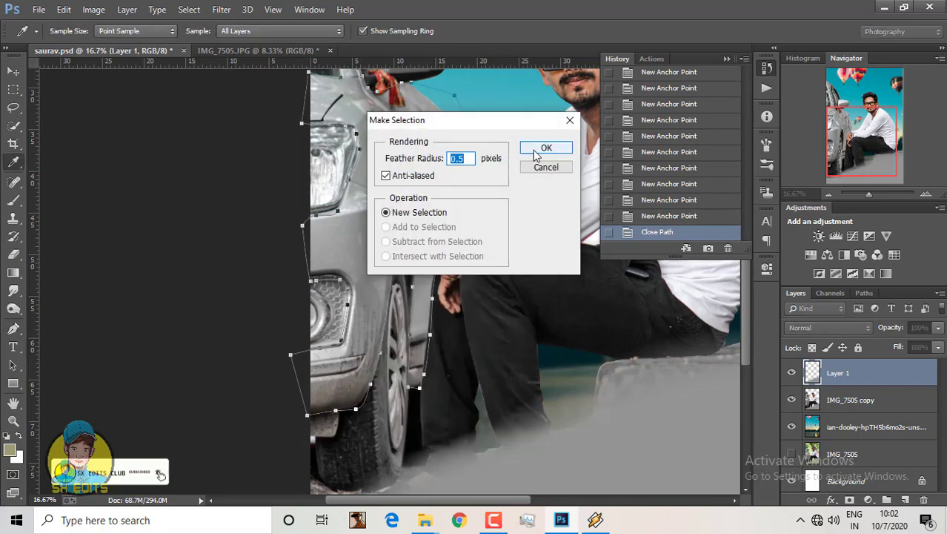
click(537, 152)
key(ctrl+shift+alt+n)
click(10, 449)
text(ffff00)
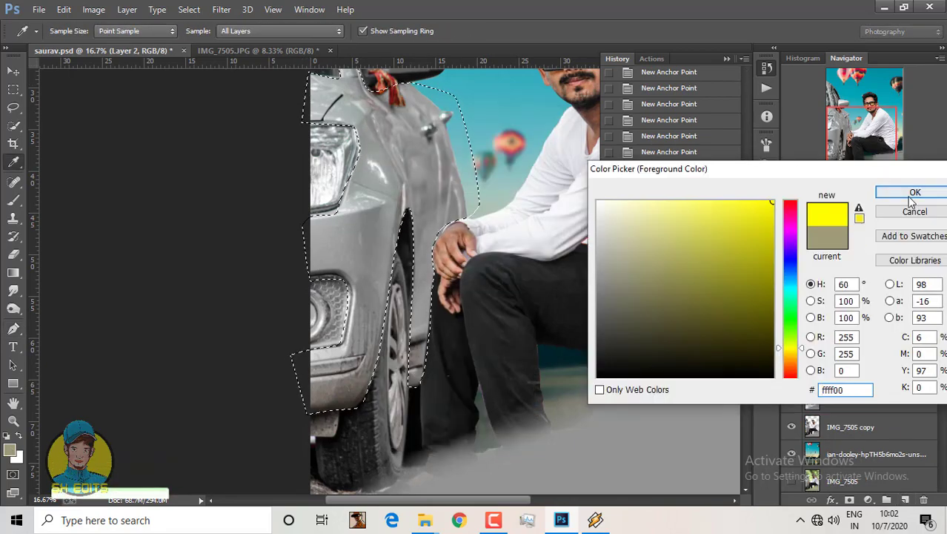
click(914, 193)
key(alt+BackSpace)
- Delete the yellow outside the car selection, deselect, and set the layer to Multiply
key(l)
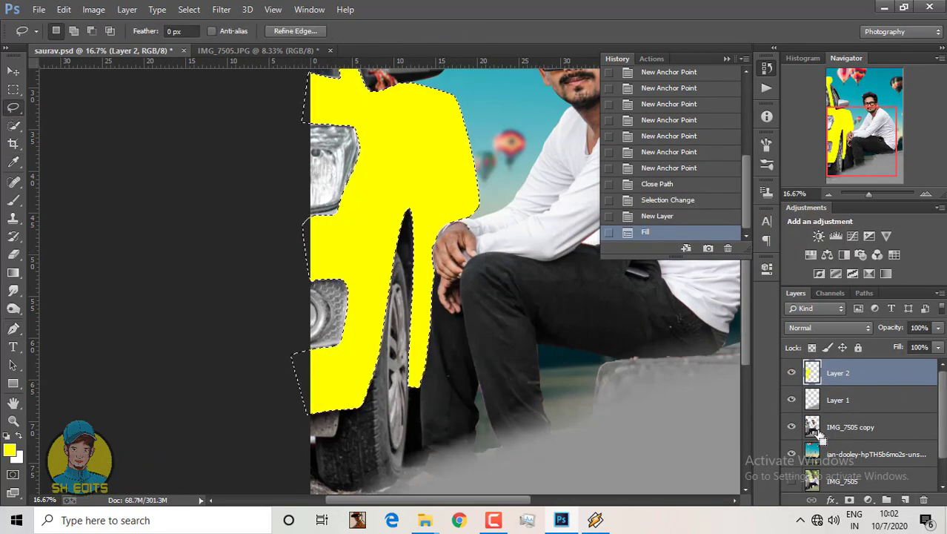
ctrl+click(814, 427)
right_click(517, 164)
click(548, 192)
key(Delete)
key(ctrl+d)
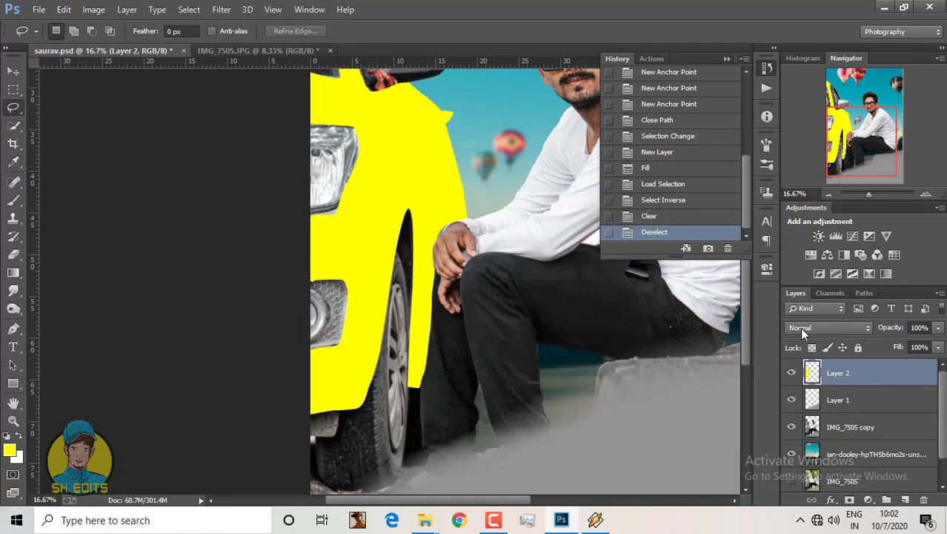
click(800, 326)
click(808, 51)
scroll(507, 249, down, 1)
scroll(511, 251, down, 1)
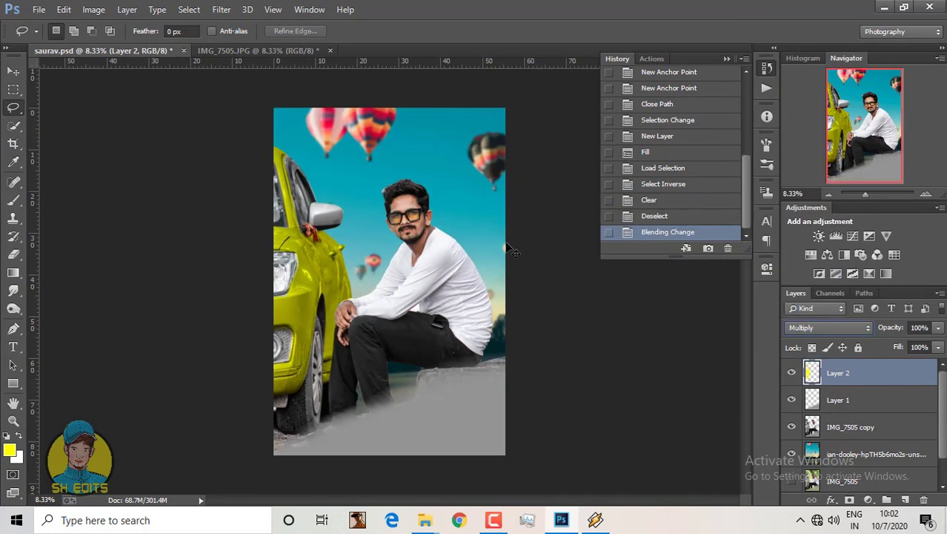
- Smudge the yellow off the man's hand with an enlarged smudge brush
scroll(507, 249, up, 1)
scroll(511, 251, down, 1)
scroll(452, 265, up, 3)
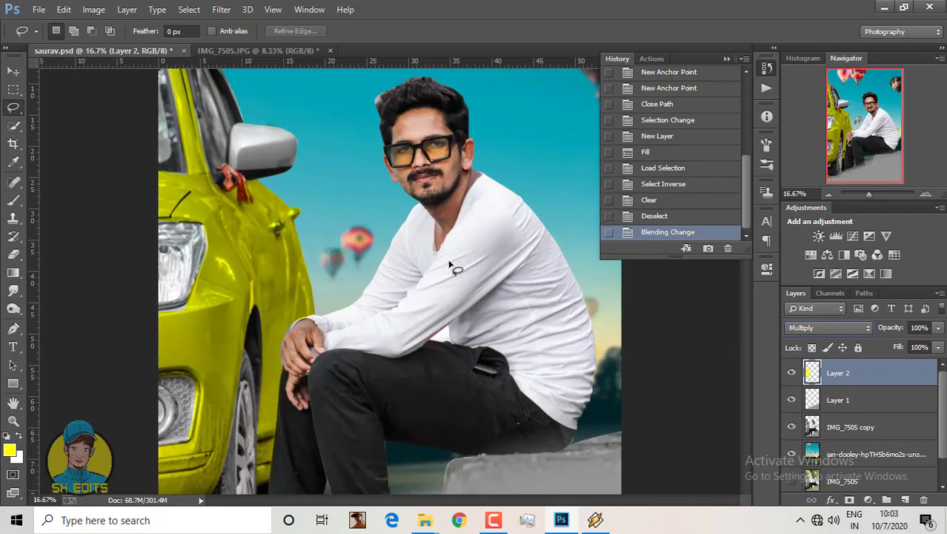
scroll(286, 318, up, 1)
drag(285, 318, 355, 258)
scroll(357, 326, down, 2)
scroll(357, 326, down, 2)
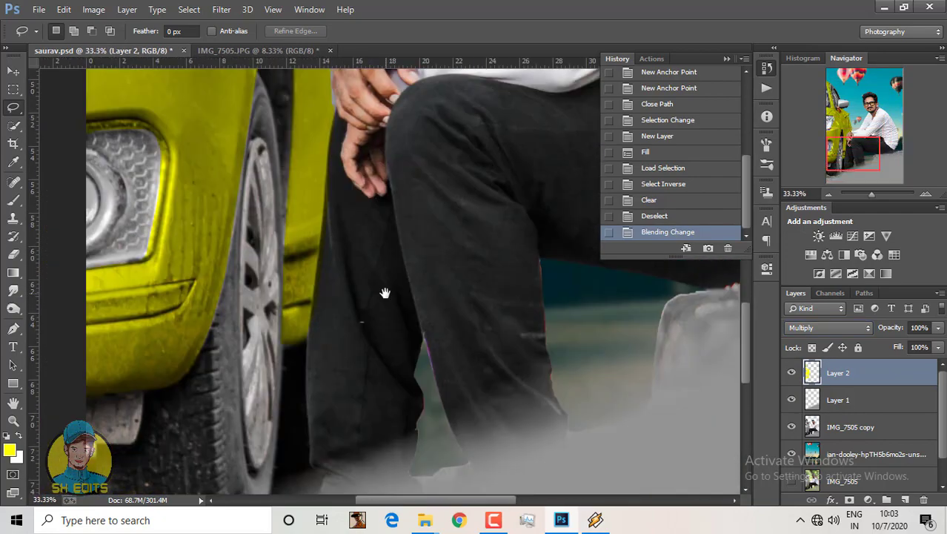
click(12, 291)
key(ctrl+r)
right_click(348, 206)
drag(425, 237, 459, 239)
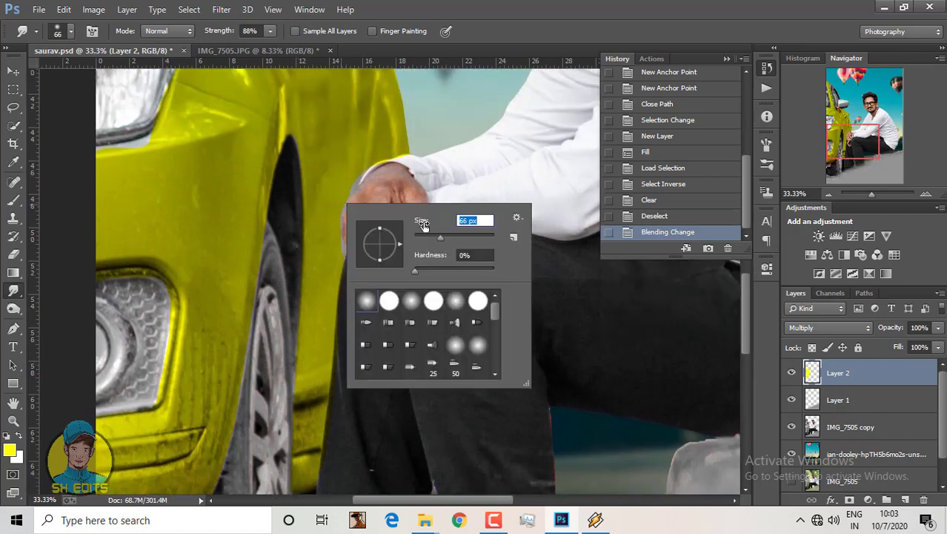
click(347, 185)
mouse_move(349, 185)
mouse_down()
mouse_move(417, 171)
mouse_move(402, 165)
mouse_up()
- Smudge the yellow edges around the headlight, including its lower edge, smooth
scroll(327, 294, up, 2)
scroll(223, 260, up, 1)
drag(96, 229, 135, 223)
mouse_move(135, 223)
mouse_down()
mouse_move(144, 212)
mouse_move(129, 222)
mouse_up()
drag(130, 223, 148, 222)
scroll(152, 315, down, 1)
scroll(145, 328, up, 1)
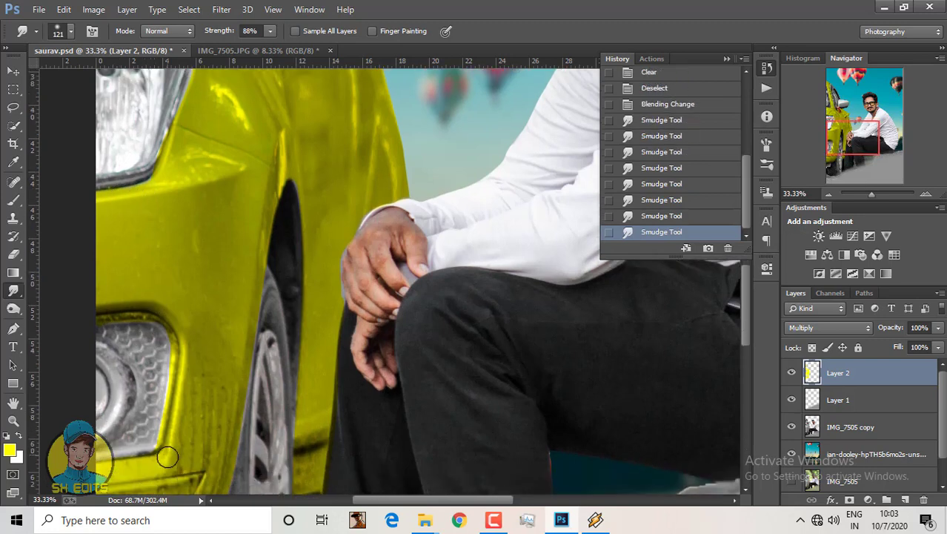
drag(167, 453, 93, 459)
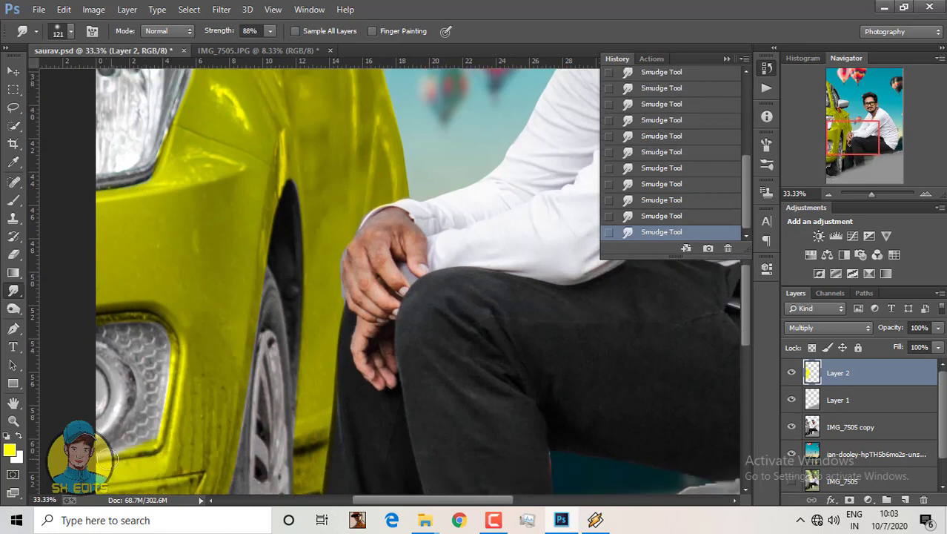
- Paint yellow along the side mirror edge with the Brush tool
scroll(169, 312, up, 1)
scroll(178, 289, up, 5)
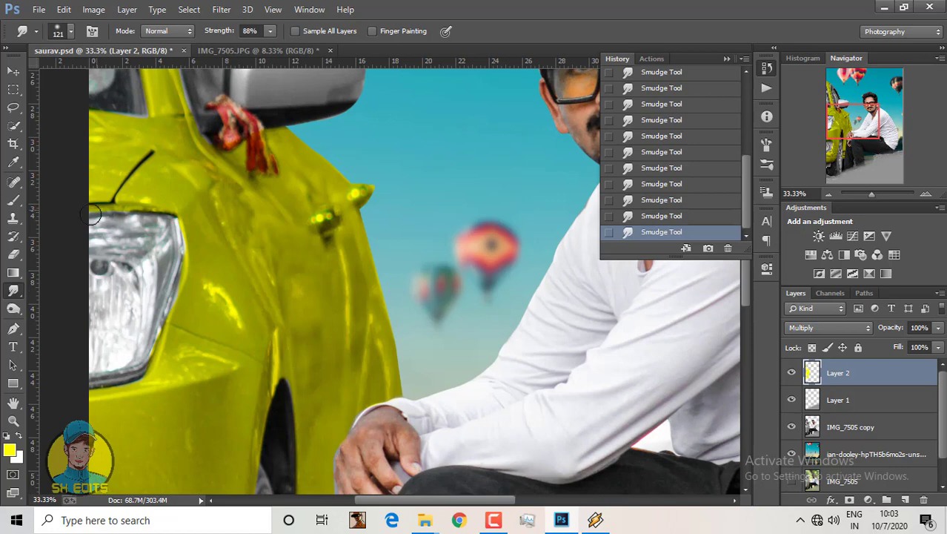
scroll(134, 244, up, 3)
scroll(175, 260, up, 1)
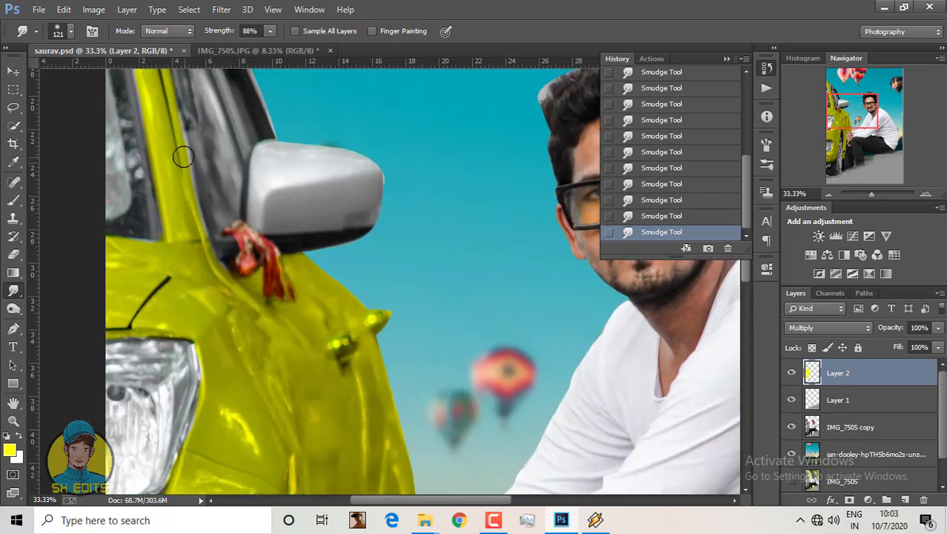
key(b)
right_click(270, 157)
click(272, 149)
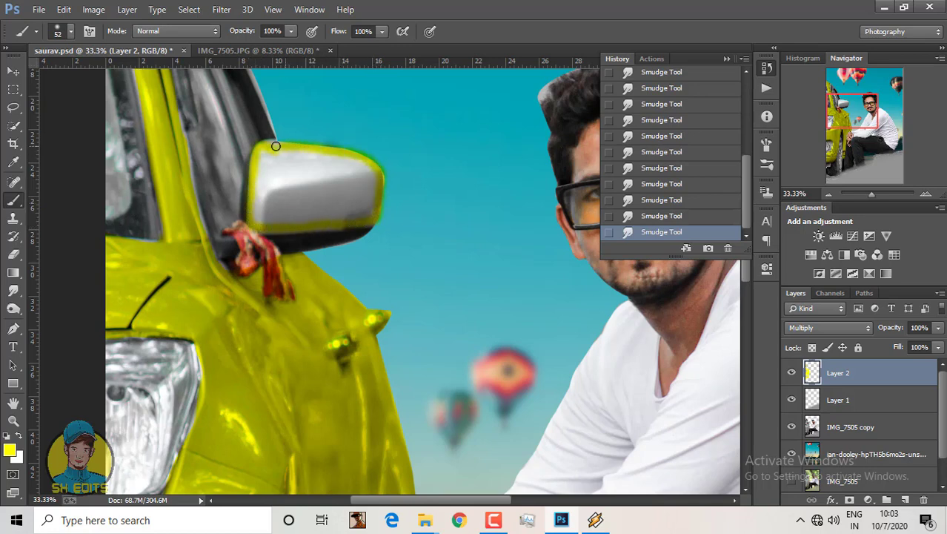
mouse_move(362, 157)
mouse_down()
mouse_move(258, 163)
mouse_move(255, 223)
mouse_move(349, 216)
mouse_move(340, 156)
mouse_move(278, 210)
mouse_move(327, 163)
mouse_move(362, 186)
mouse_move(287, 160)
mouse_move(299, 163)
mouse_up()
right_click(290, 226)
key(Return)
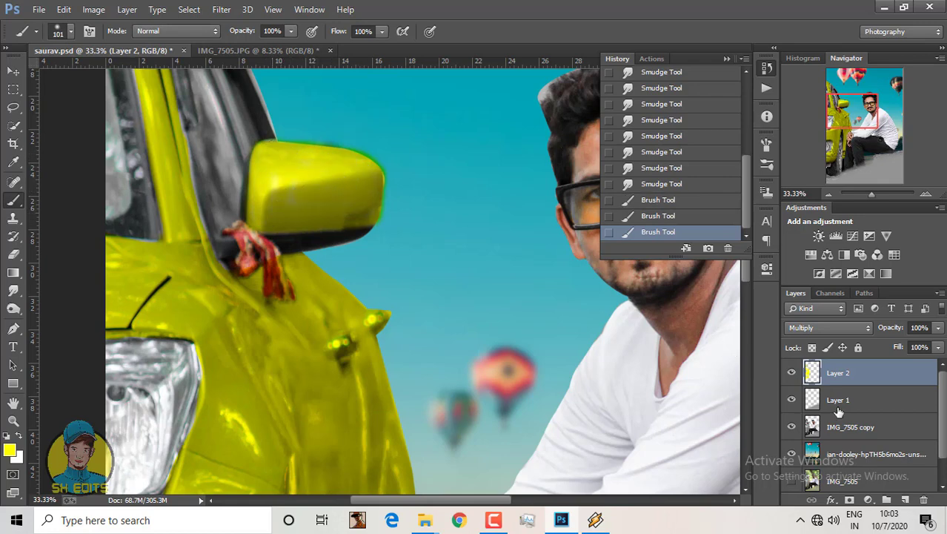
- Reload the car outline, invert it and delete the yellow overspill around the mirror
click(14, 107)
ctrl+click(813, 427)
right_click(360, 145)
click(367, 167)
key(Delete)
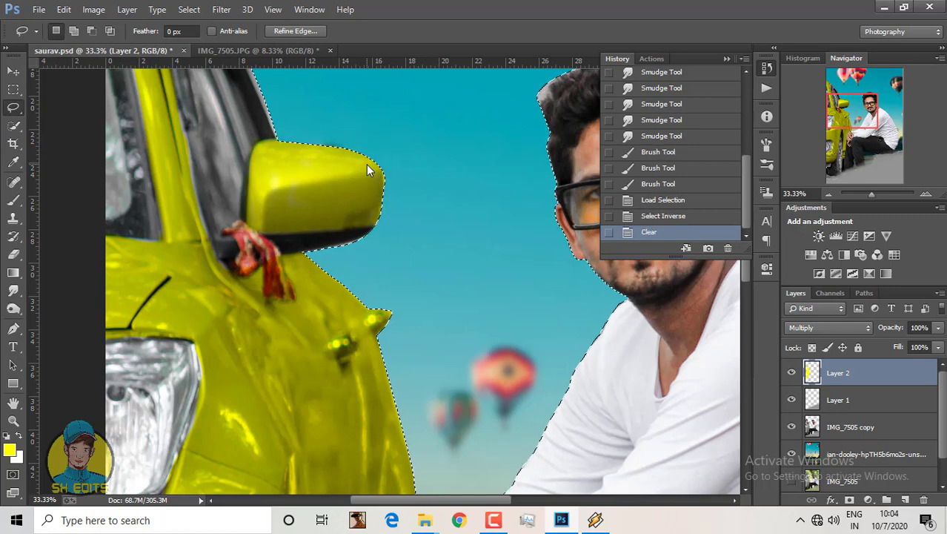
key(ctrl+d)
click(792, 373)
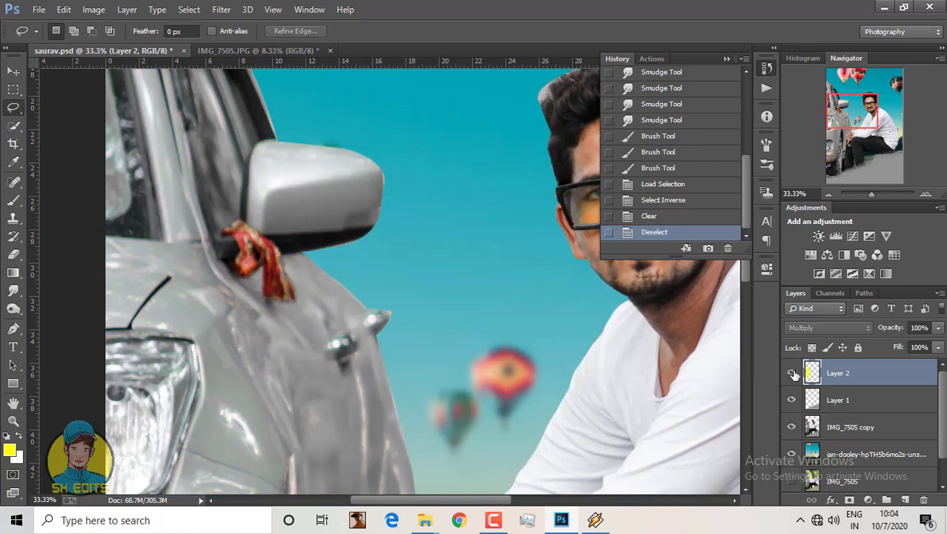
- Trace the ribbon with the Pen tool and delete the yellow inside it so it shows red
key(p)
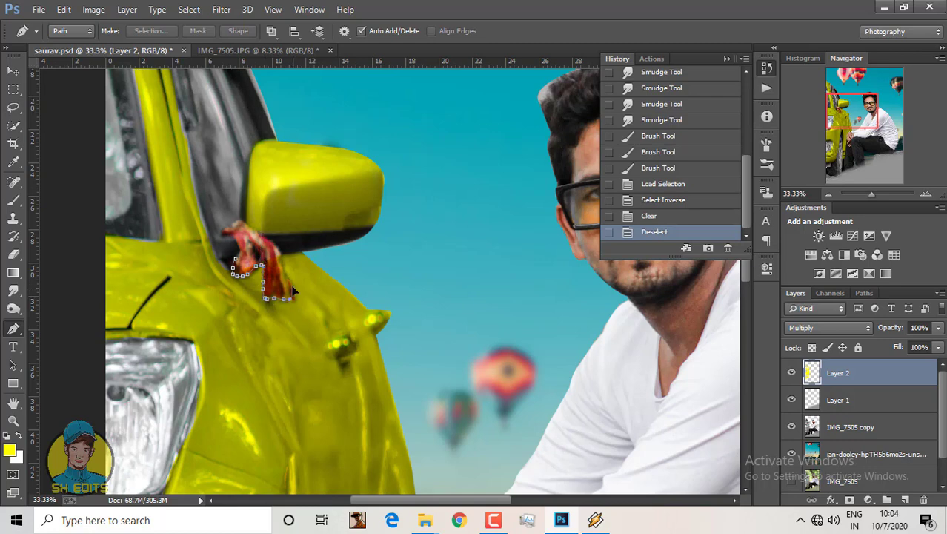
click(241, 255)
right_click(285, 260)
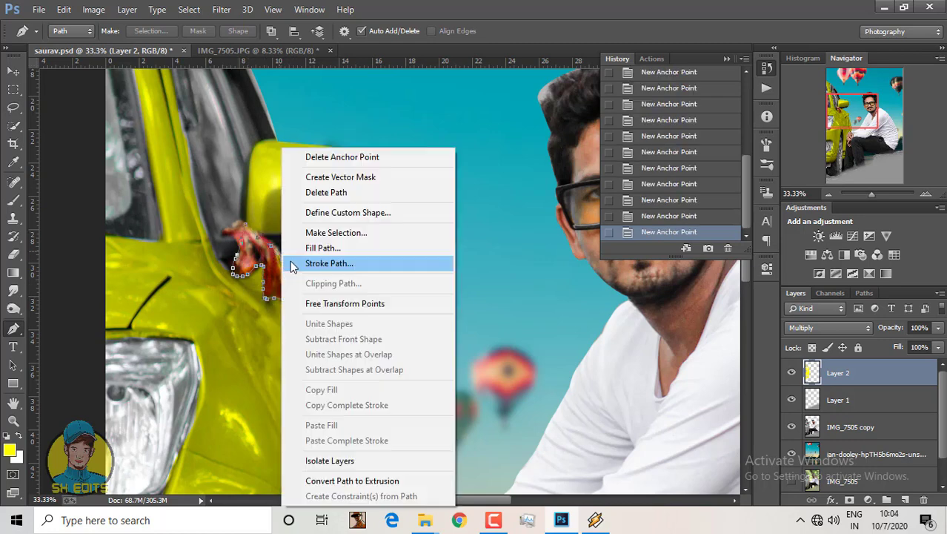
click(296, 233)
key(Return)
key(Delete)
key(ctrl+d)
key(l)
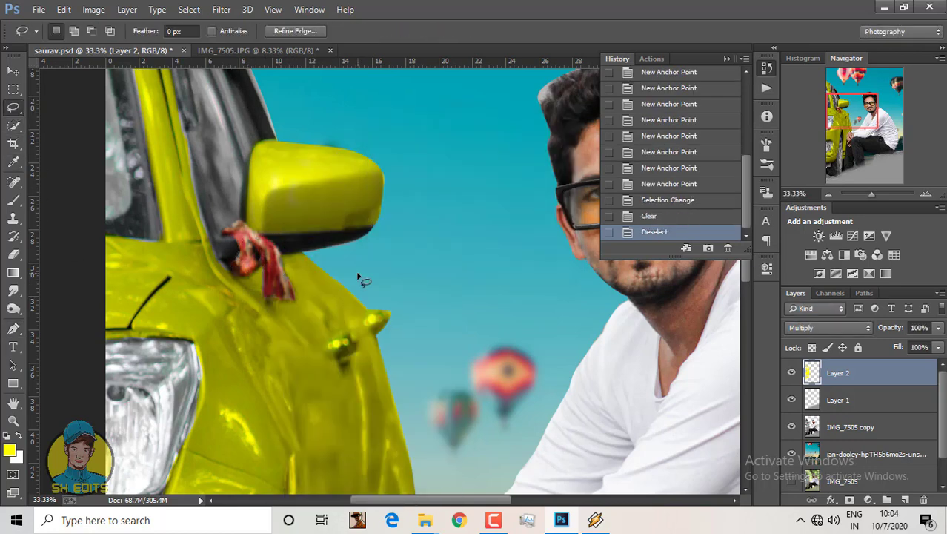
scroll(361, 276, down, 2)
scroll(363, 280, down, 2)
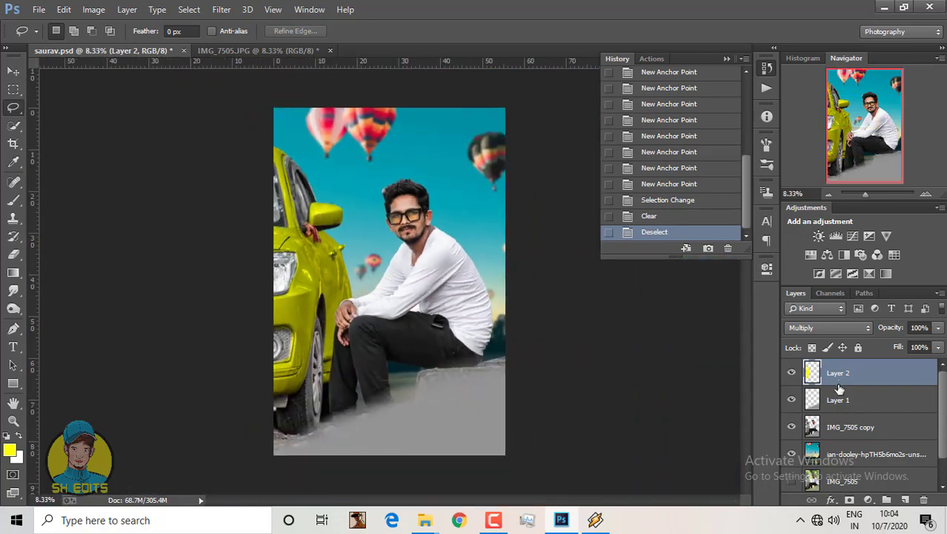
- Open Hue/Saturation on the IMG_7505 copy layer within the car selection, then deselect
ctrl+click(813, 373)
click(850, 427)
click(93, 8)
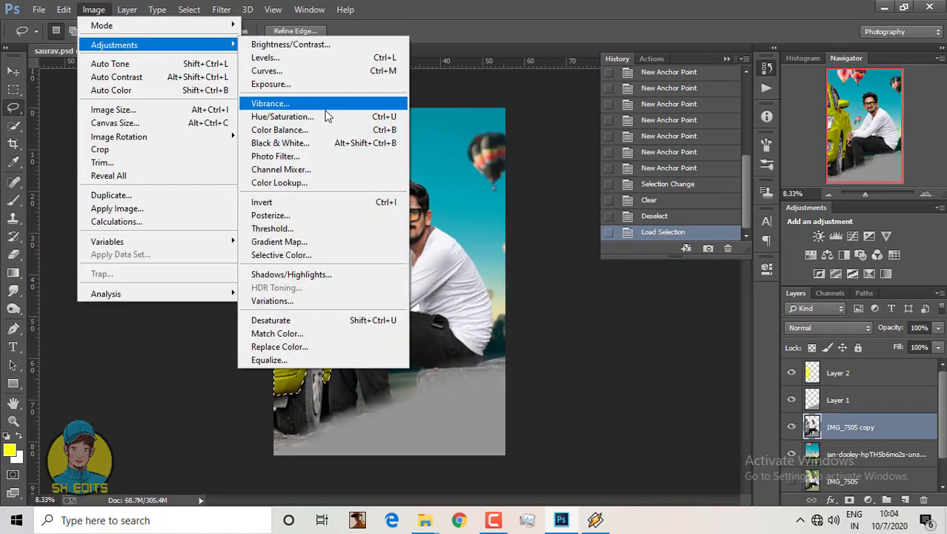
click(324, 171)
click(935, 160)
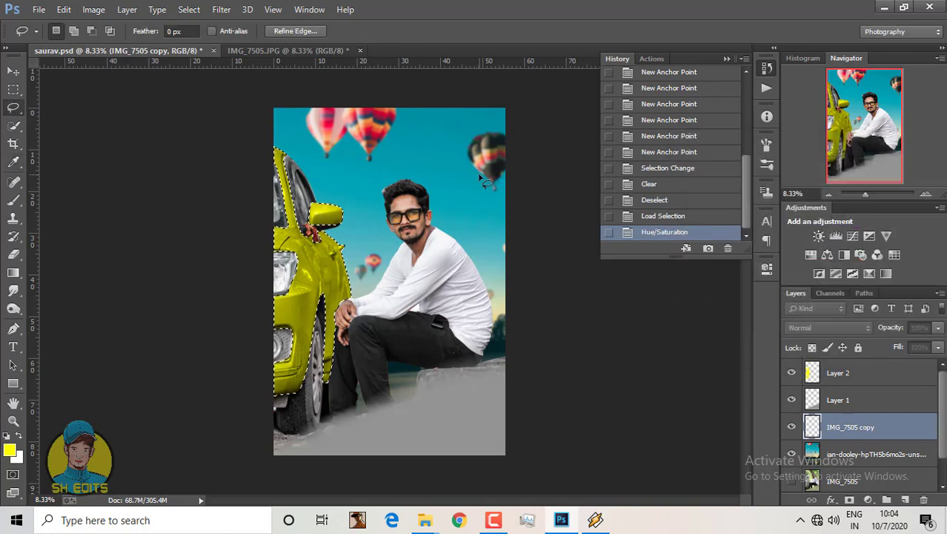
key(ctrl+d)
- Shift Layer 2's hue by +135 so the car turns blue
click(889, 372)
click(94, 9)
click(297, 111)
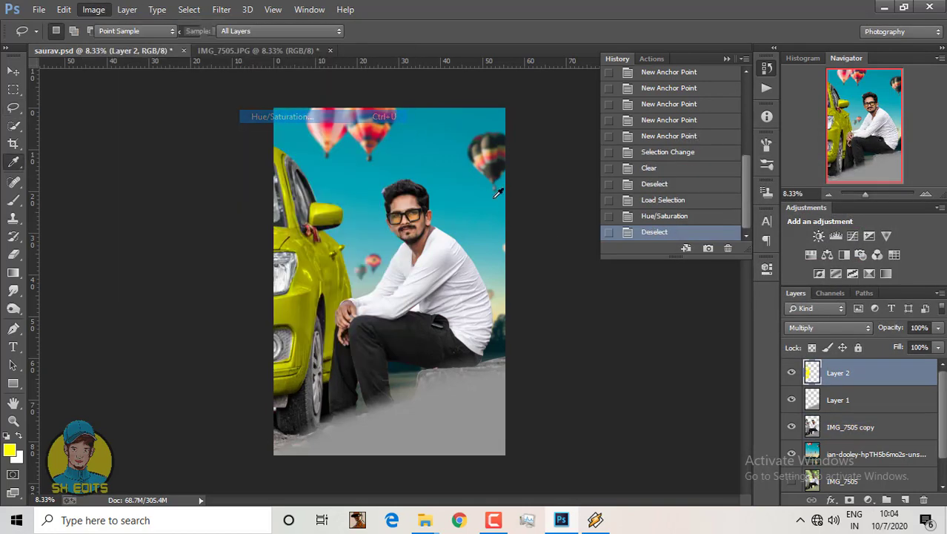
mouse_move(799, 236)
mouse_down()
mouse_move(736, 247)
mouse_move(857, 249)
mouse_up()
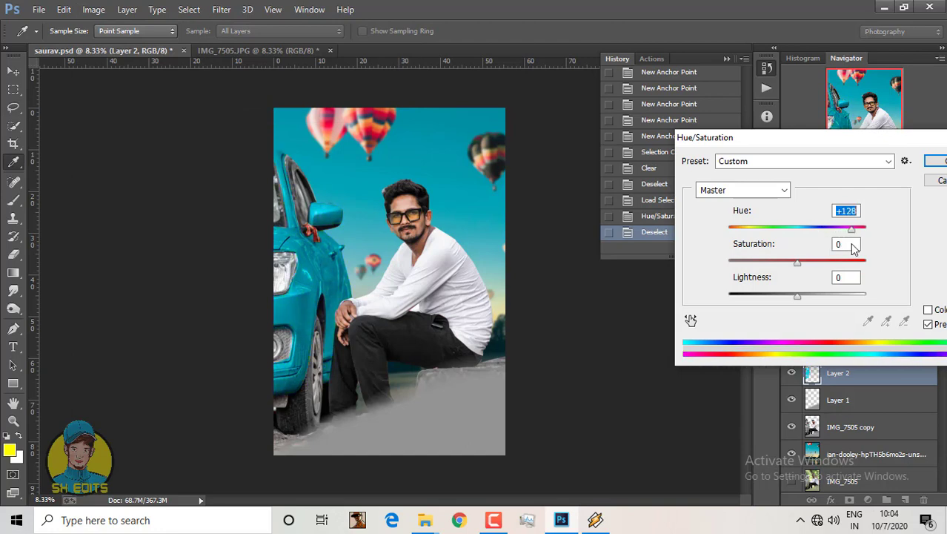
key(Down)
key(Down)
key(Down)
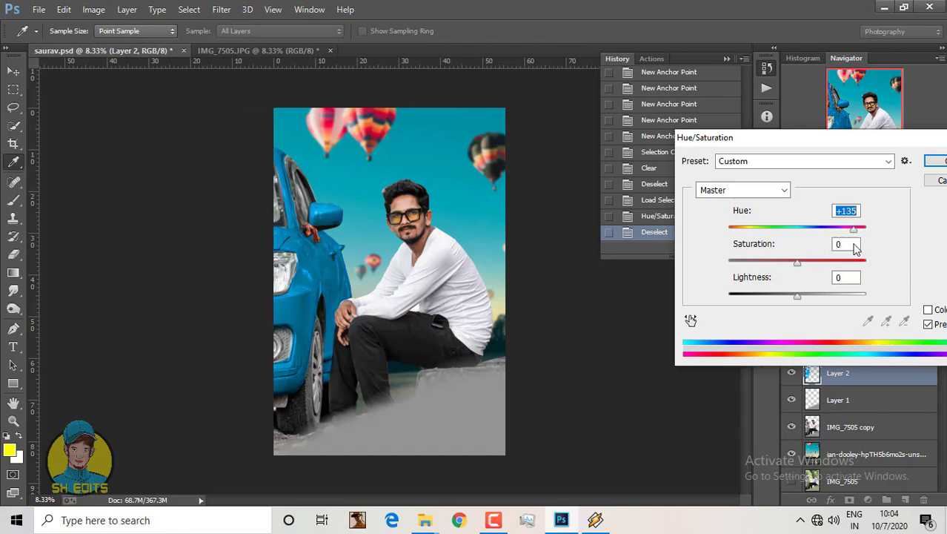
click(938, 161)
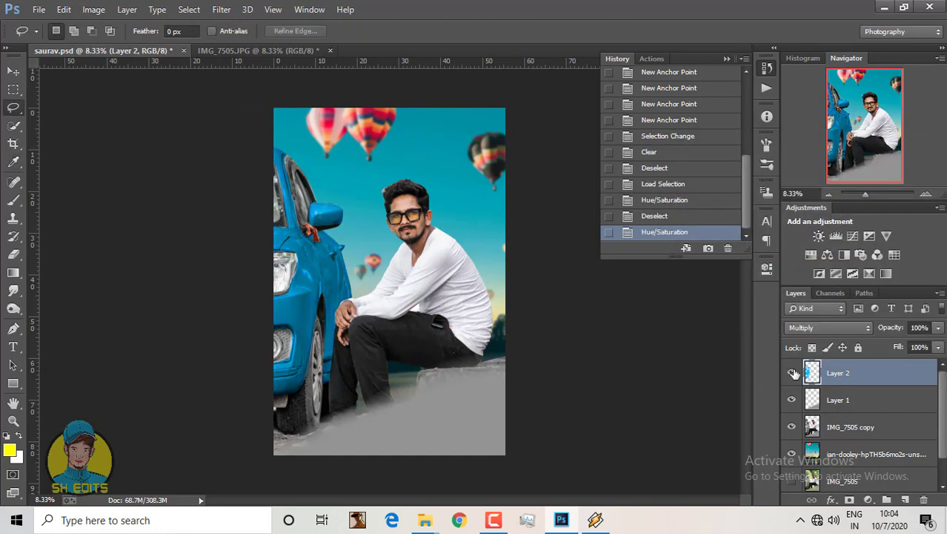
- Apply a Selective Color adjustment on the Blacks range to the car on IMG_7505 copy
ctrl+click(813, 426)
click(845, 427)
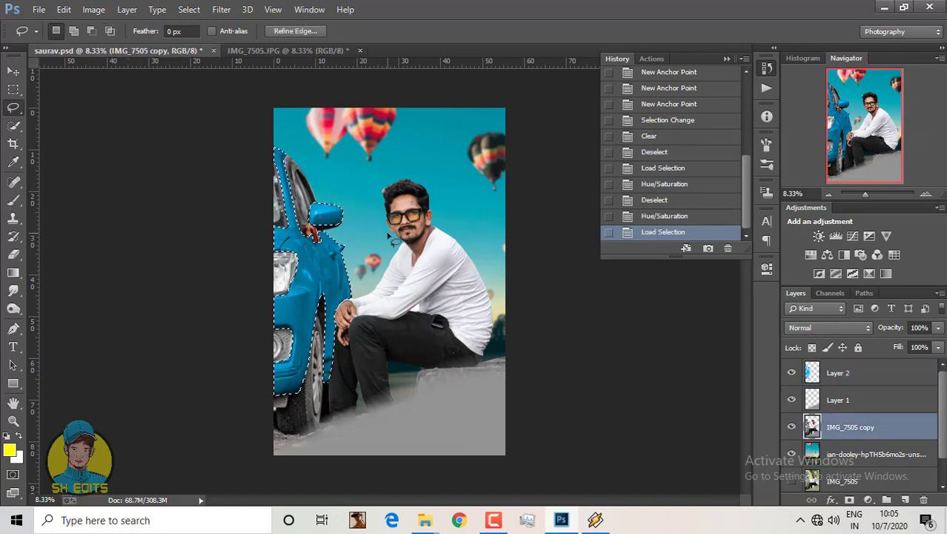
click(94, 9)
click(289, 255)
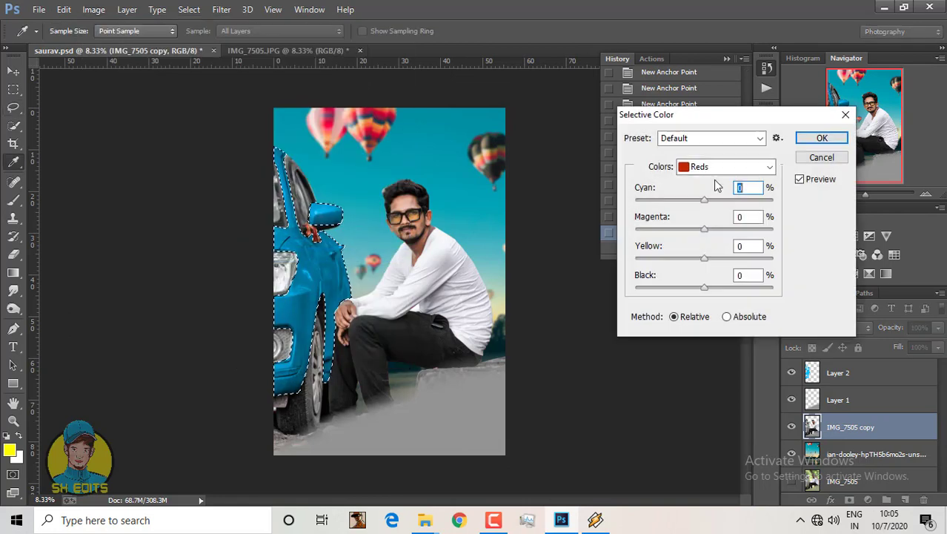
click(723, 167)
click(711, 288)
click(822, 138)
key(ctrl+d)
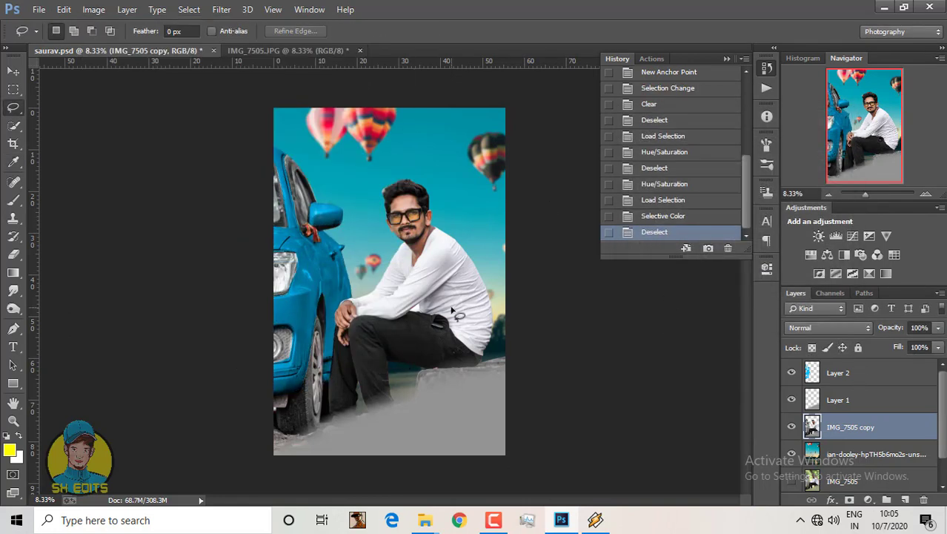
- Duplicate IMG_7505 copy, blend it in Linear Light and apply a High Pass filter
drag(858, 434, 906, 500)
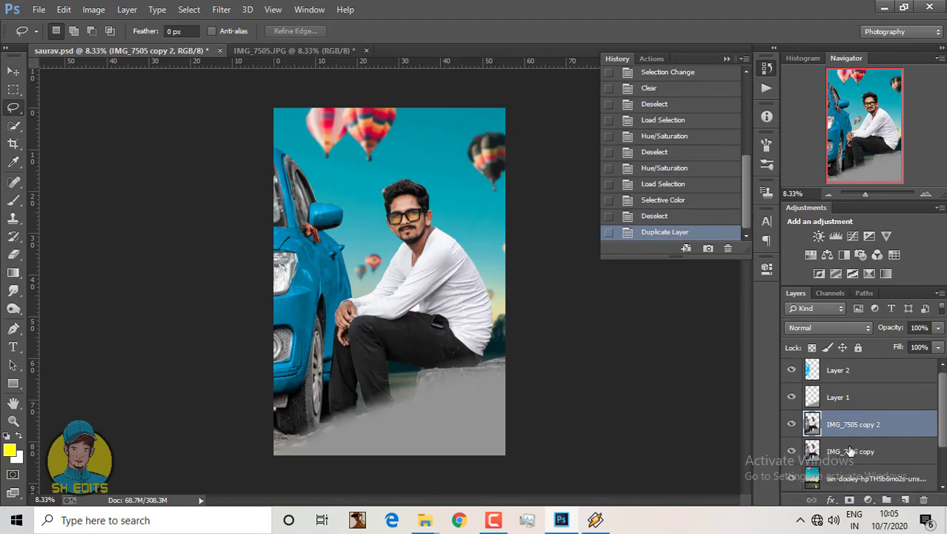
click(821, 329)
click(804, 226)
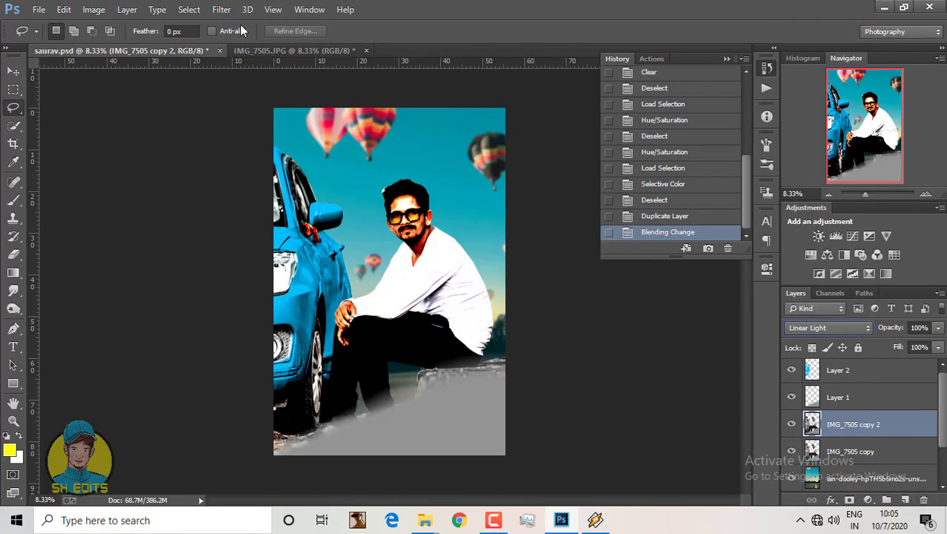
click(221, 9)
click(436, 334)
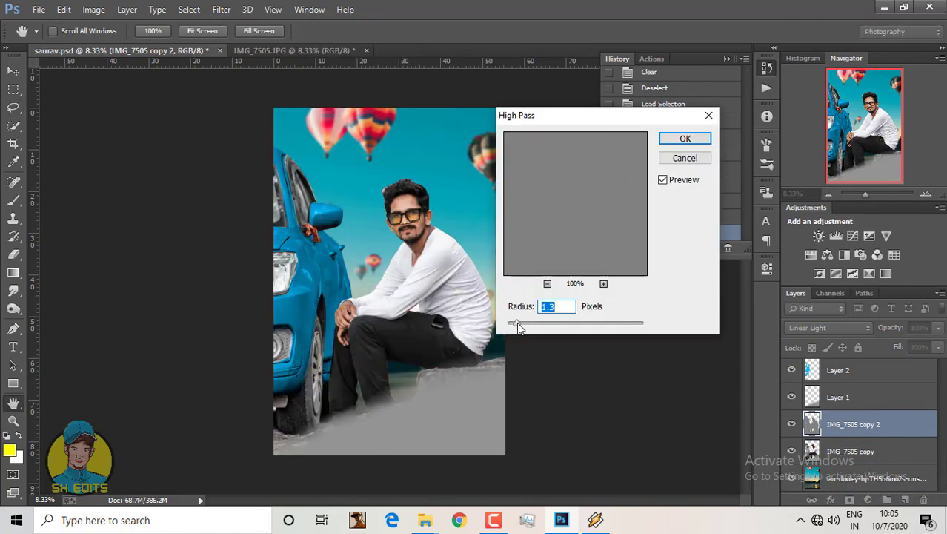
click(685, 139)
- Apply Oil Paint to IMG_7505 copy with cleanliness 0.8 and stylization 1.09
click(850, 450)
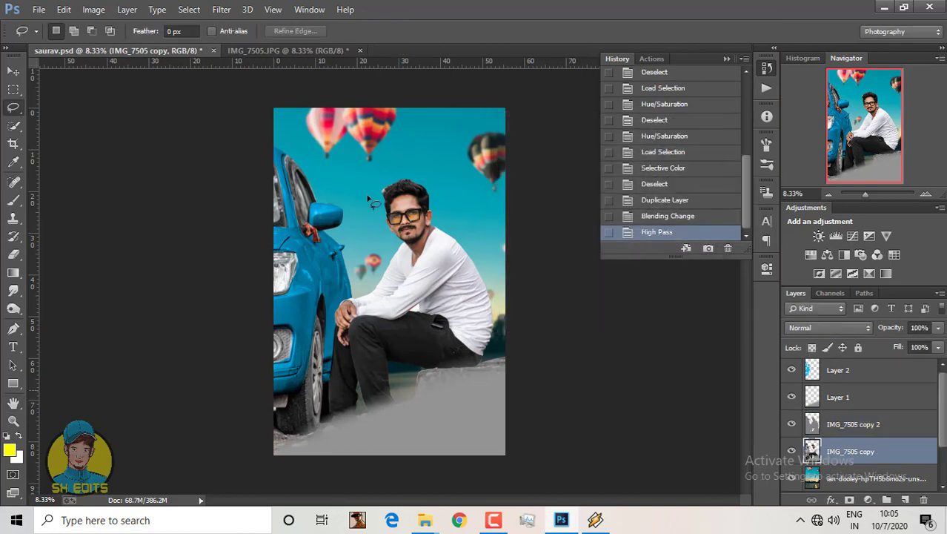
click(221, 9)
click(239, 130)
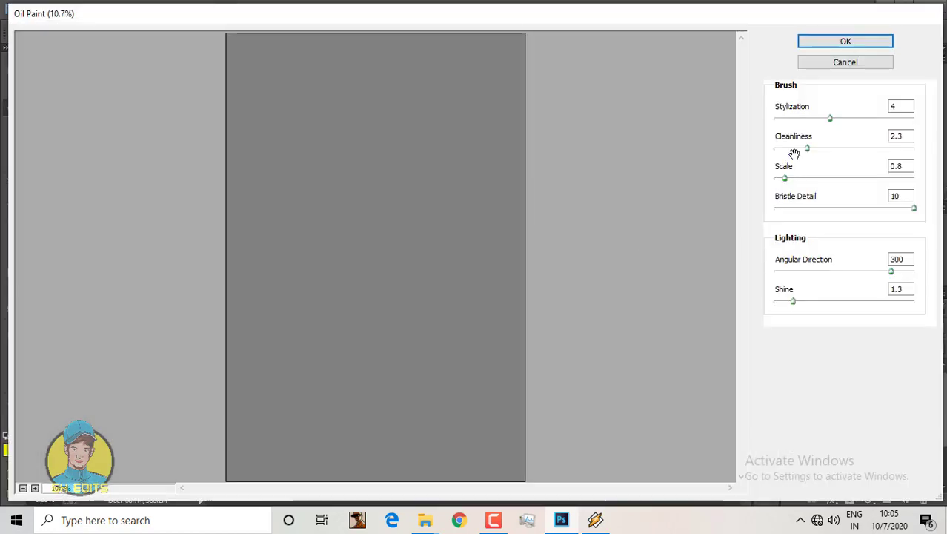
drag(793, 148, 787, 148)
click(790, 119)
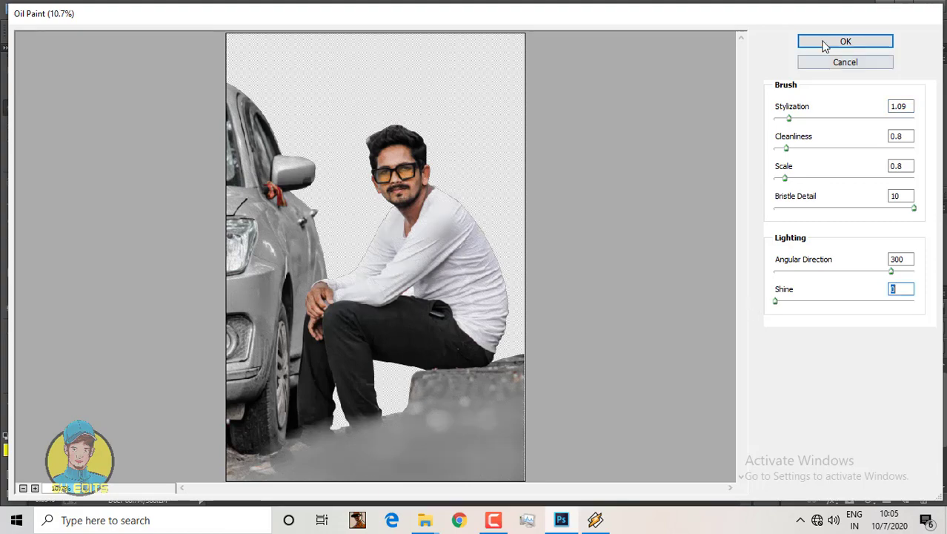
click(824, 43)
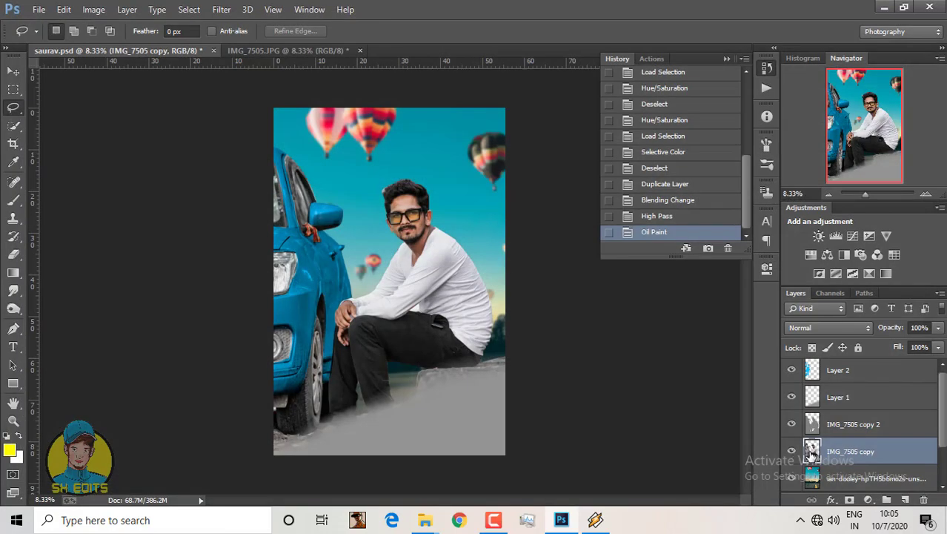
- Load the man's selection and pick the Mixer Brush, zoomed in on the figure
ctrl+click(812, 451)
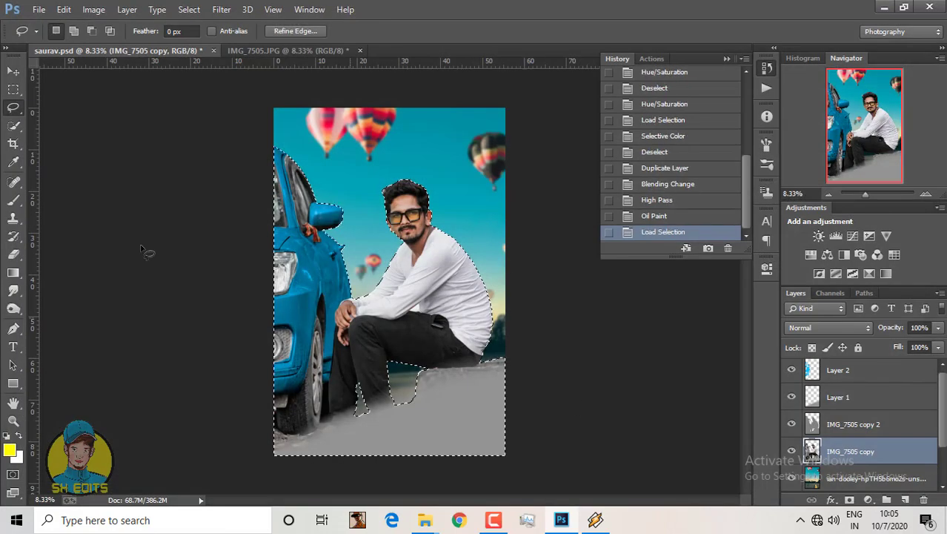
click(13, 200)
click(111, 242)
key(ctrl+plus)
key(ctrl+plus)
key(ctrl+plus)
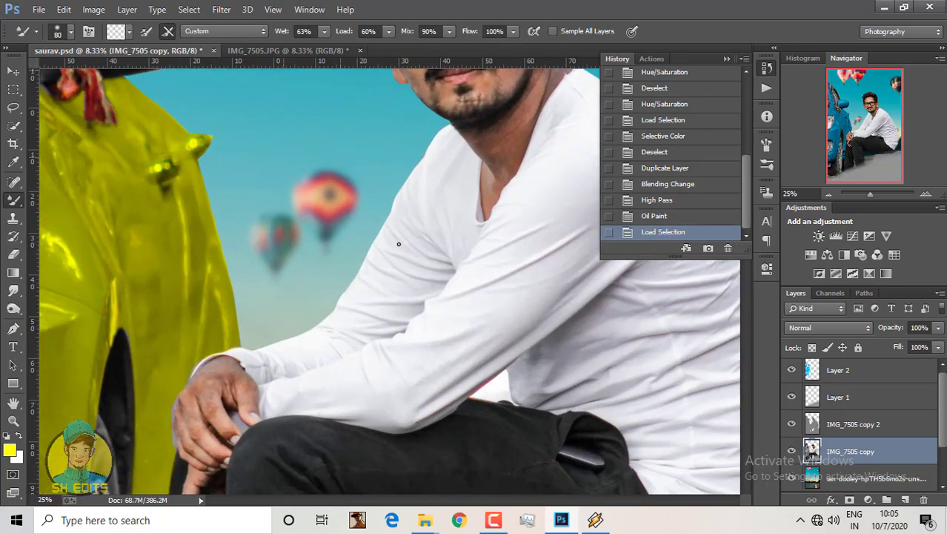
scroll(398, 266, up, 3)
scroll(400, 296, up, 1)
scroll(399, 300, up, 1)
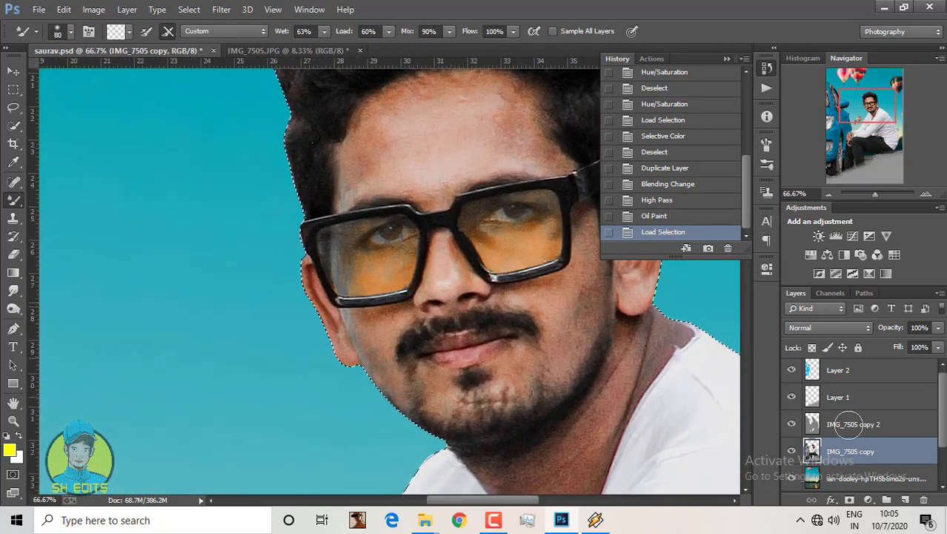
- Reduce the IMG_7505 copy 2 sharpening layer's fill to 60%
click(850, 424)
key(shift+alt+j)
drag(939, 347, 911, 366)
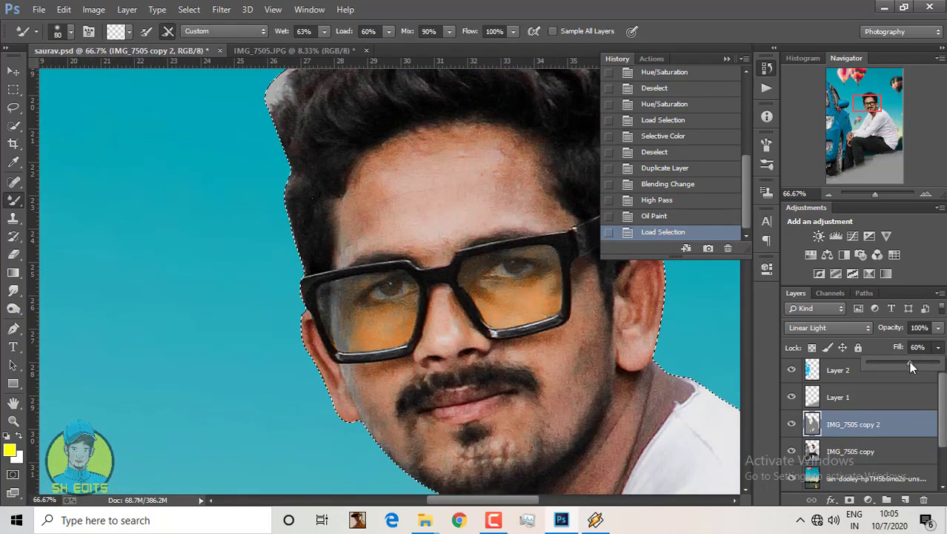
- Blend the forehead skin on IMG_7505 copy with a size-125 mixer brush
click(851, 451)
key(bracketright)
key(bracketright)
key(bracketright)
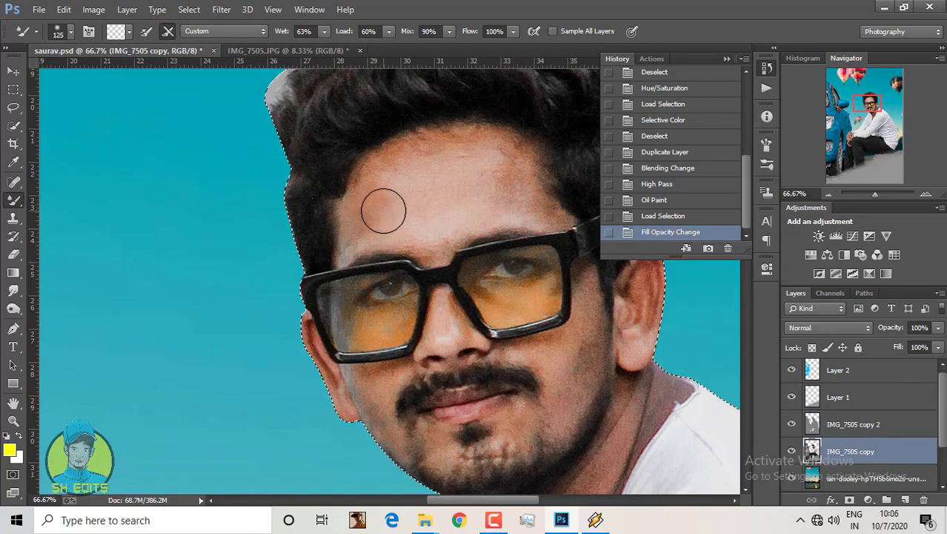
mouse_move(383, 211)
mouse_down()
mouse_move(366, 211)
mouse_move(377, 171)
mouse_move(415, 165)
mouse_move(429, 175)
mouse_up()
mouse_move(393, 211)
mouse_down()
mouse_move(406, 198)
mouse_move(392, 237)
mouse_up()
mouse_move(401, 245)
mouse_down()
mouse_move(414, 214)
mouse_move(442, 216)
mouse_move(425, 157)
mouse_move(496, 165)
mouse_move(461, 148)
mouse_up()
- Blend the face and nose skin, resizing the brush between 60 and 100
key(bracketleft)
key(bracketleft)
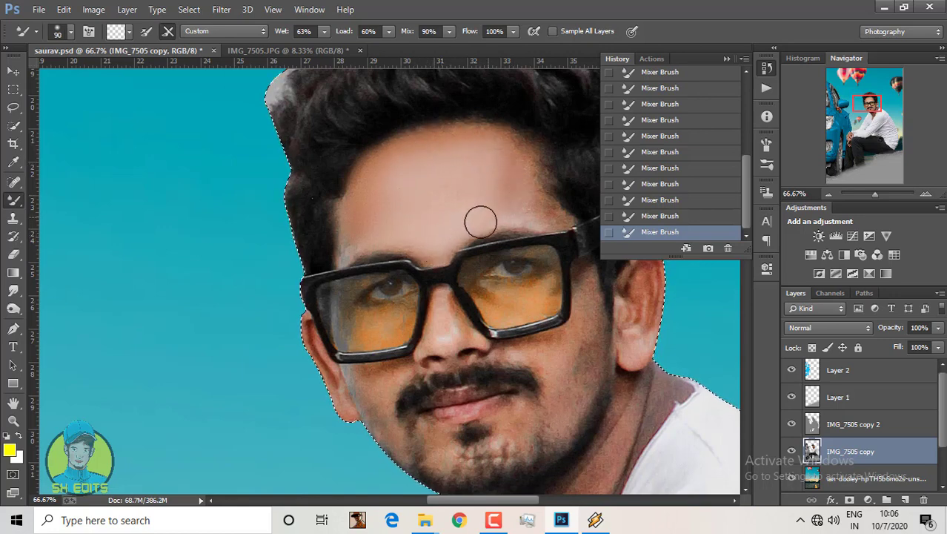
key(bracketleft)
scroll(535, 318, down, 1)
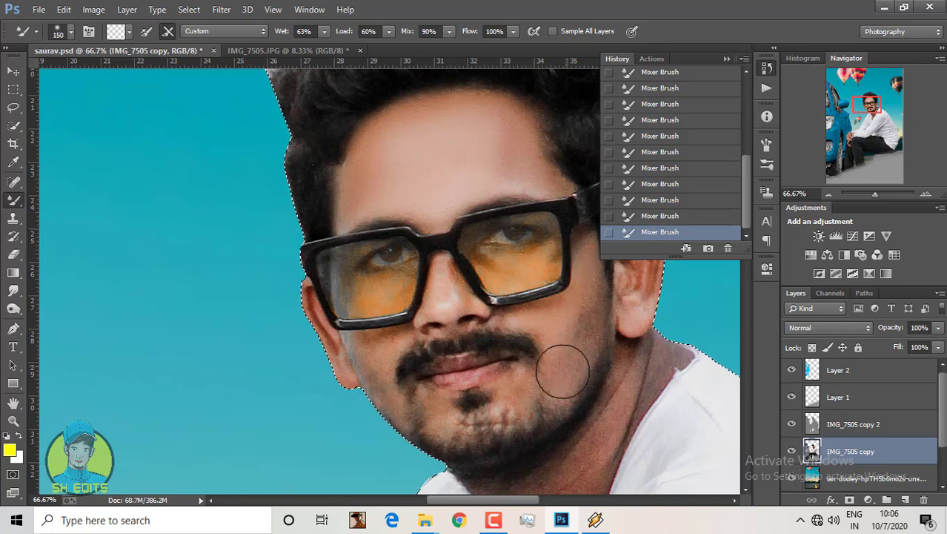
key(bracketright)
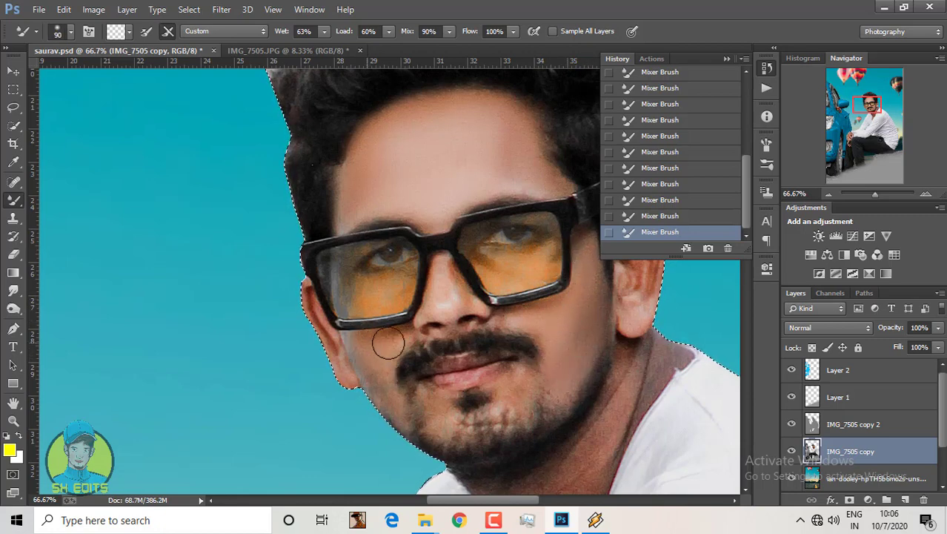
key(bracketleft)
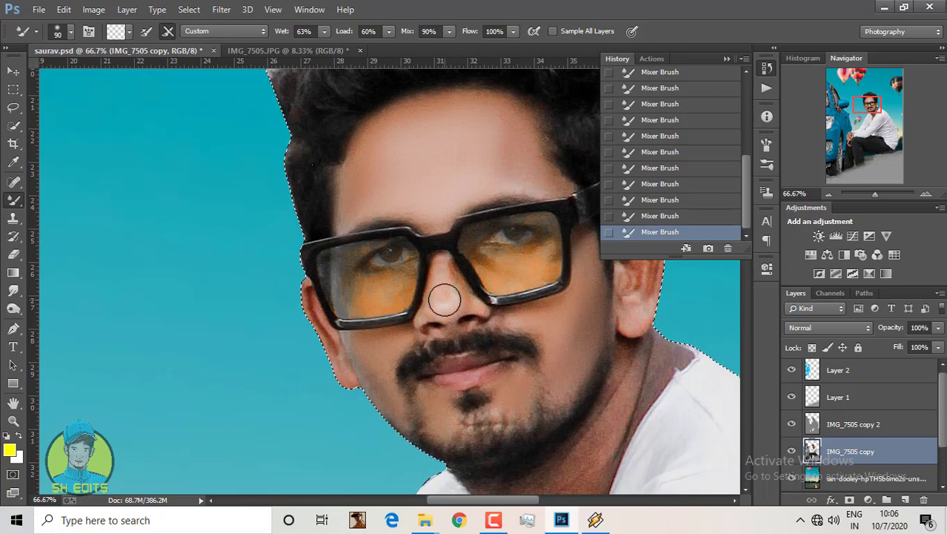
key(bracketleft)
key(bracketleft)
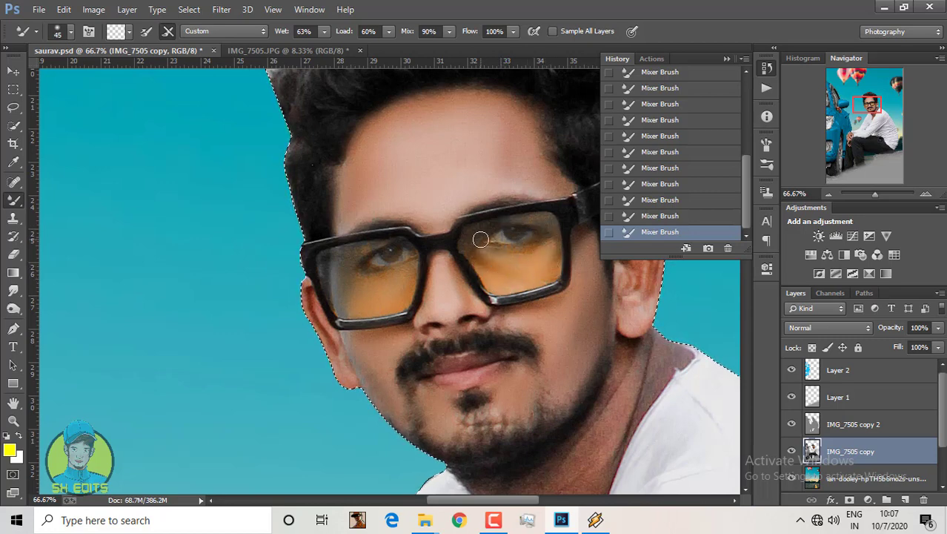
key(bracketright)
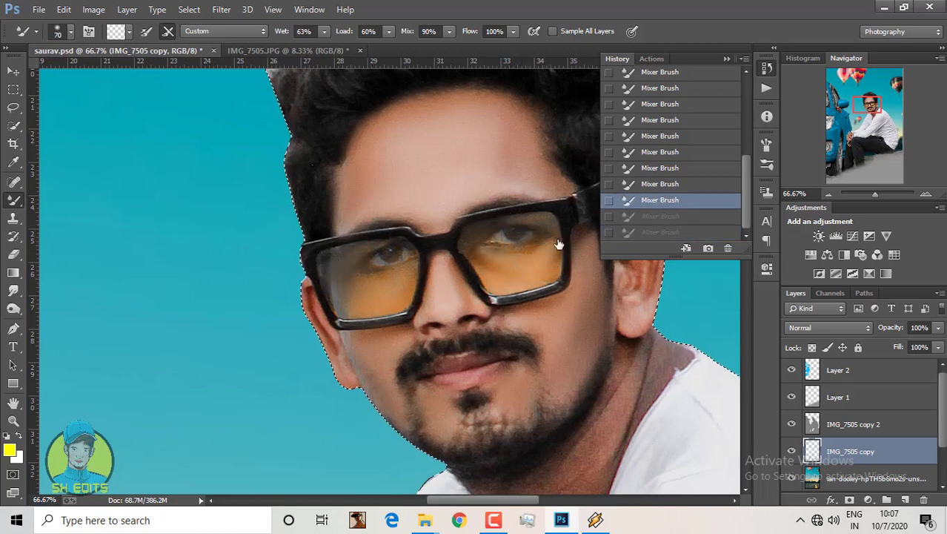
key(bracketleft)
- Continue blending the lower face and neck skin with varied brush sizes
scroll(457, 261, down, 2)
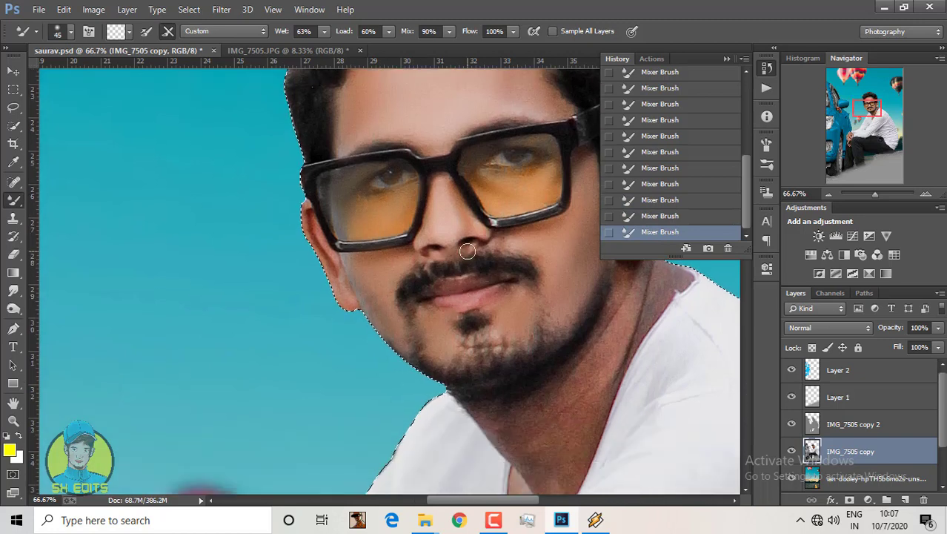
key(bracketright)
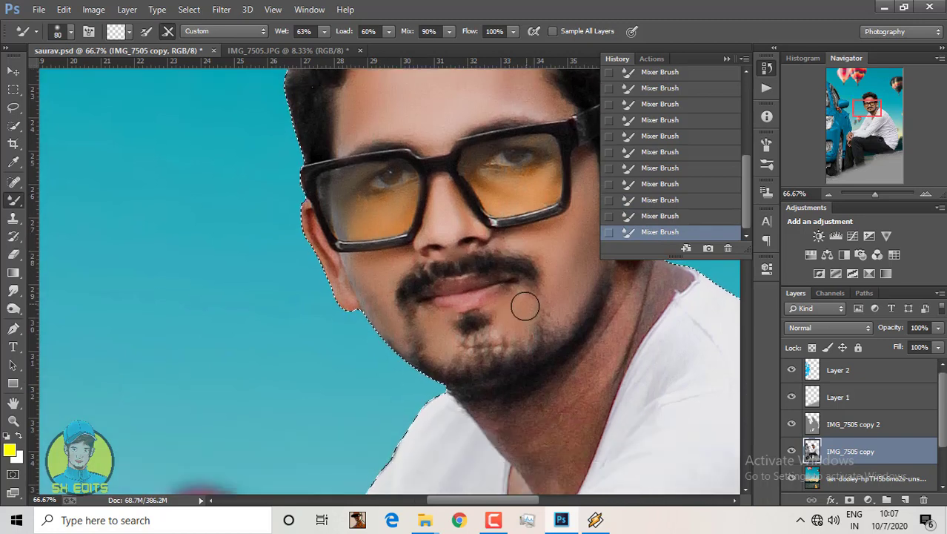
key(bracketright)
key(bracketright)
key(bracketright)
scroll(518, 378, down, 2)
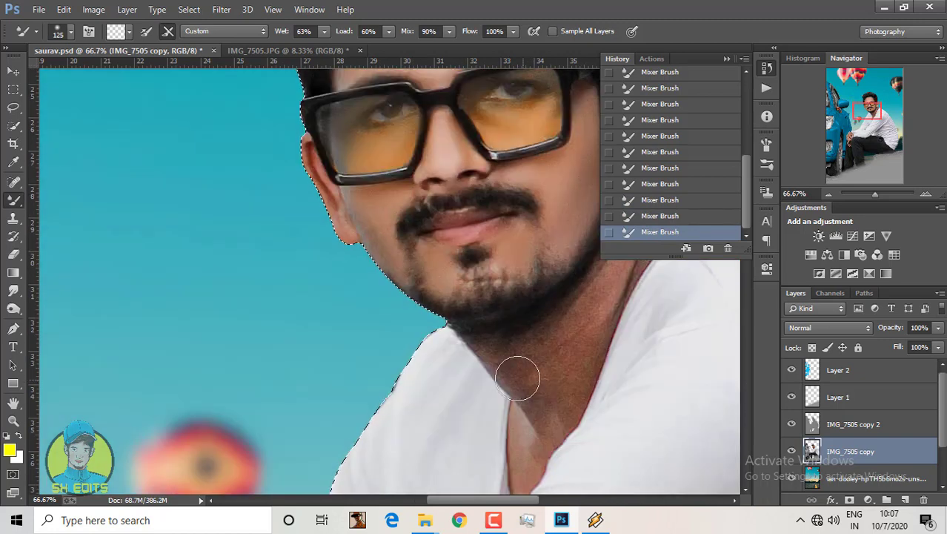
key(bracketleft)
scroll(409, 314, right, 3)
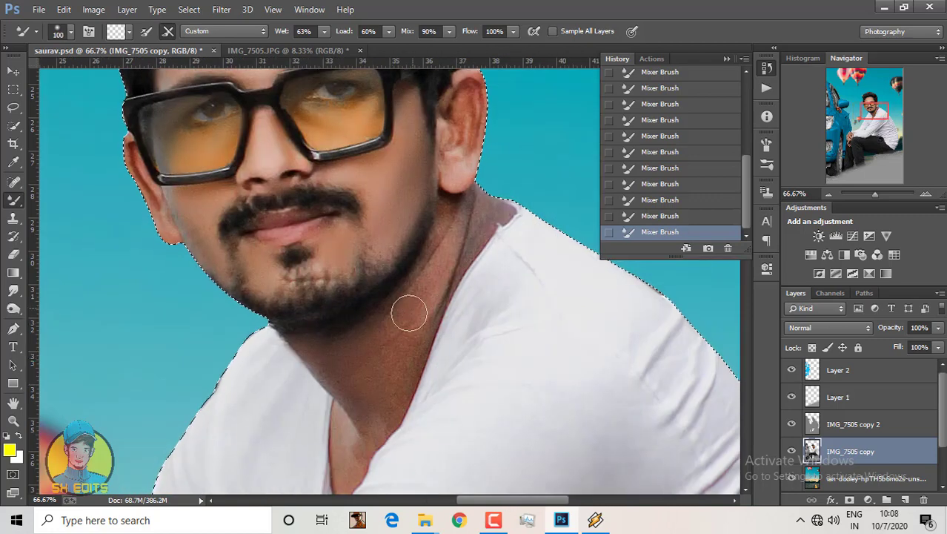
key(bracketright)
key(bracketright)
key(bracketright)
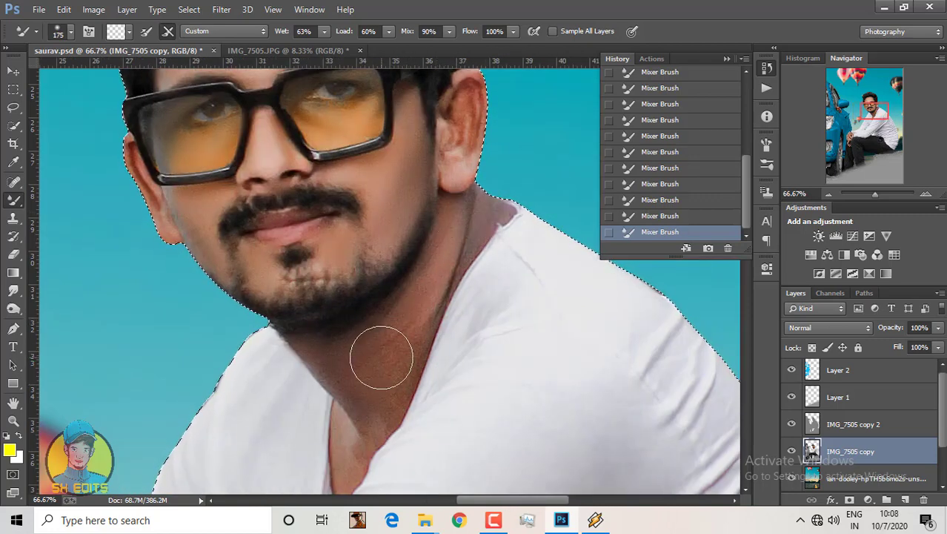
key(bracketleft)
key(bracketleft)
key(bracketleft)
scroll(404, 319, down, 2)
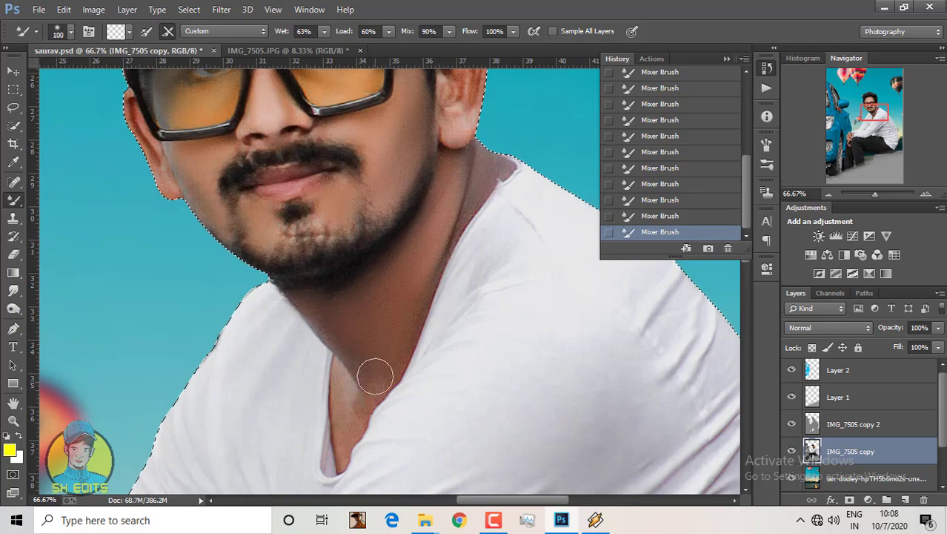
- Refine the face at full zoom with a smaller brush, deselecting first
key(ctrl+d)
scroll(349, 291, up, 3)
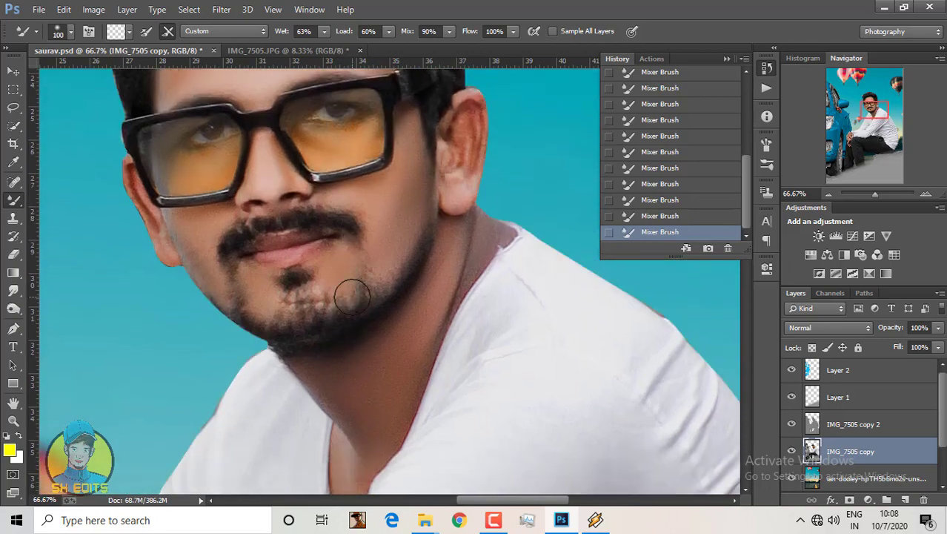
key(ctrl+plus)
key(bracketleft)
key(bracketleft)
key(bracketleft)
key(ctrl+h)
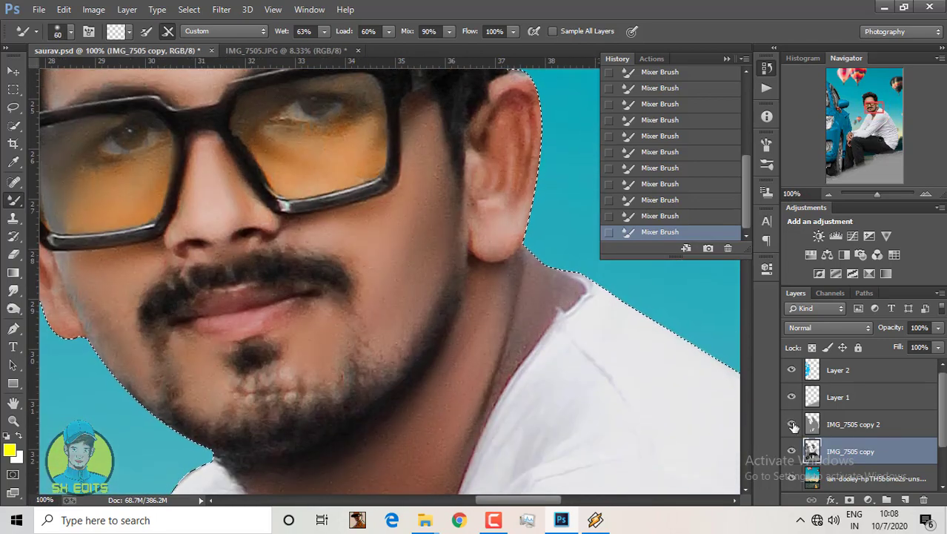
scroll(402, 270, down, 3)
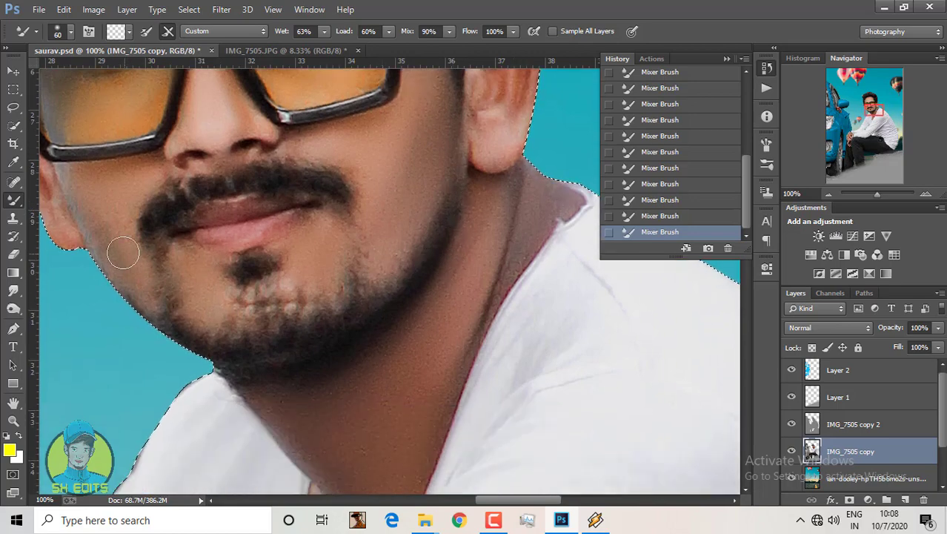
scroll(465, 370, down, 1)
key(ctrl+minus)
key(ctrl+minus)
key(ctrl+minus)
- Blend the arm and hand skin with a slightly smaller brush
key(ctrl+plus)
key(ctrl+plus)
key(bracketright)
key(bracketright)
key(bracketright)
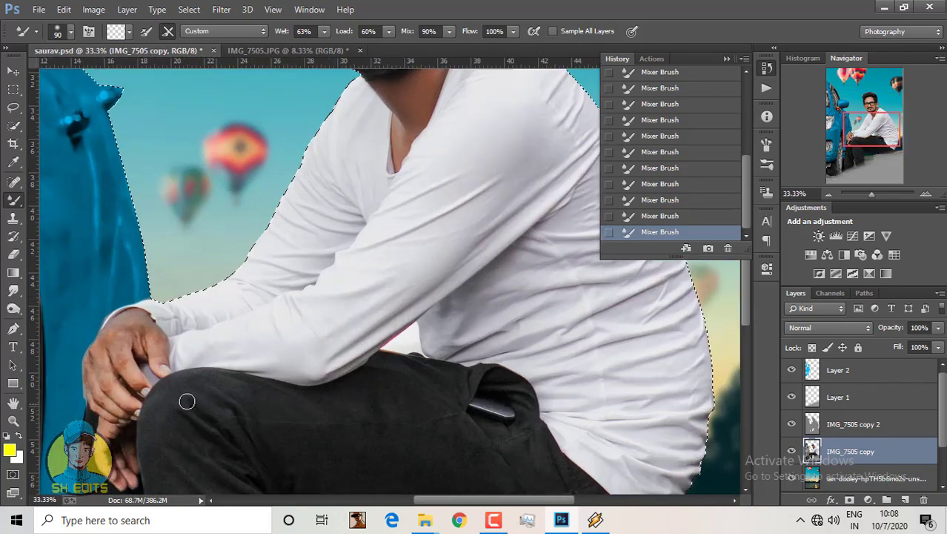
scroll(187, 401, left, 3)
key(bracketright)
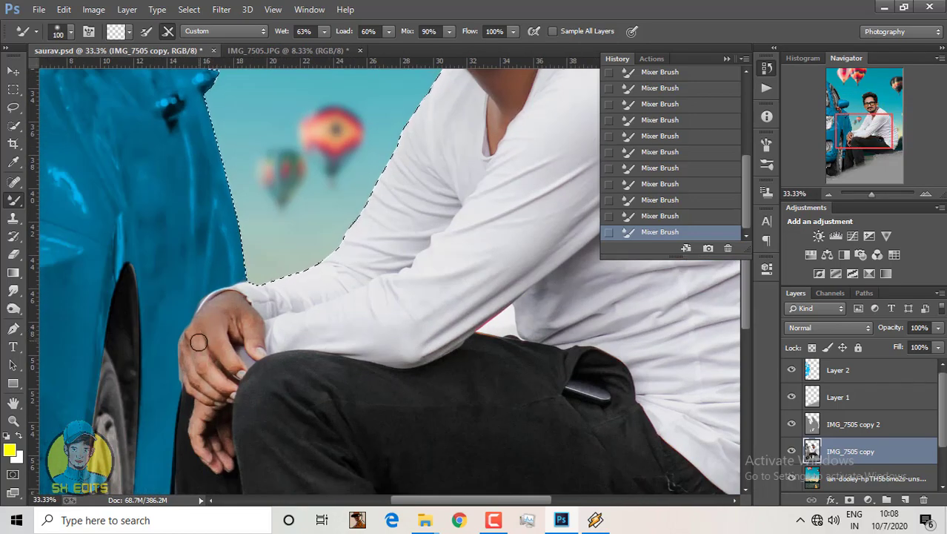
key(bracketleft)
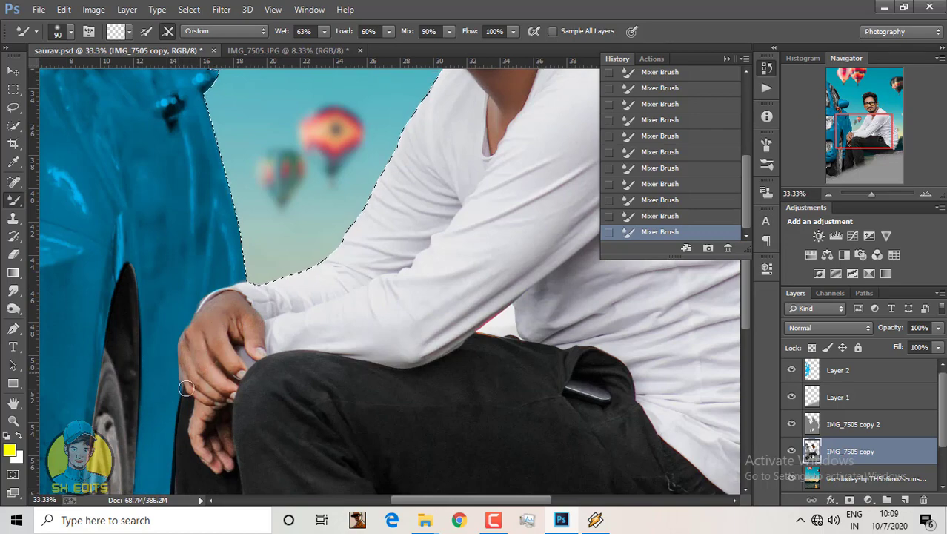
key(bracketleft)
key(bracketleft)
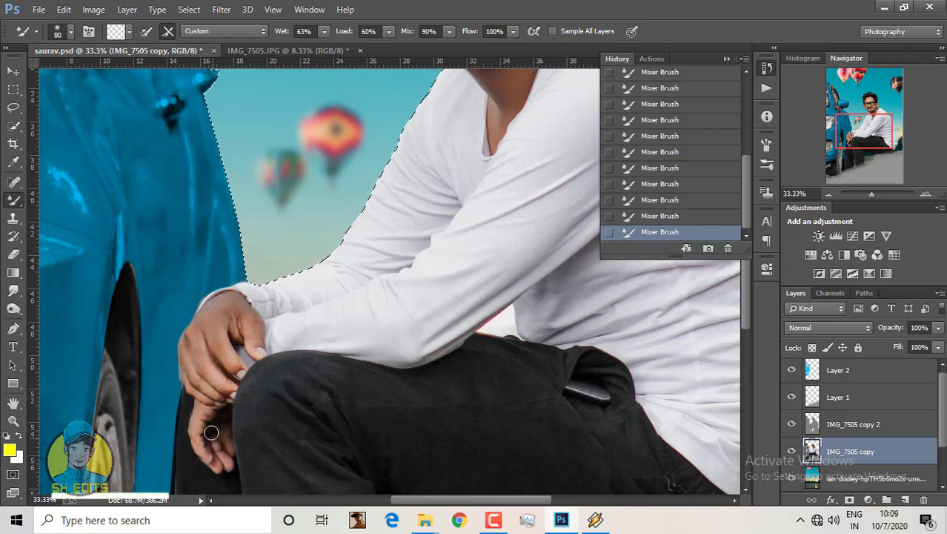
scroll(222, 445, down, 1)
scroll(297, 463, down, 5)
scroll(301, 466, down, 1)
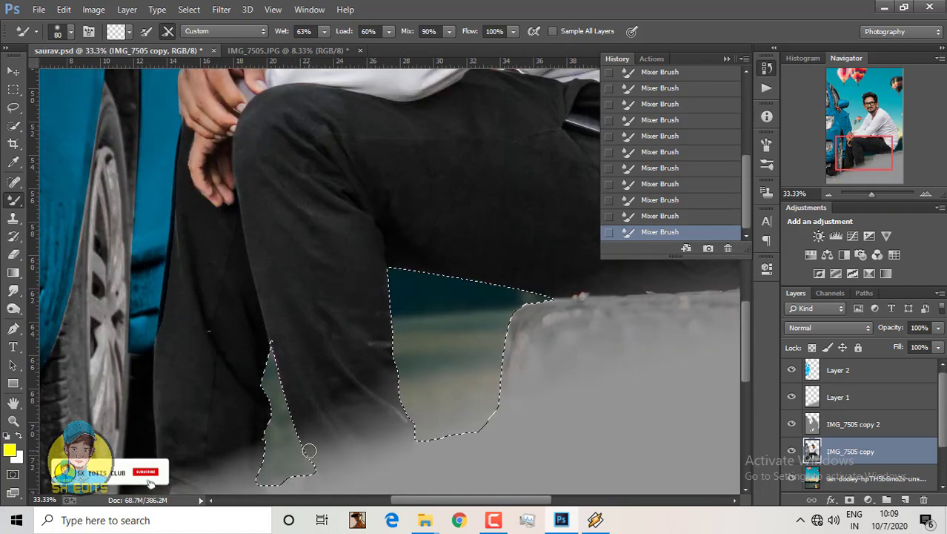
scroll(304, 460, down, 2)
scroll(313, 450, down, 1)
- Deselect and lower the IMG_7505 copy 2 layer's fill to 41%
key(l)
key(ctrl+d)
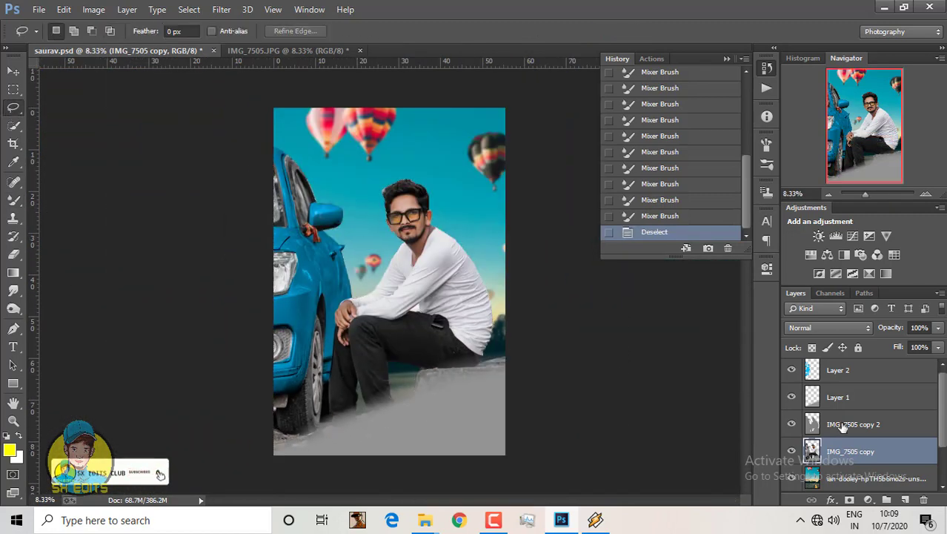
click(875, 424)
drag(904, 365, 898, 363)
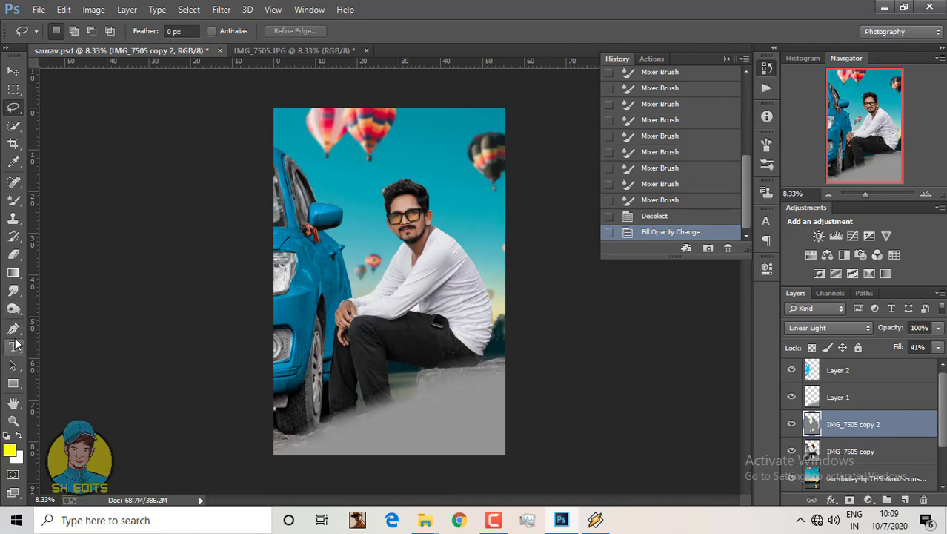
- Set up the Dodge Tool on Midtones at 17% exposure with a large soft brush
click(14, 308)
click(74, 302)
scroll(412, 290, up, 1)
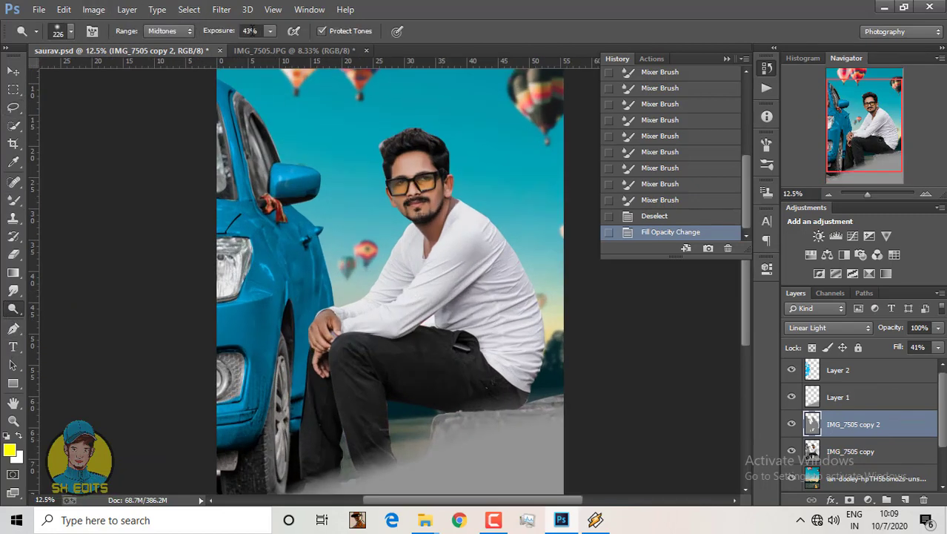
click(250, 48)
text(17)
click(169, 30)
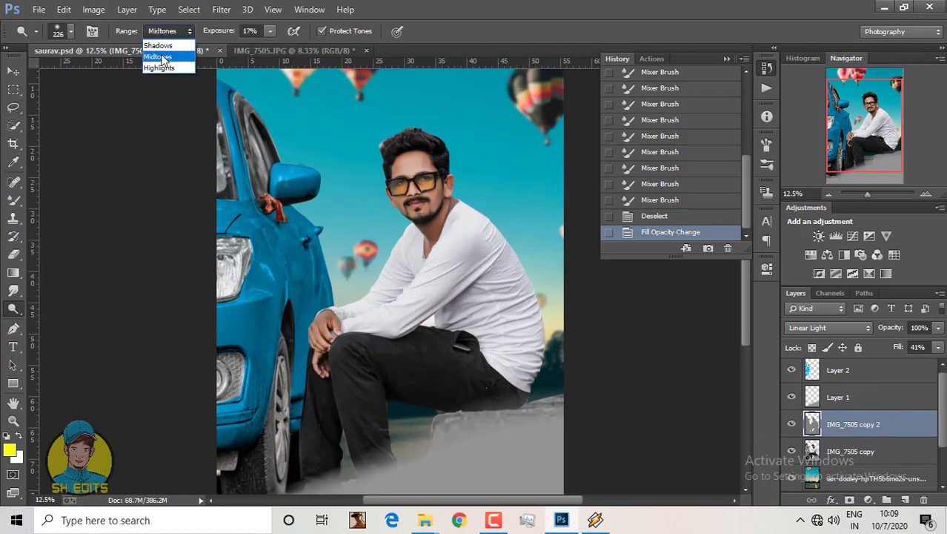
click(164, 58)
right_click(537, 337)
click(388, 318)
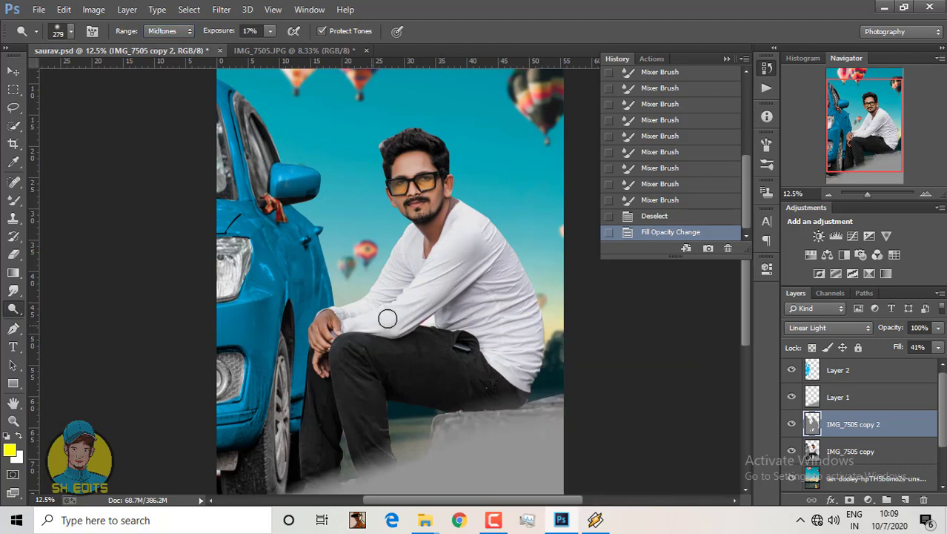
- Dodge the white shirt and left arm to brighten them
drag(343, 338, 399, 264)
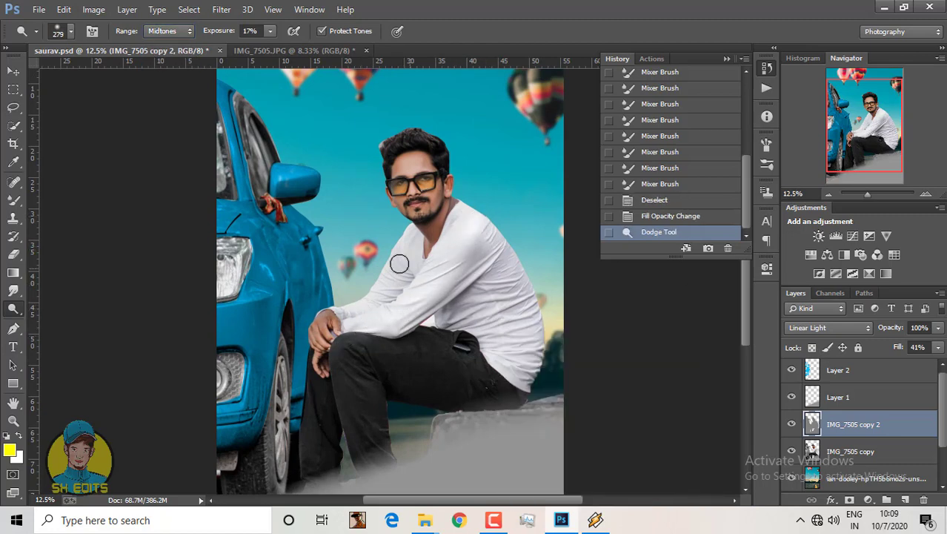
drag(344, 306, 500, 291)
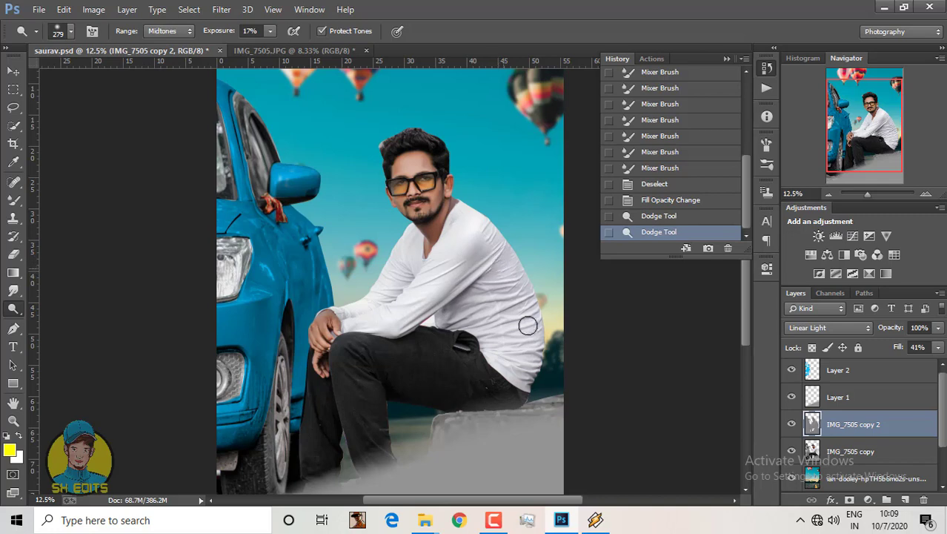
drag(527, 324, 522, 379)
drag(472, 309, 484, 343)
- Raise dodge exposure to 29% and lighten the trouser legs, shirt front and right sleeve
click(270, 31)
drag(271, 47, 279, 45)
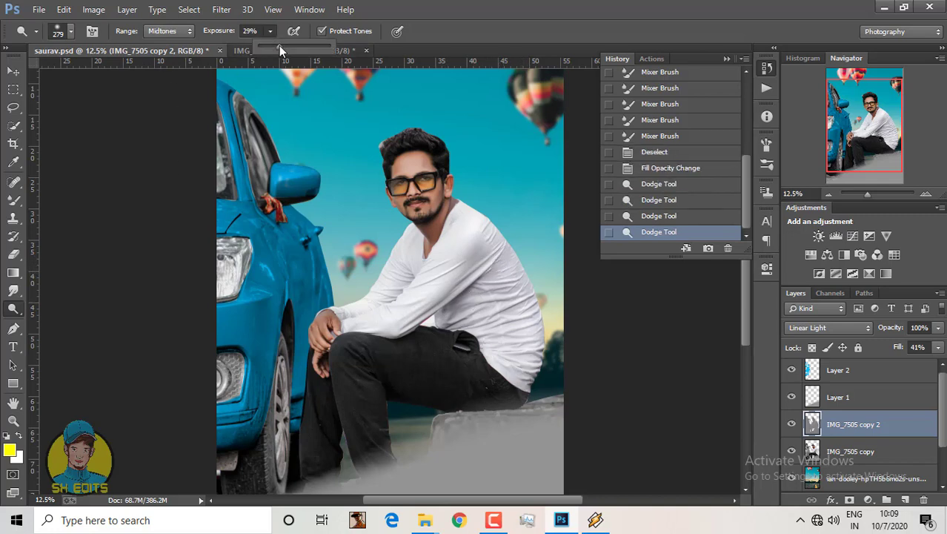
drag(342, 347, 359, 466)
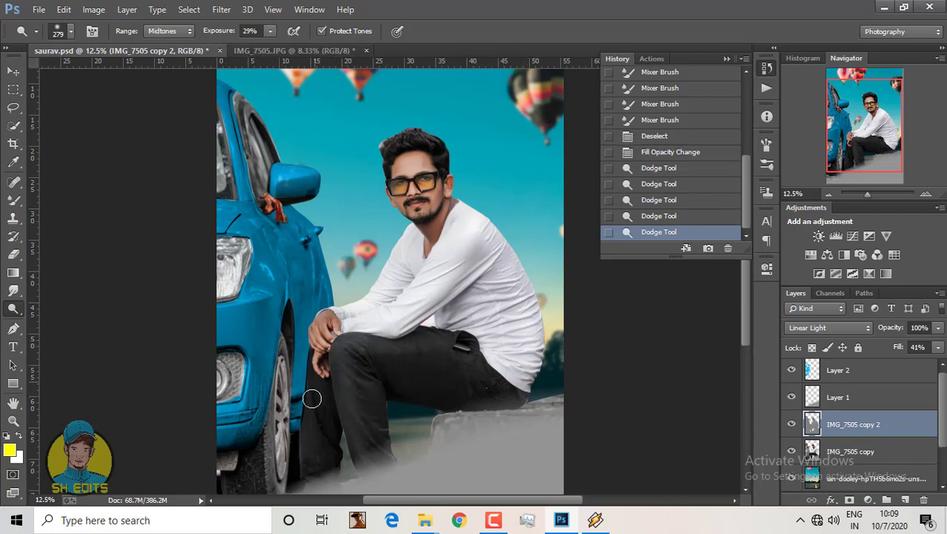
drag(317, 399, 326, 458)
drag(460, 247, 372, 324)
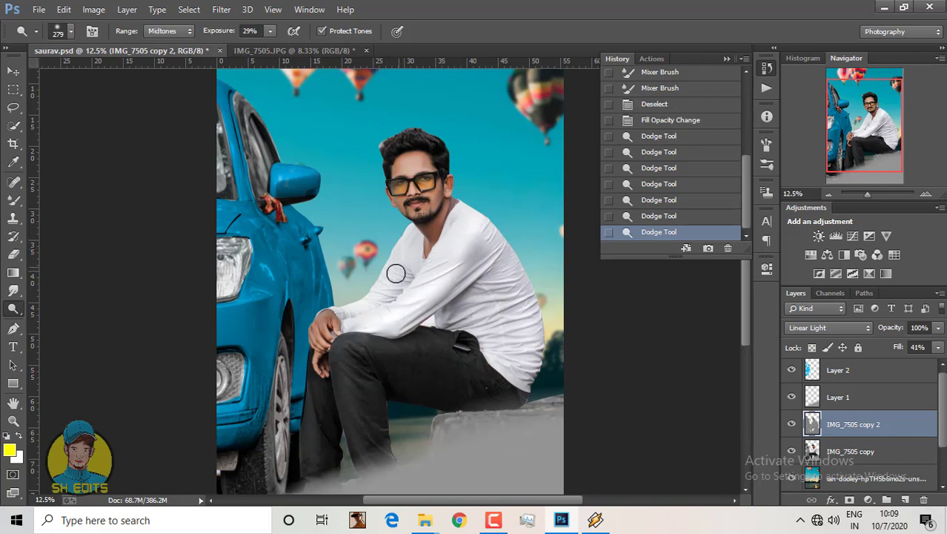
drag(396, 270, 367, 304)
mouse_move(503, 255)
mouse_down()
mouse_move(526, 405)
mouse_move(527, 360)
mouse_up()
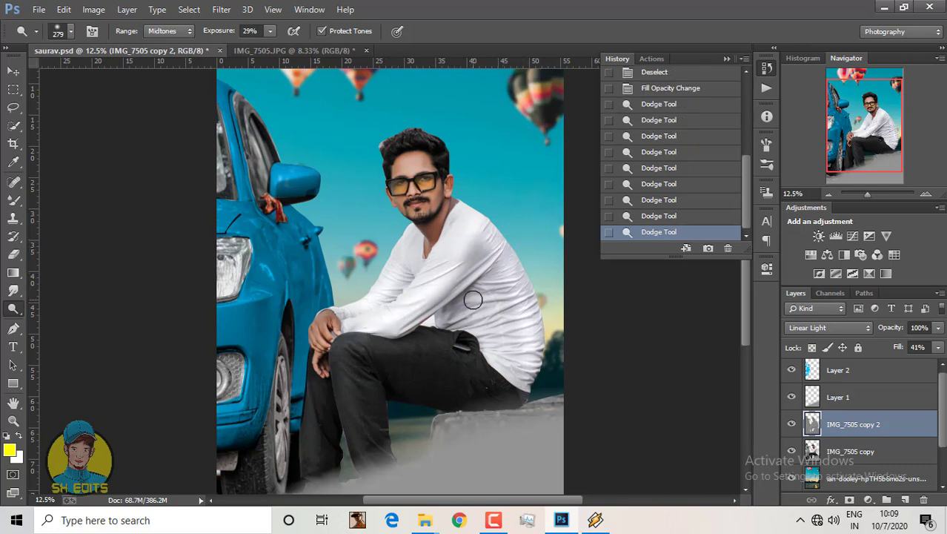
drag(473, 300, 501, 354)
- Resize the dodge brush, undo a stray stroke, and brighten the man's hand
scroll(445, 311, up, 1)
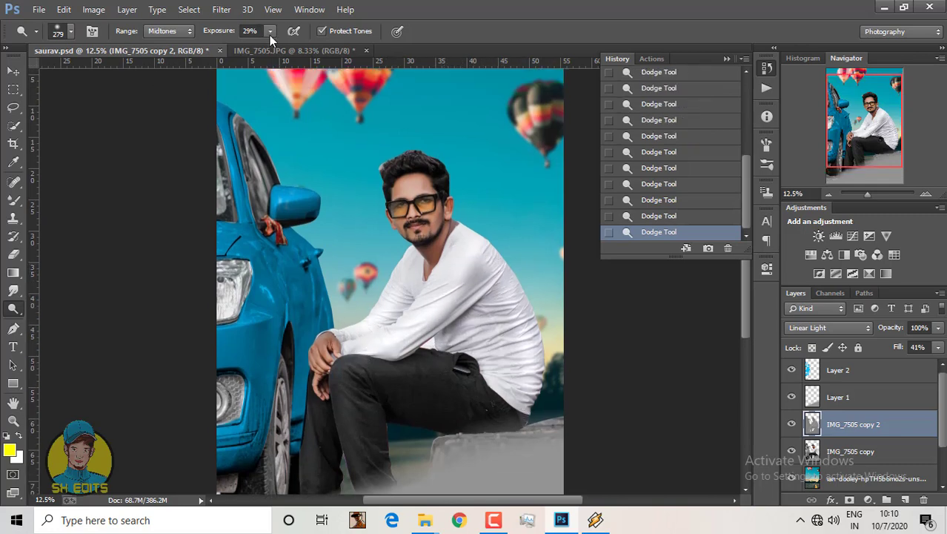
scroll(425, 235, up, 2)
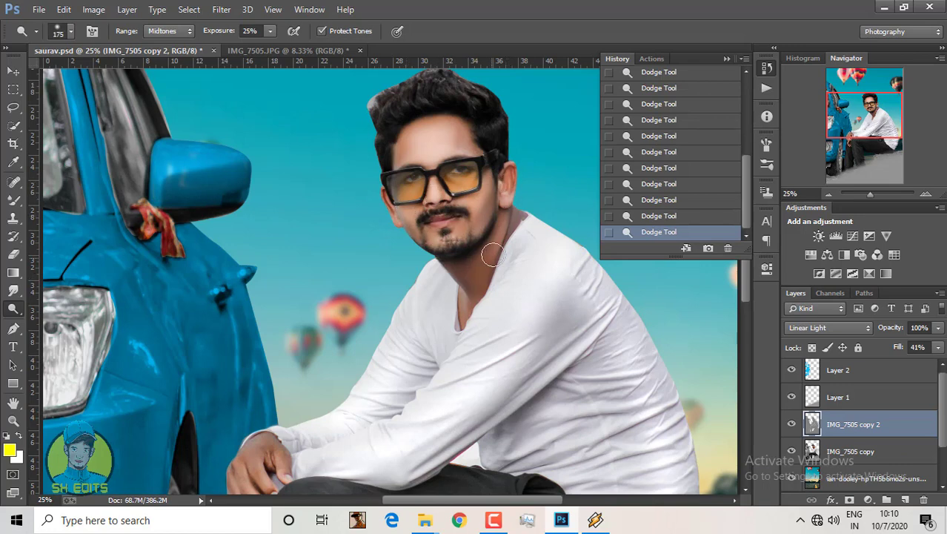
key(bracketright)
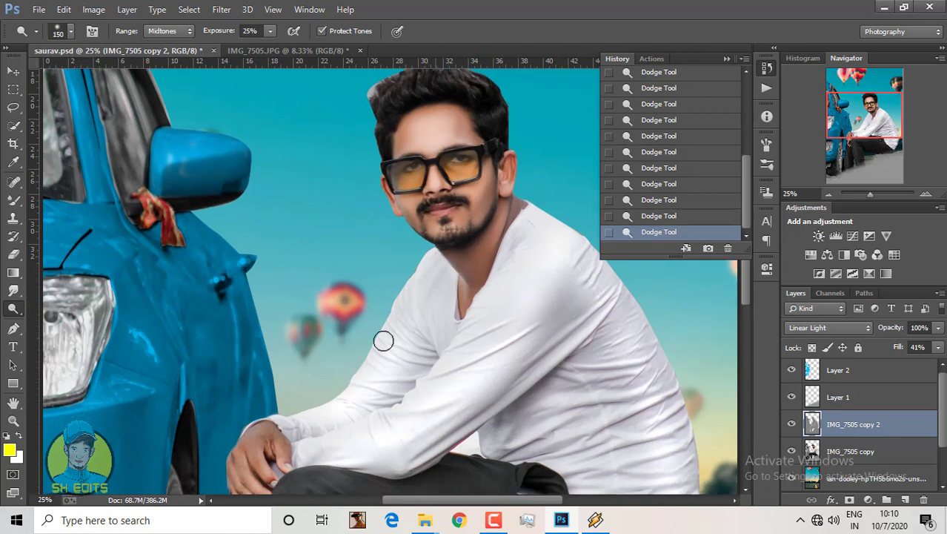
scroll(383, 338, down, 3)
key(bracketright)
drag(247, 338, 245, 385)
key(ctrl+z)
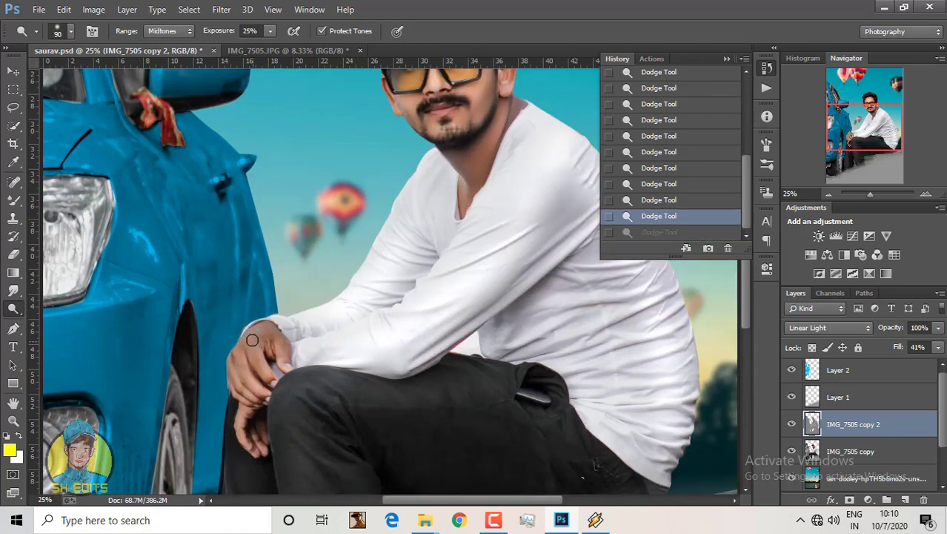
key(bracketleft)
drag(252, 340, 235, 362)
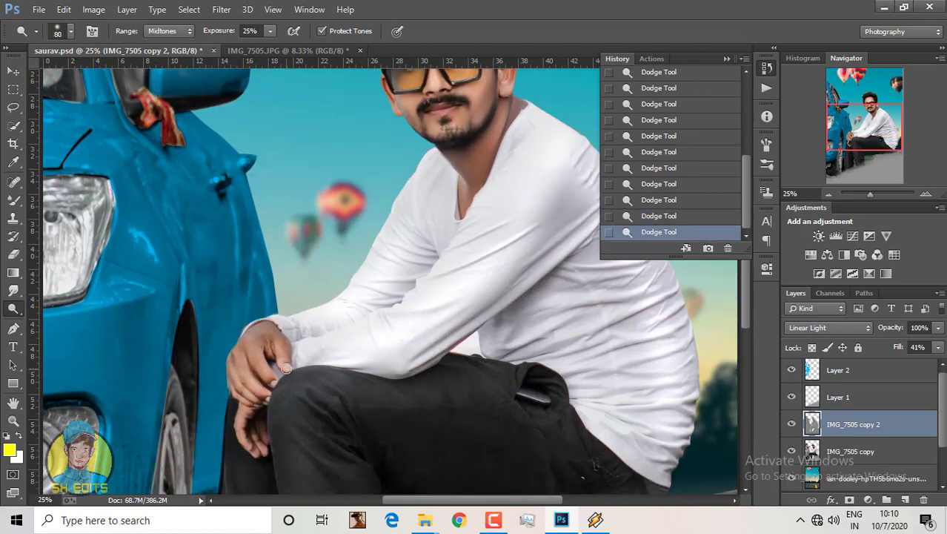
- Zoom out and lighten the dark trousers with a much larger dodge brush
scroll(286, 368, down, 3)
scroll(337, 371, down, 5)
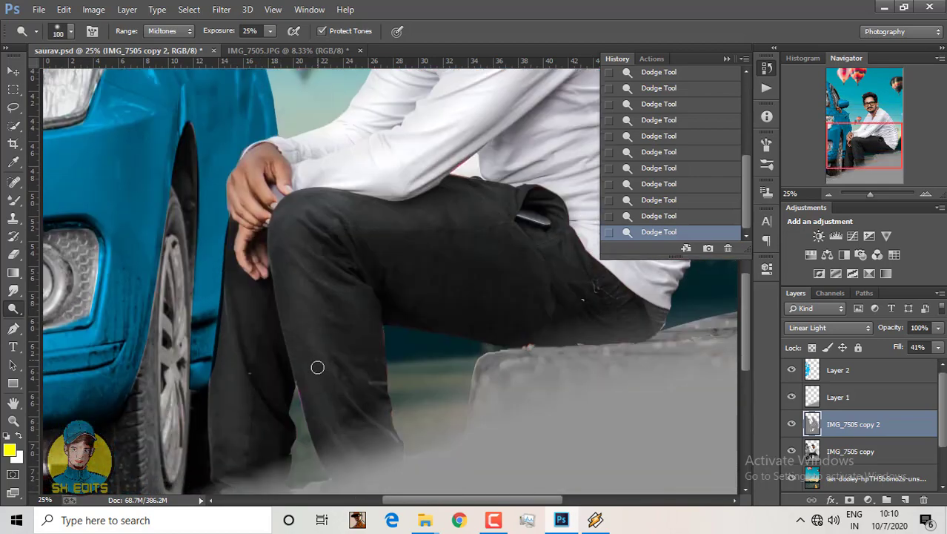
scroll(318, 367, down, 2)
key(bracketright)
key(bracketright)
key(bracketright)
scroll(228, 457, up, 3)
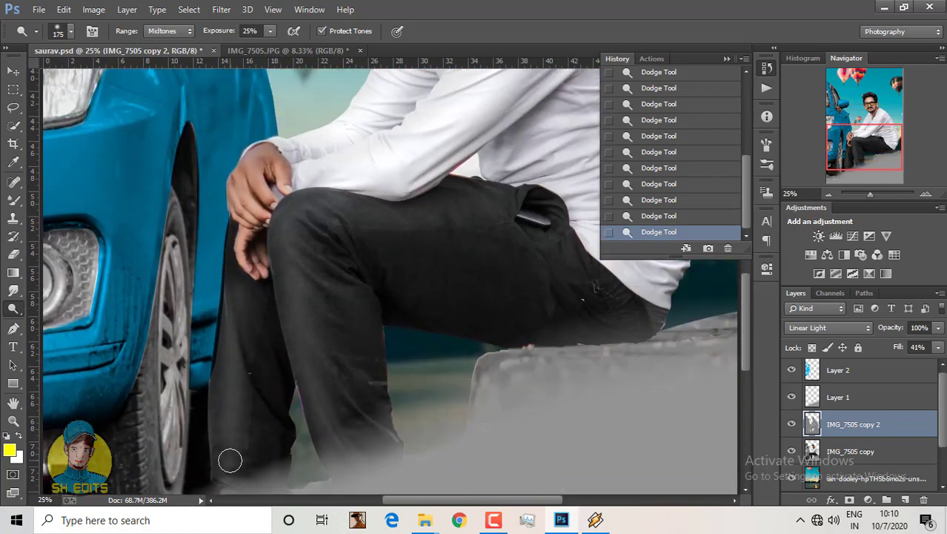
scroll(228, 457, up, 3)
key(ctrl+minus)
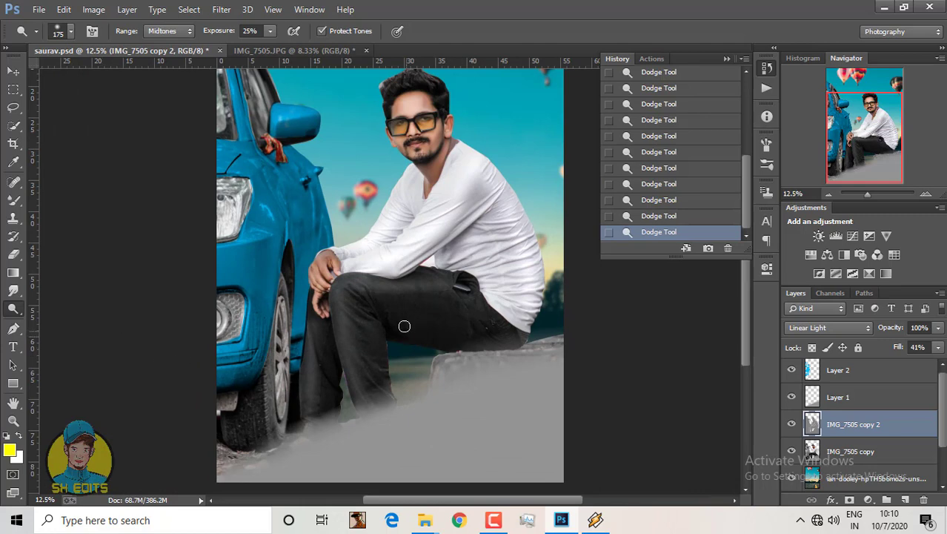
drag(404, 326, 503, 328)
key(bracketright)
key(bracketright)
key(bracketright)
drag(412, 333, 493, 349)
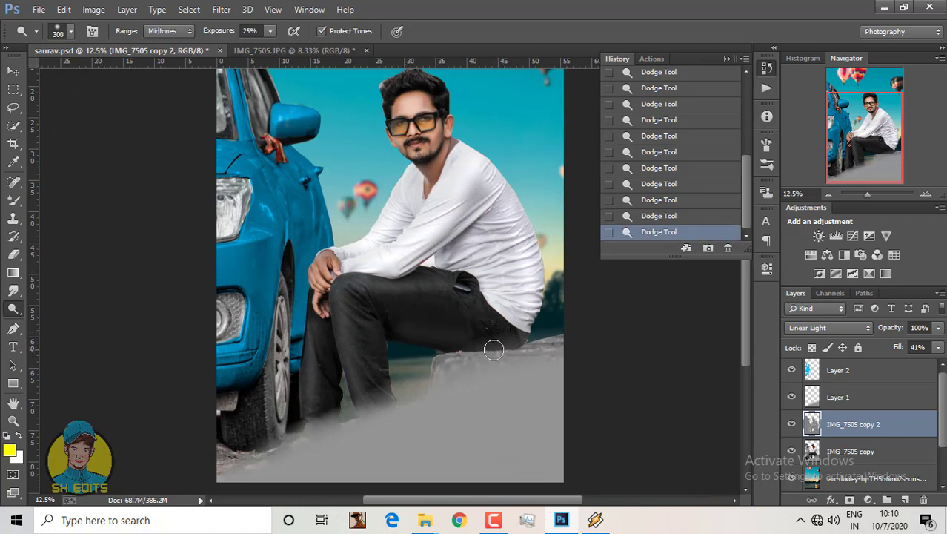
- Switch to the Burn Tool at 11% exposure with brush size 300
right_click(13, 308)
click(78, 321)
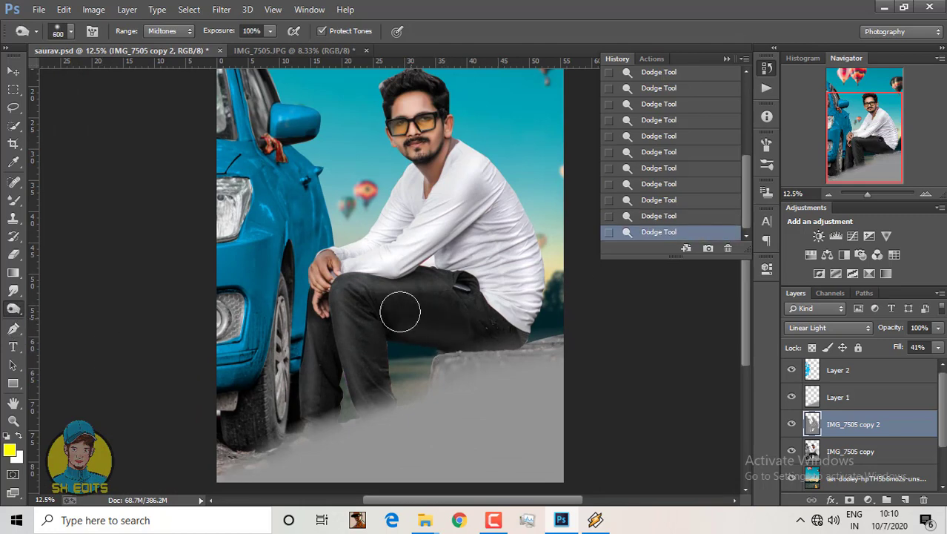
drag(208, 49, 206, 49)
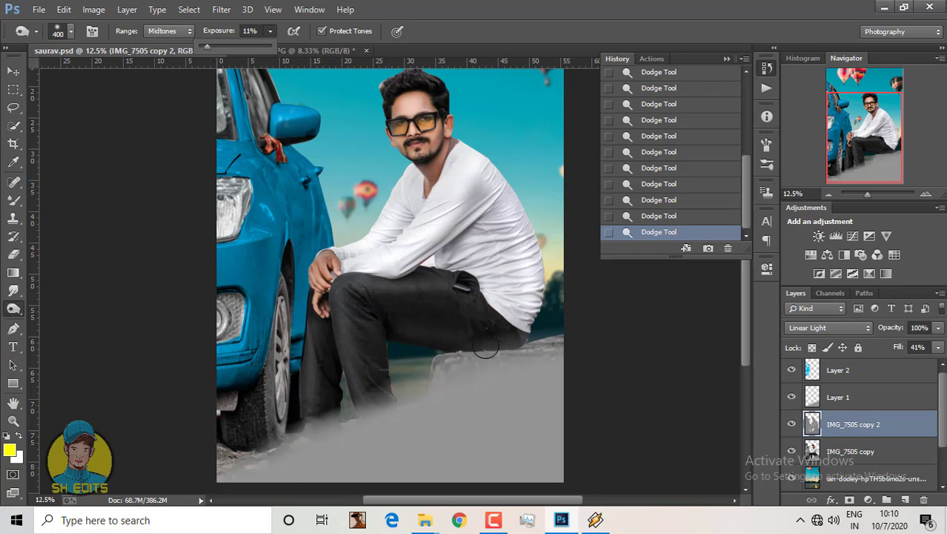
key(bracketleft)
- Burn the shadow areas on the shirt and trousers
click(493, 305)
click(492, 219)
click(520, 324)
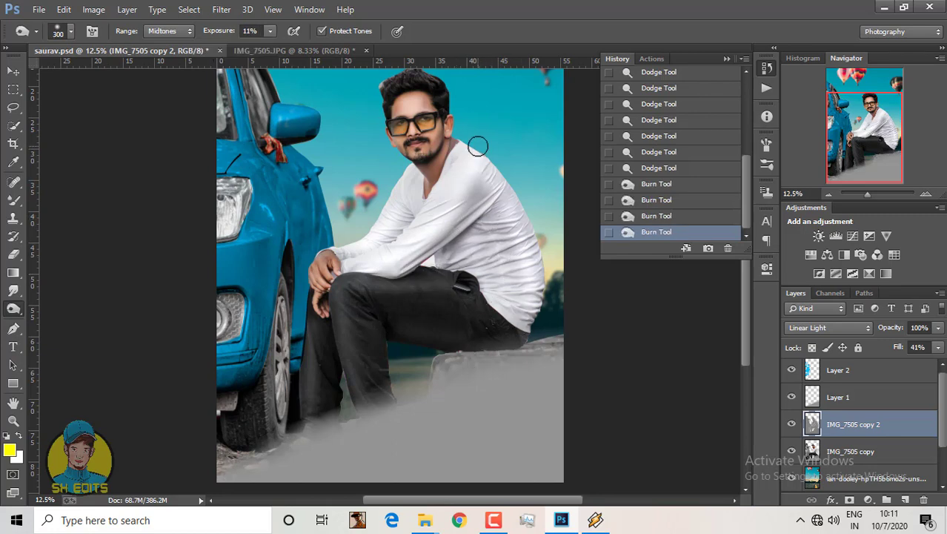
click(384, 312)
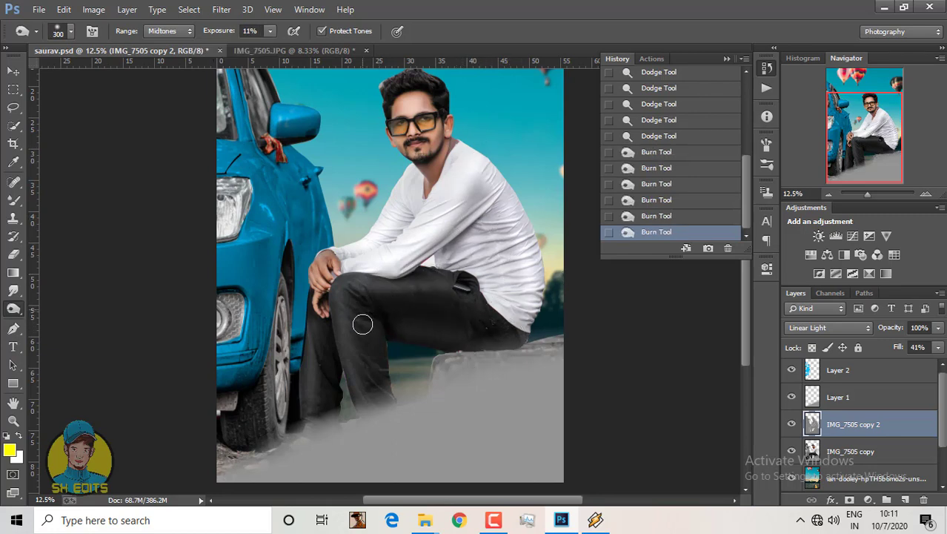
click(320, 380)
scroll(335, 364, up, 1)
scroll(334, 333, up, 1)
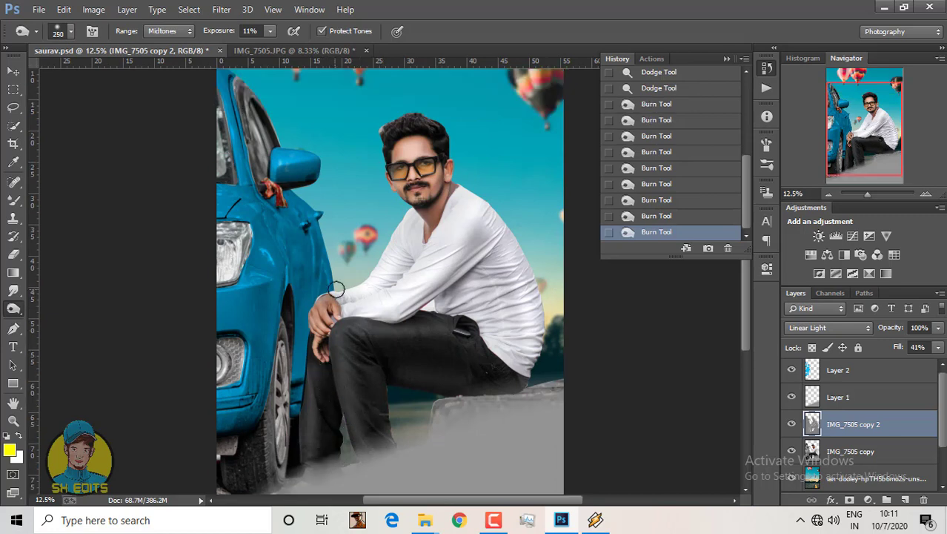
scroll(414, 271, up, 1)
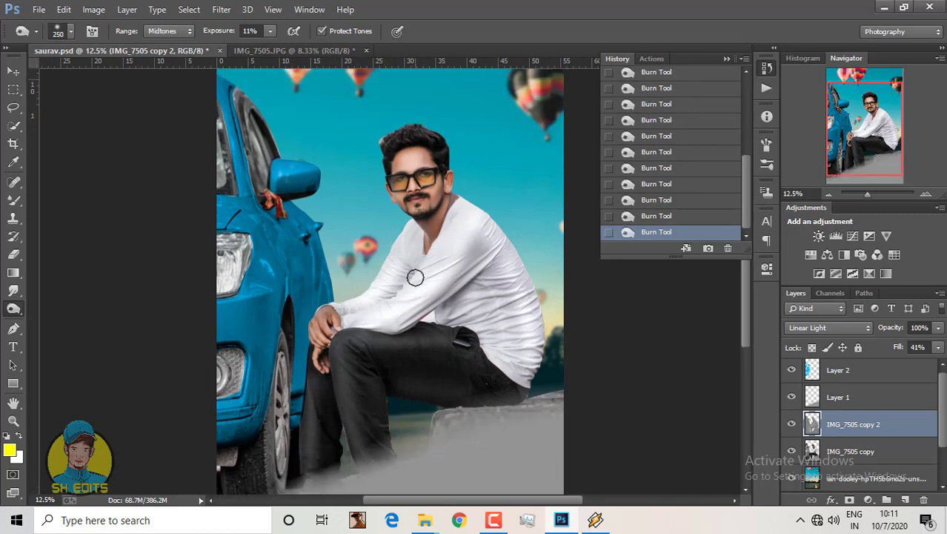
scroll(393, 222, up, 1)
scroll(385, 211, up, 1)
alt+scroll(386, 213, down, 1)
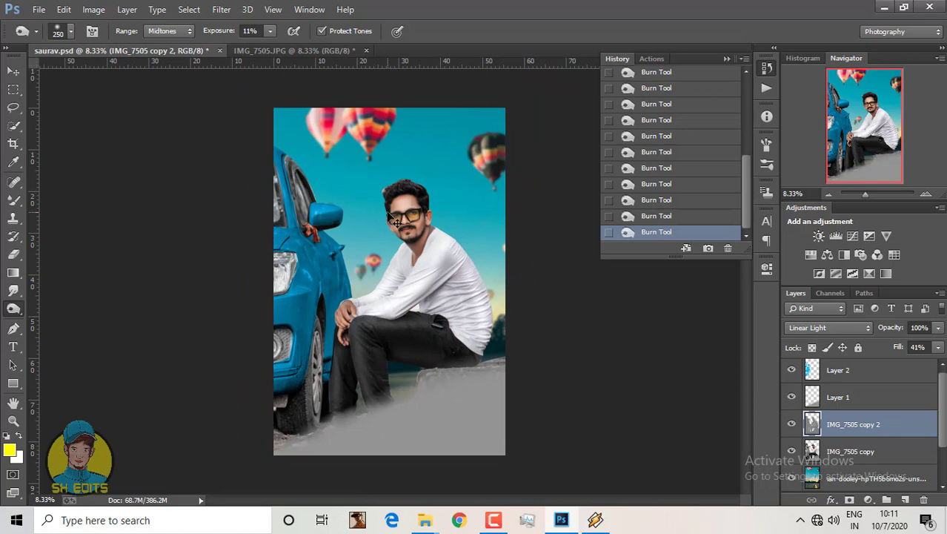
- Hide the layer to compare the image before and after toning
click(793, 424)
click(792, 424)
alt+scroll(403, 193, up, 3)
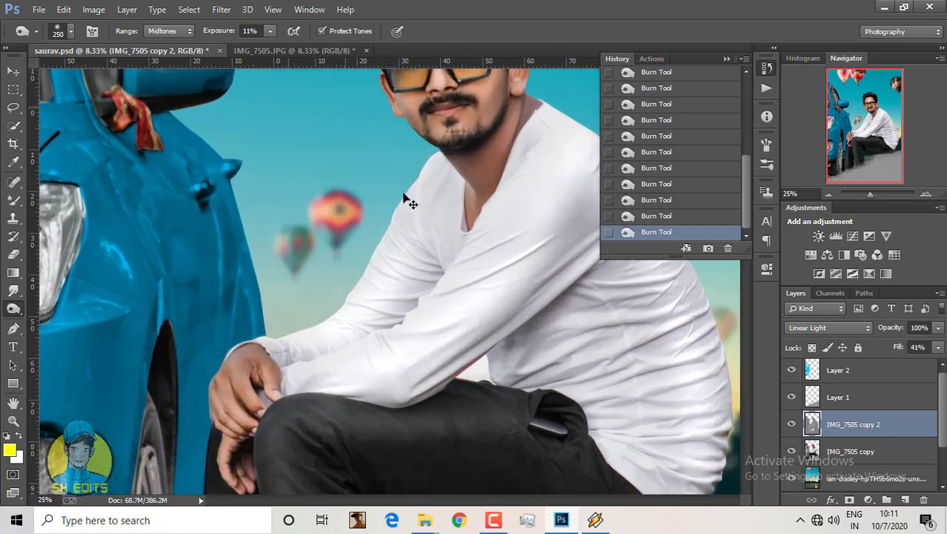
alt+scroll(401, 201, up, 2)
scroll(364, 364, up, 2)
scroll(358, 296, up, 2)
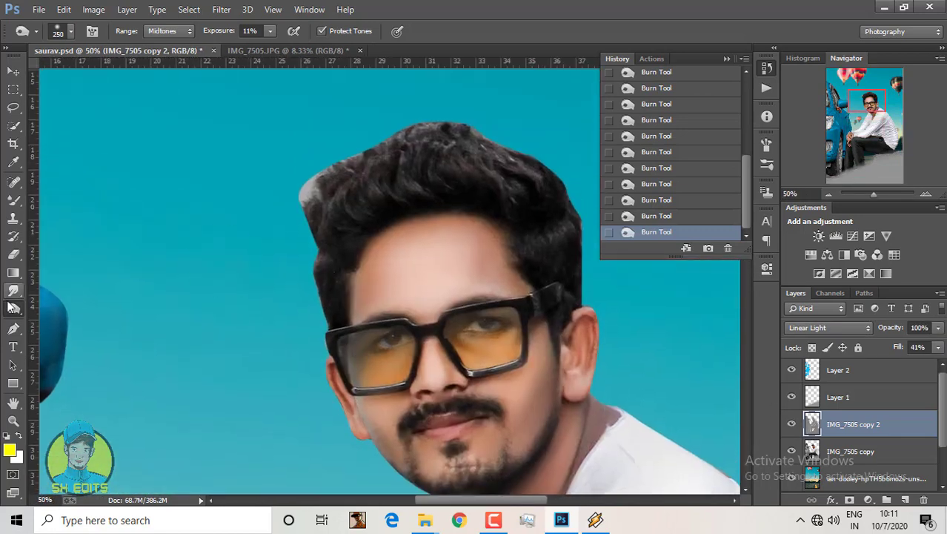
- Turn a pen path around the grey tuft into a selection and delete it from both man layers
key(p)
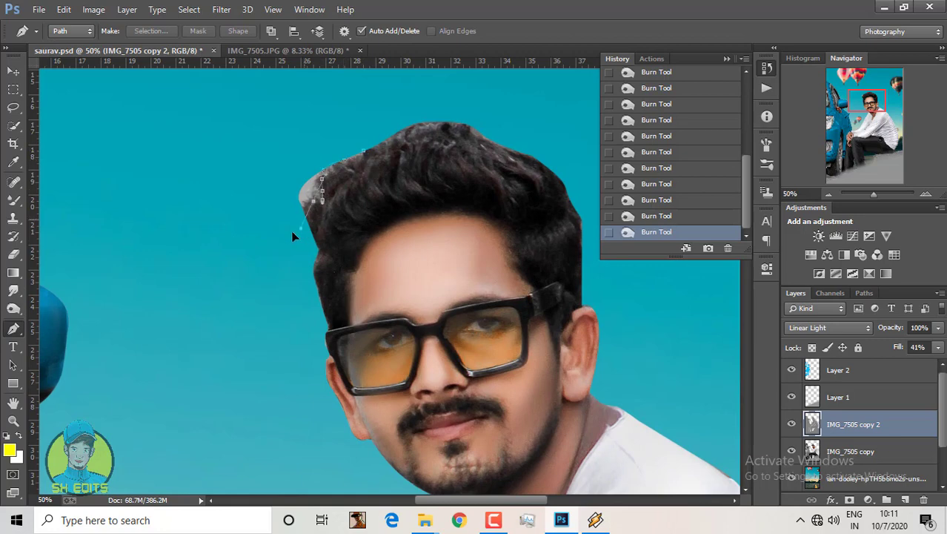
right_click(423, 155)
click(481, 214)
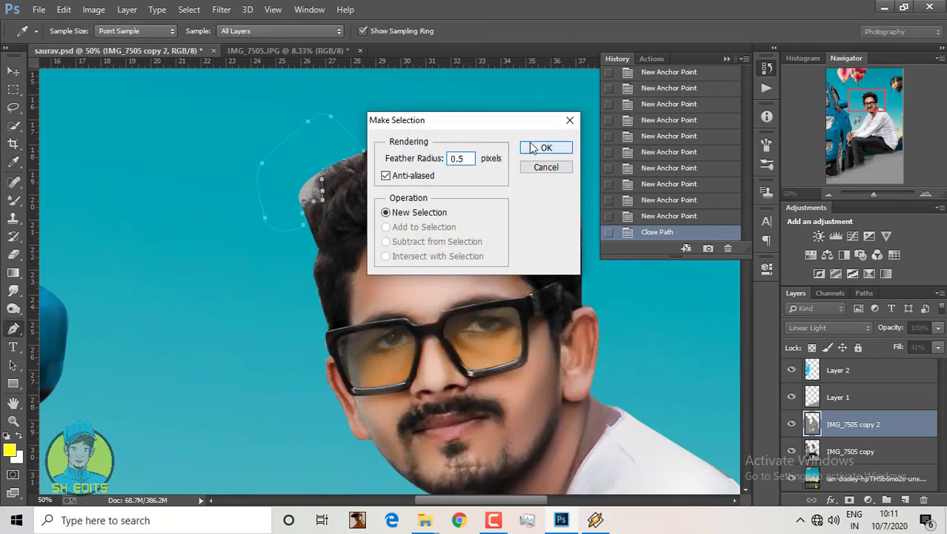
click(545, 146)
click(852, 451)
key(Delete)
key(alt+bracketright)
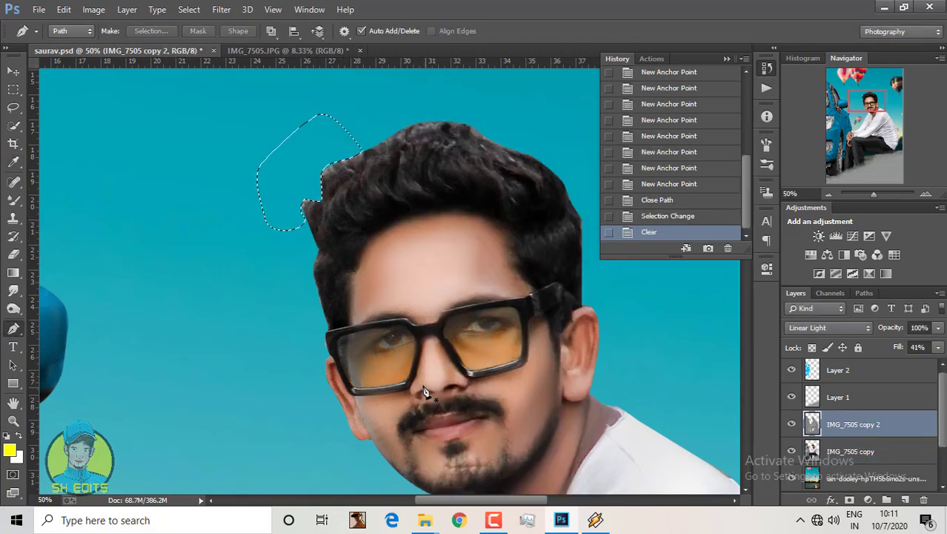
key(Delete)
key(ctrl+d)
- Merge the two man layers into one
key(l)
scroll(248, 261, down, 3)
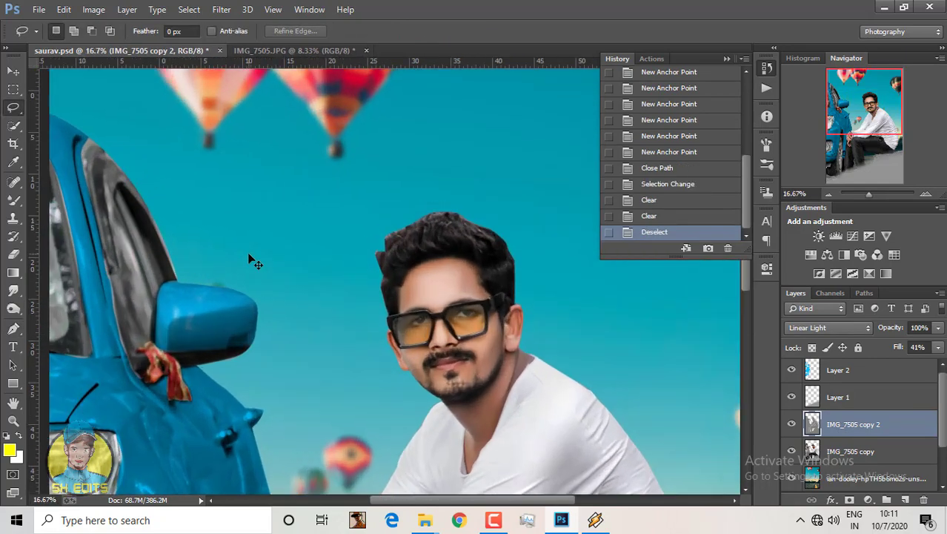
right_click(868, 454)
click(694, 343)
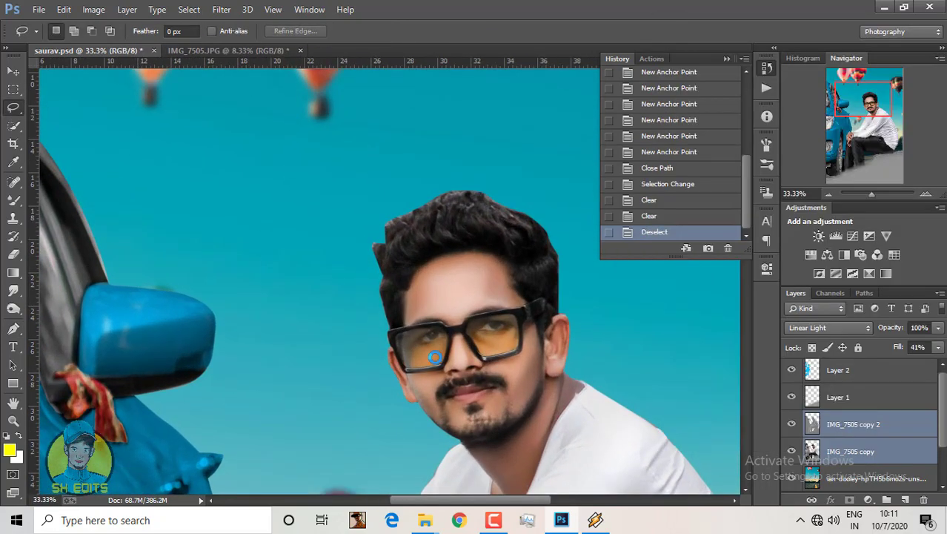
- Quick-select the hair, excluding the face, and copy it to new Layer 3
key(w)
click(401, 239)
drag(401, 239, 520, 227)
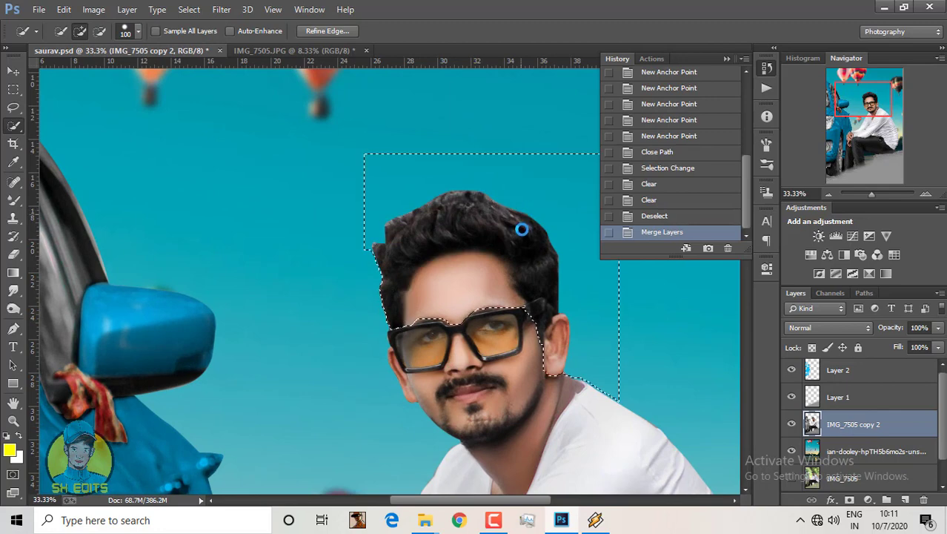
mouse_move(533, 341)
mouse_down()
mouse_move(430, 294)
mouse_move(484, 292)
mouse_up()
click(554, 348)
click(561, 323)
right_click(430, 319)
click(475, 334)
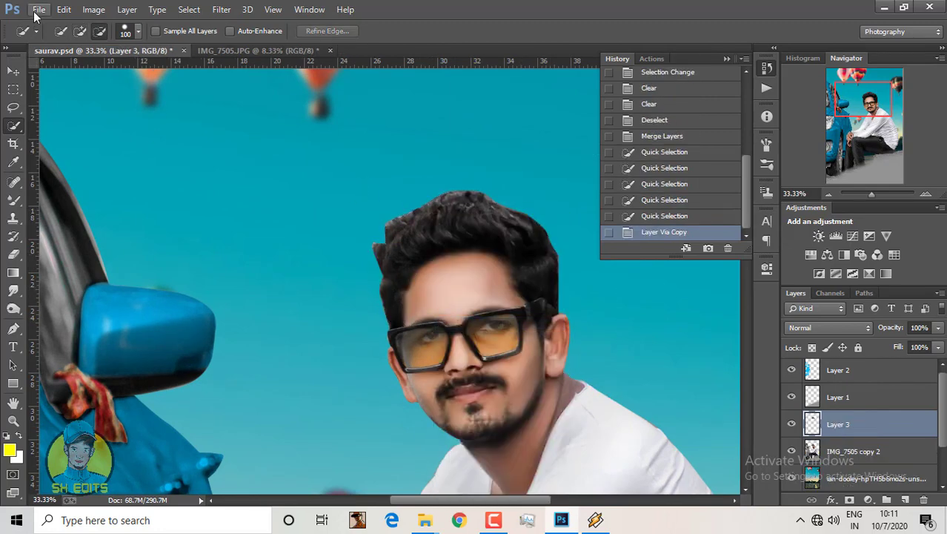
- Save the document as saurav.psd, replacing the existing file
click(39, 9)
click(60, 136)
click(808, 465)
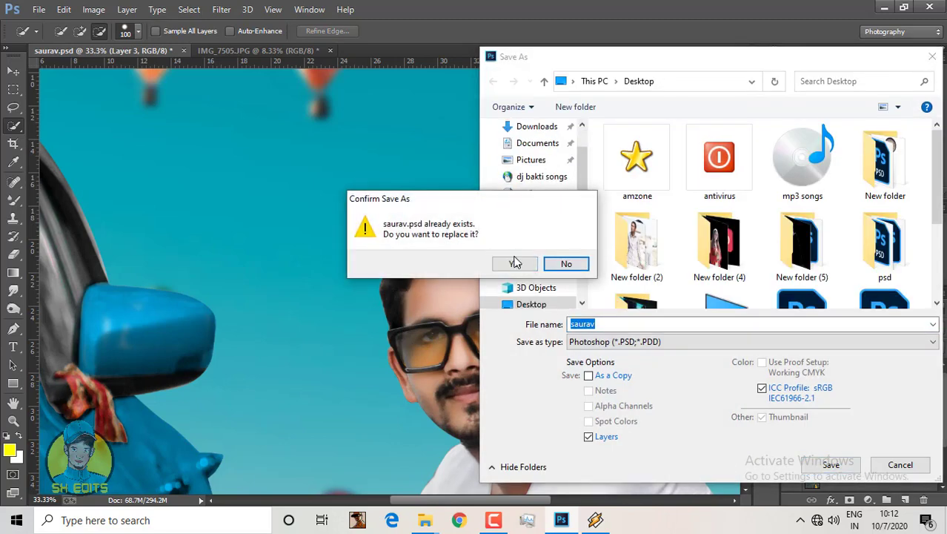
click(518, 260)
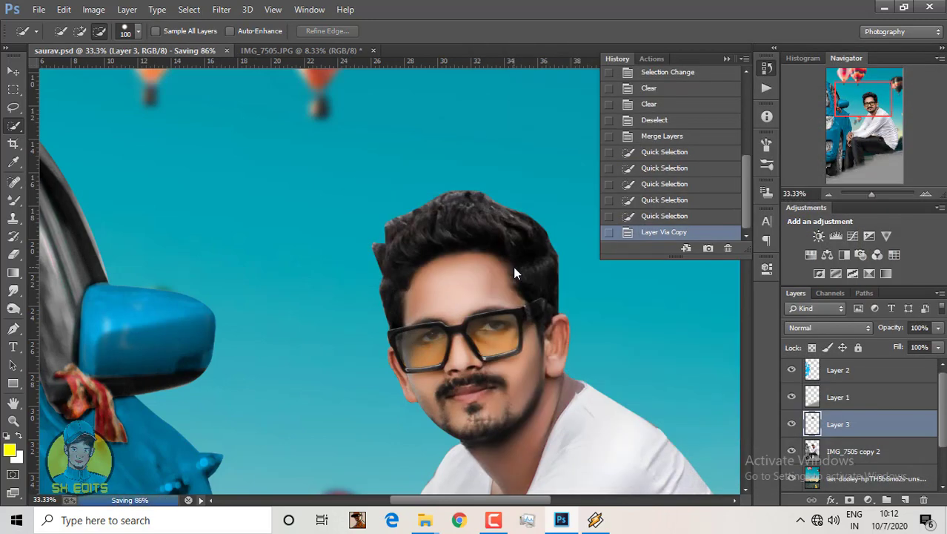
- Select the Smudge Tool and bring up its brush presets
click(13, 291)
right_click(522, 324)
scroll(616, 445, down, 3)
- Pick the 24 soft brush preset and set smudge strength to 66%
scroll(637, 464, down, 3)
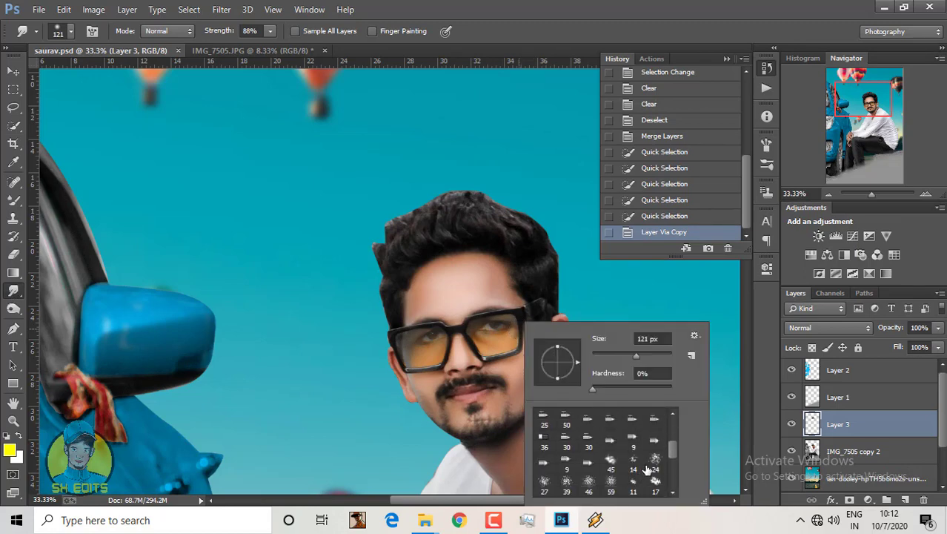
click(651, 465)
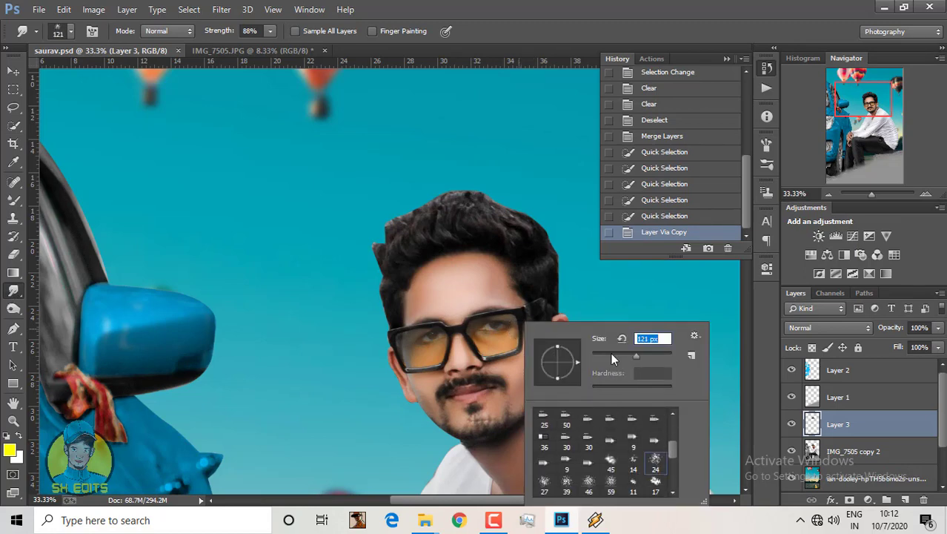
key(Return)
drag(529, 248, 505, 185)
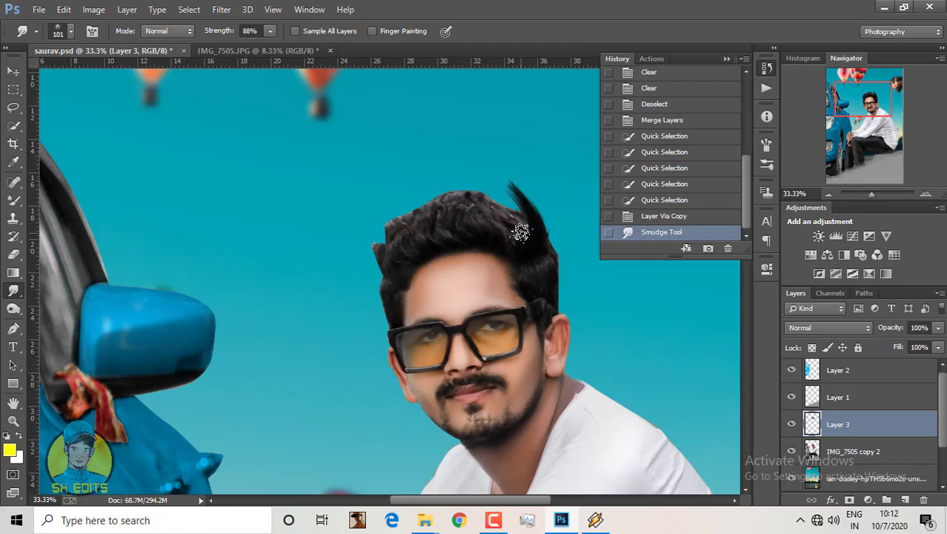
key(ctrl+z)
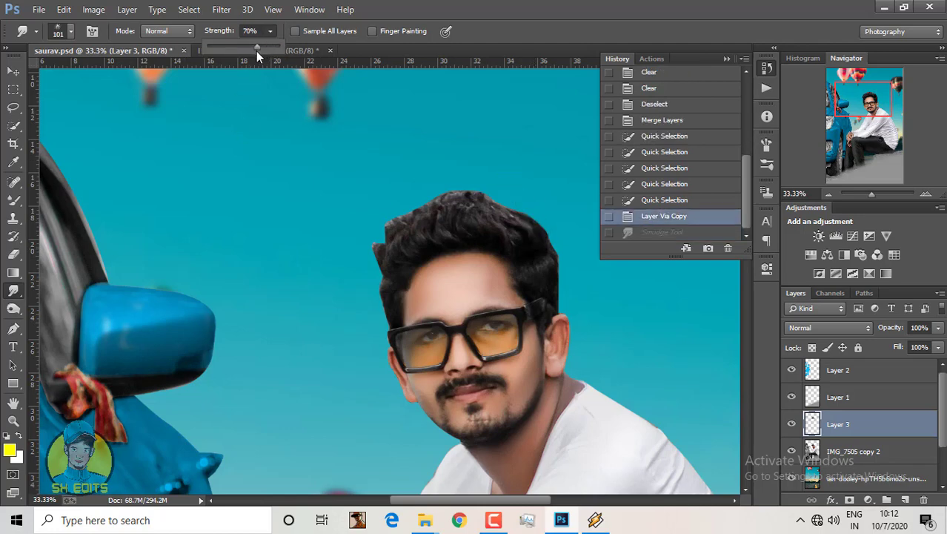
drag(255, 51, 252, 51)
- Smudge the left and top hair strands upward
mouse_move(535, 240)
mouse_down()
mouse_move(483, 213)
mouse_move(495, 211)
mouse_move(461, 201)
mouse_move(440, 207)
mouse_move(431, 191)
mouse_up()
drag(424, 254, 412, 195)
mouse_move(403, 273)
mouse_down()
mouse_move(409, 194)
mouse_move(378, 228)
mouse_move(421, 186)
mouse_up()
mouse_move(413, 255)
mouse_down()
mouse_move(421, 211)
mouse_move(446, 186)
mouse_up()
- With a 125 brush, push the right and top hair into tall spikes, then zoom out
key(bracketright)
drag(539, 237, 508, 186)
drag(545, 232, 498, 171)
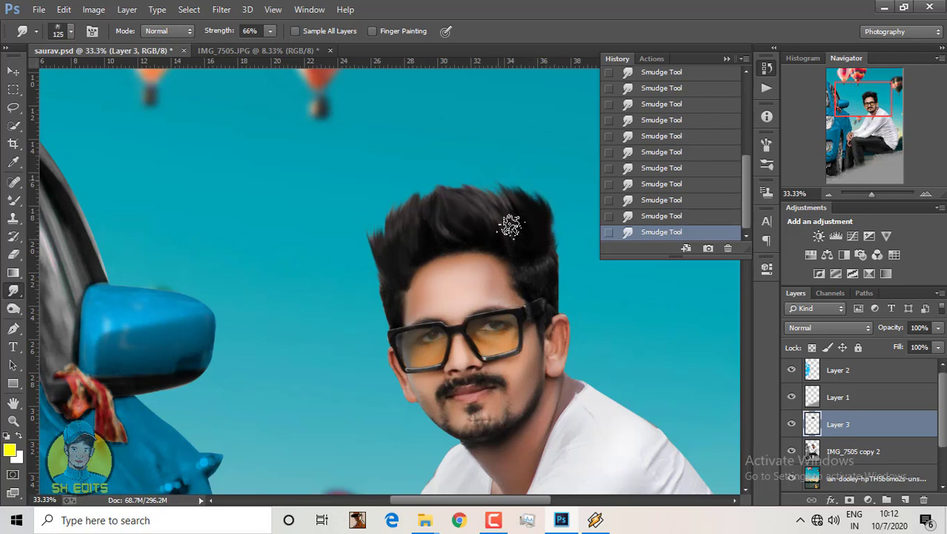
drag(510, 222, 478, 185)
mouse_move(394, 279)
mouse_down()
mouse_move(358, 236)
mouse_move(393, 195)
mouse_up()
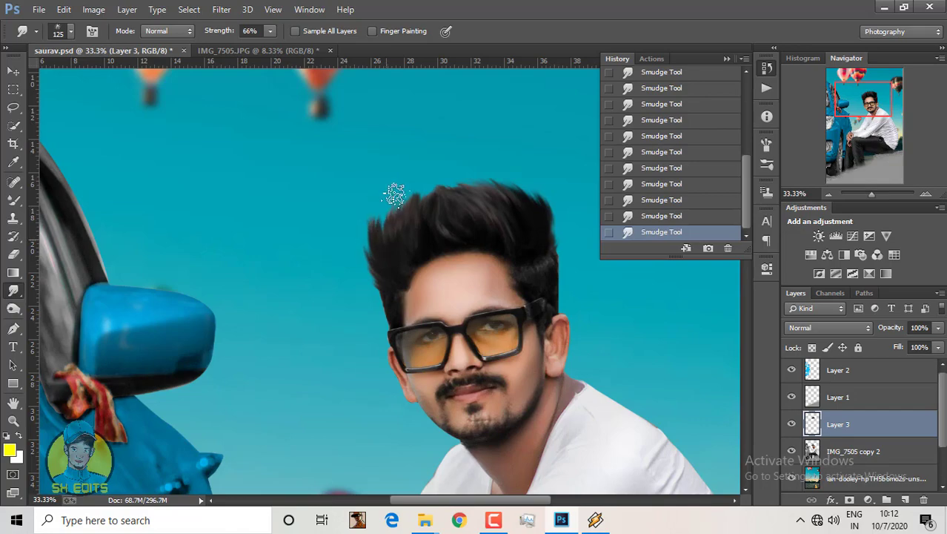
key(ctrl+minus)
key(ctrl+minus)
key(ctrl+minus)
key(ctrl+plus)
key(ctrl+plus)
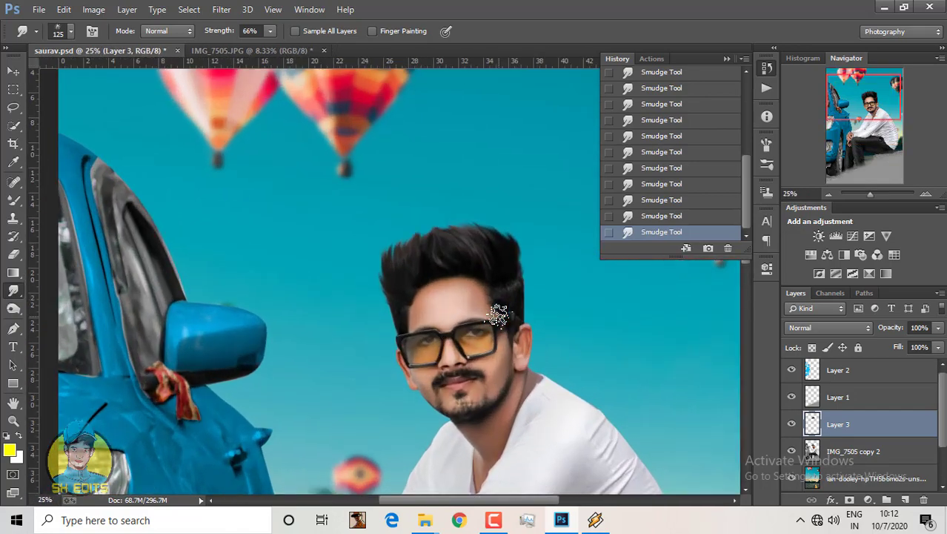
key(ctrl+minus)
key(ctrl+minus)
key(ctrl+minus)
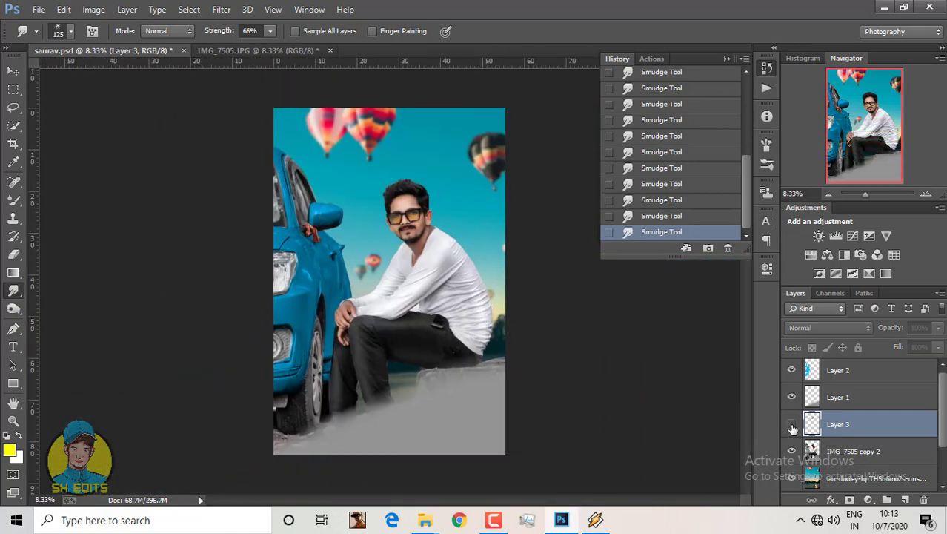
- Apply Camera Raw to the hair with clarity +46 and shadows +26
click(220, 9)
key(Escape)
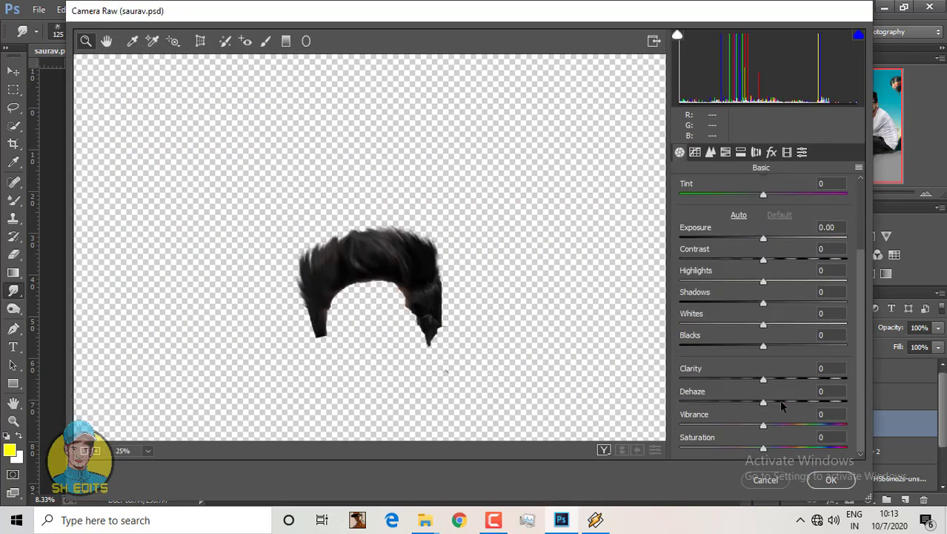
drag(782, 381, 802, 383)
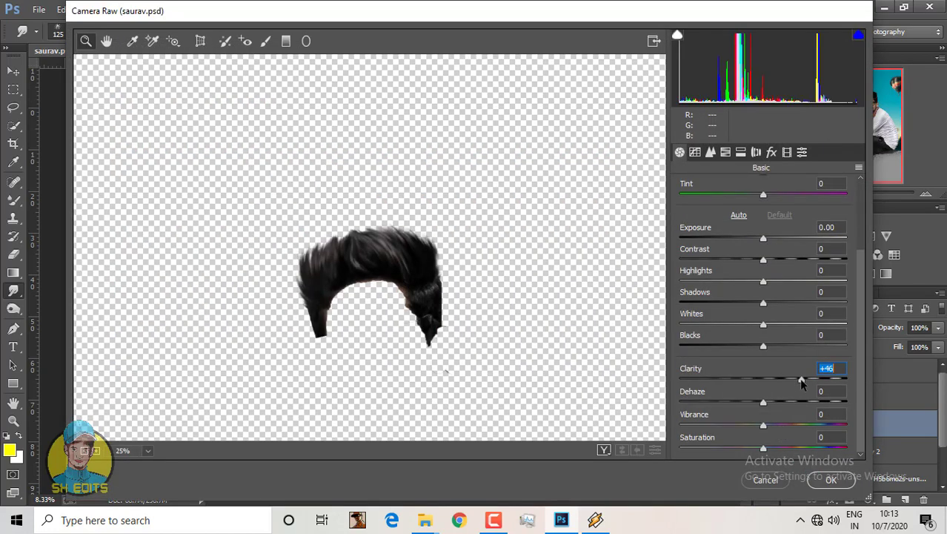
click(784, 302)
click(831, 480)
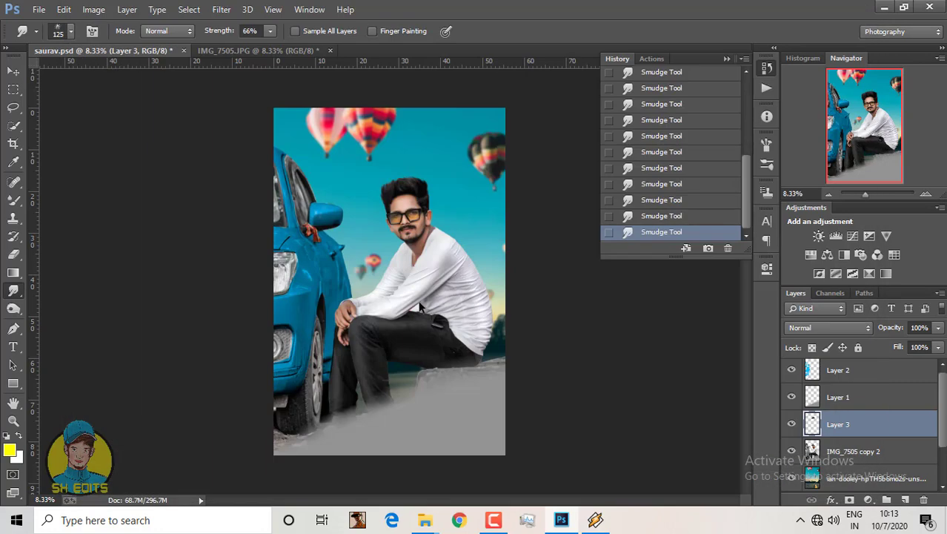
- Switch to the Eraser tool and add IMG_7505 copy 2 to the layer selection
scroll(412, 226, up, 2)
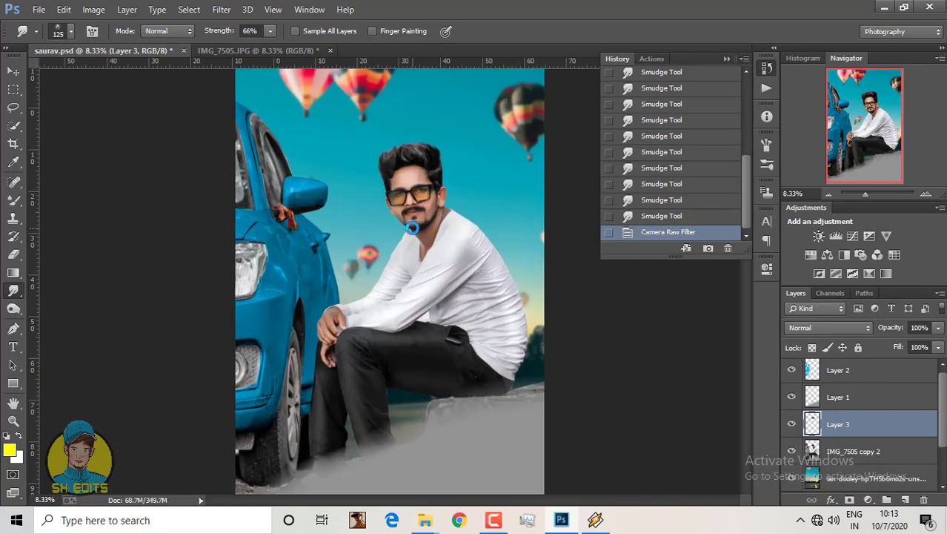
scroll(409, 219, up, 1)
scroll(80, 274, up, 1)
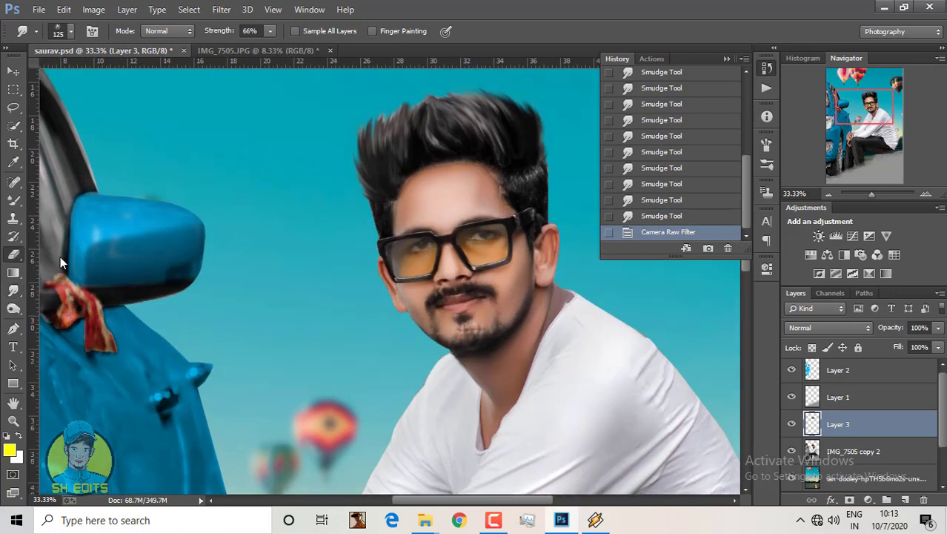
key(e)
right_click(453, 252)
key(Return)
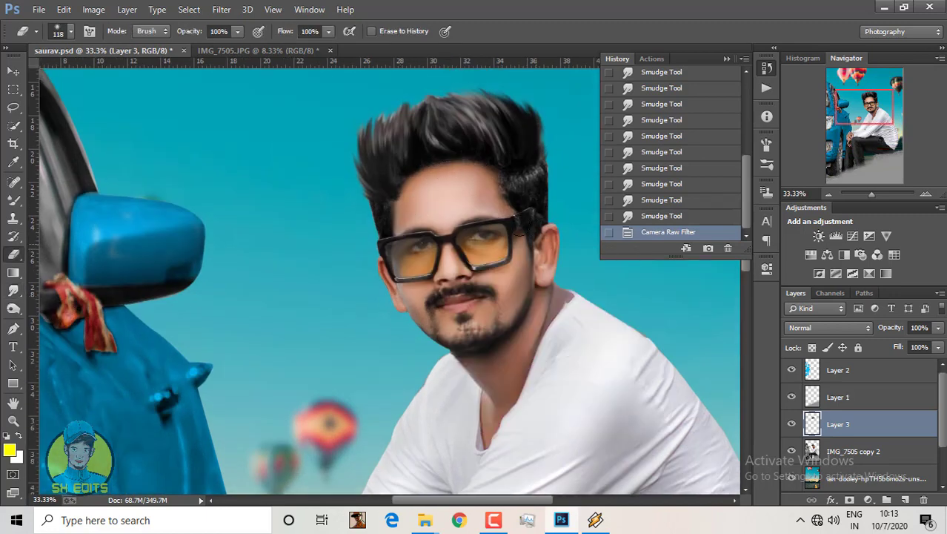
click(428, 256)
click(429, 256)
scroll(429, 256, down, 1)
scroll(428, 256, down, 1)
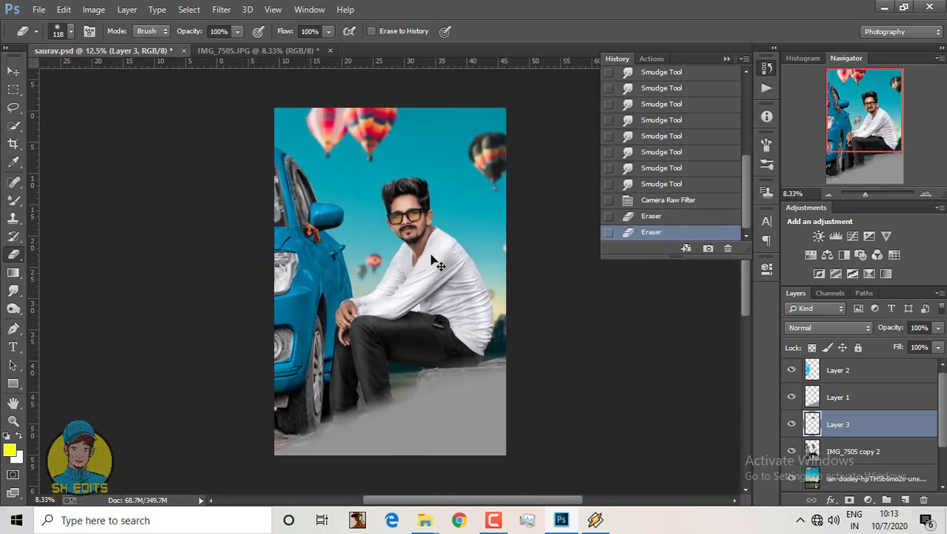
- Merge the man's selected layers and make the car's Layer 2 active
ctrl+click(860, 454)
click(707, 341)
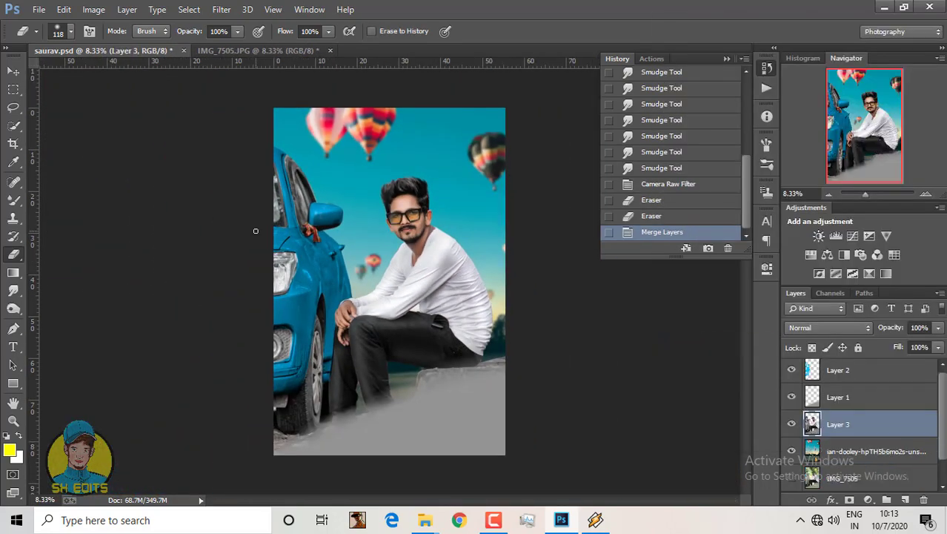
click(833, 374)
- Shift the car's hue from blue to yellow-green with Hue/Saturation
click(94, 9)
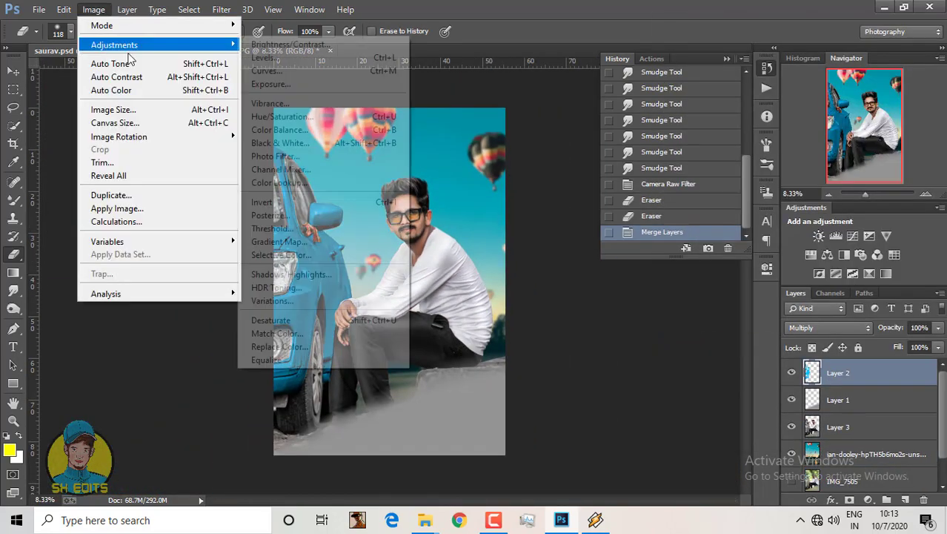
click(267, 111)
click(795, 230)
mouse_move(792, 233)
mouse_down()
mouse_move(728, 245)
mouse_move(876, 250)
mouse_move(744, 251)
mouse_up()
key(Return)
- Stamp all visible layers into a new merged layer and crop the canvas
key(e)
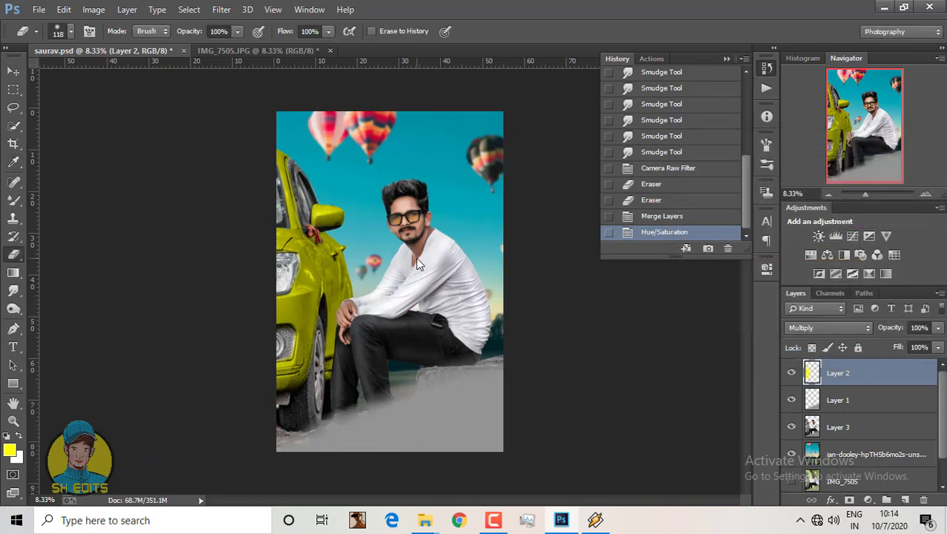
key(ctrl+minus)
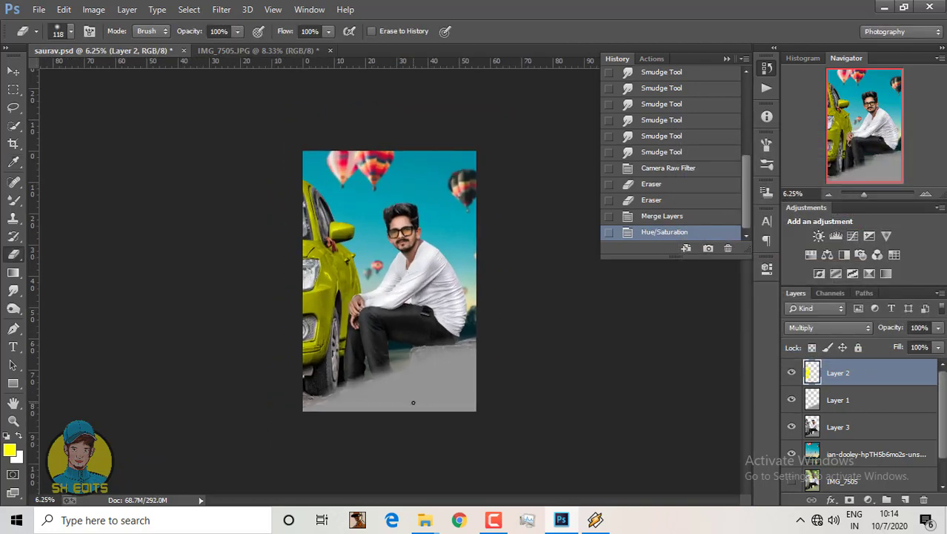
key(ctrl+shift+alt+e)
click(14, 144)
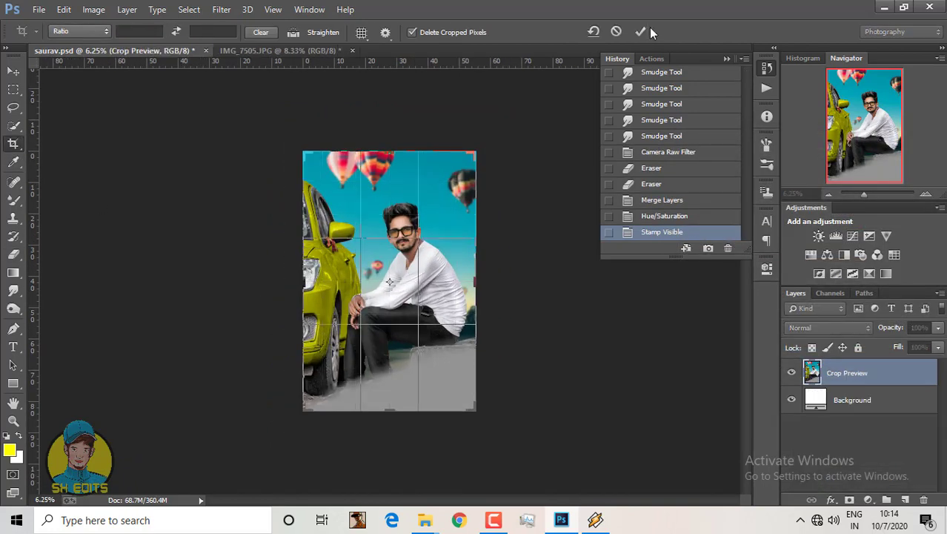
click(642, 29)
- In Camera Raw Filter, lift Shadows to +28, deepen Blacks to -27, and adjust white balance
key(v)
click(221, 9)
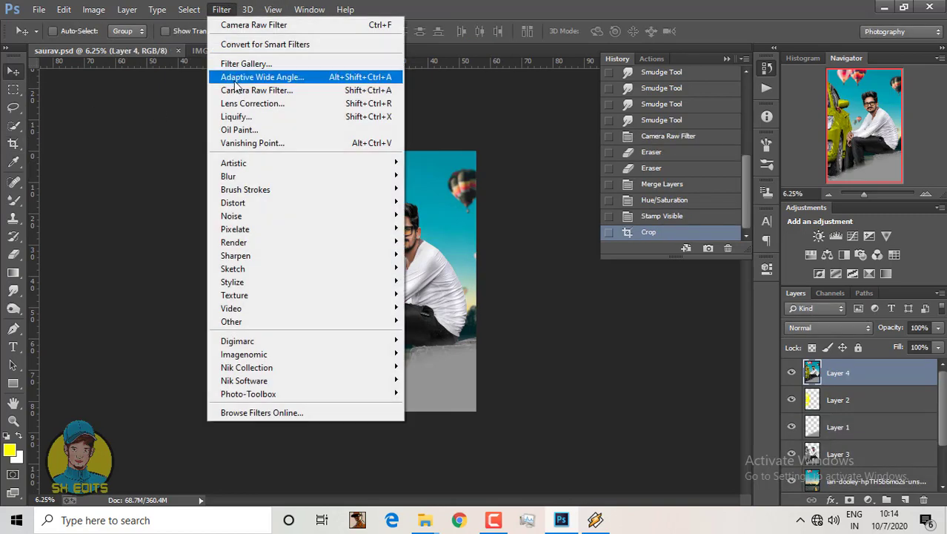
click(225, 87)
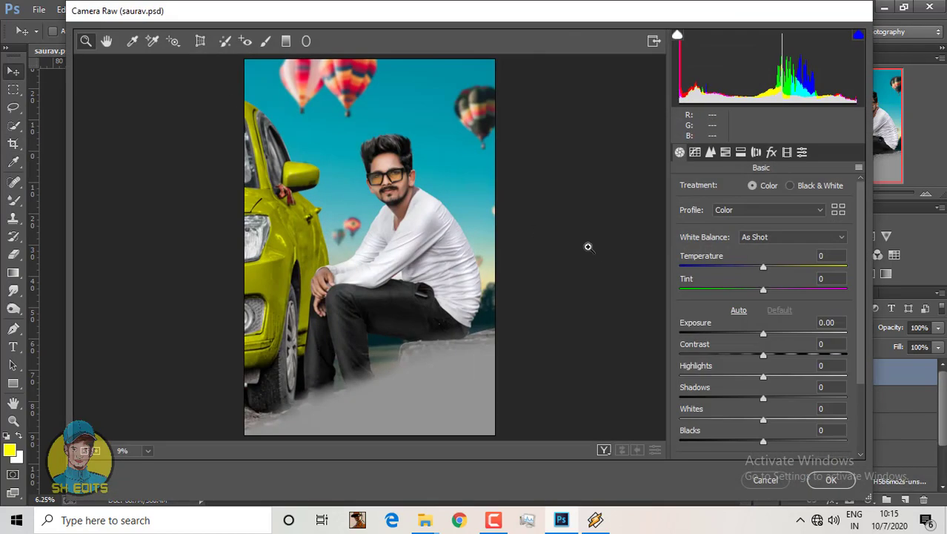
scroll(737, 387, down, 3)
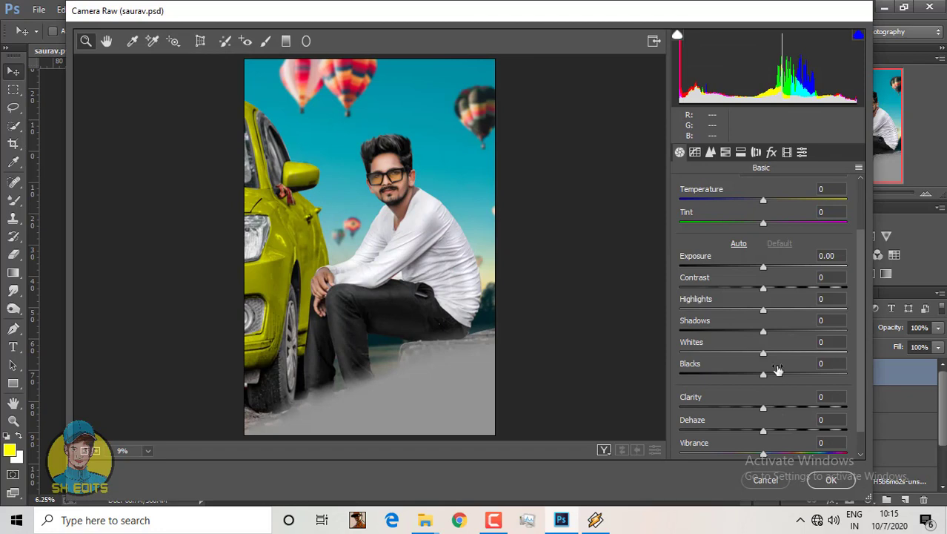
click(777, 332)
drag(791, 332, 801, 332)
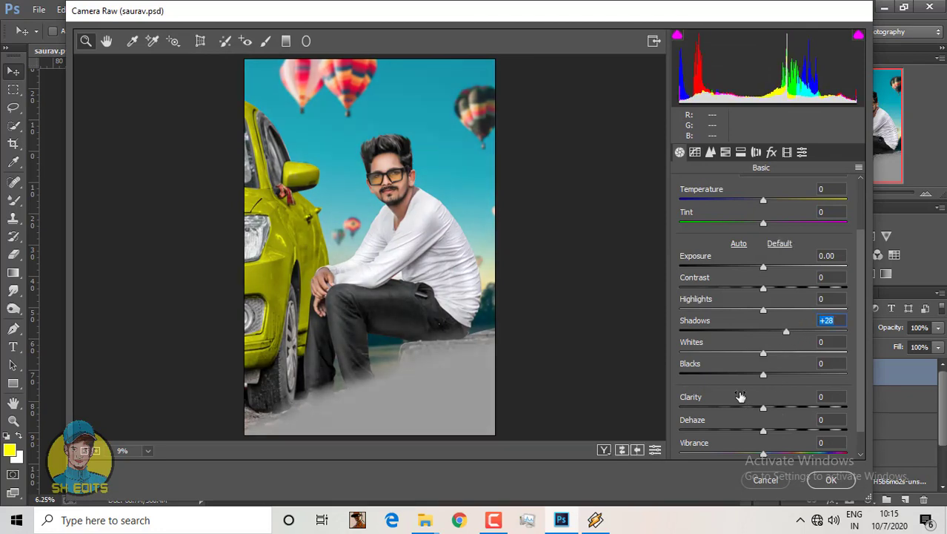
drag(763, 374, 741, 378)
mouse_move(763, 201)
mouse_down()
mouse_move(775, 201)
mouse_move(775, 223)
mouse_move(756, 201)
mouse_up()
- Boost saturation, set luminance noise reduction to 50, and add an edge-darkening vignette
scroll(784, 390, down, 2)
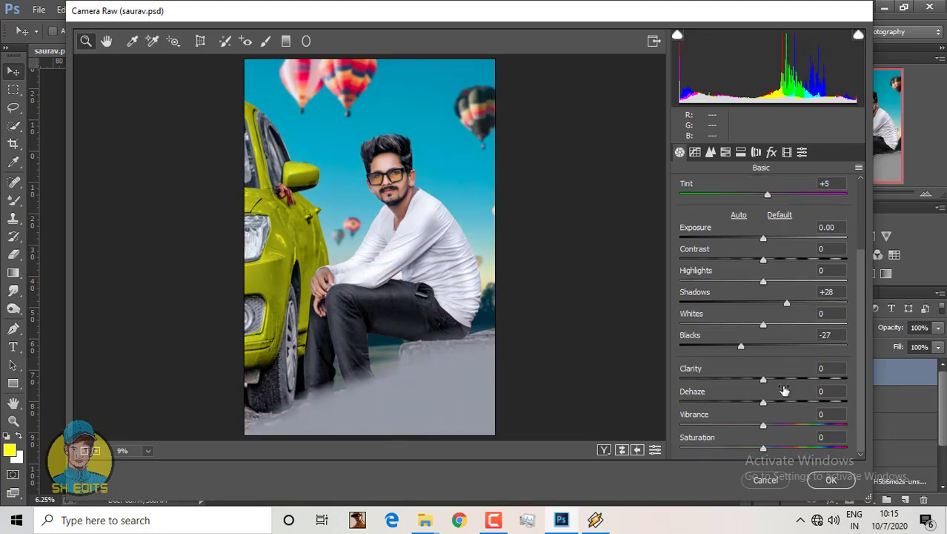
click(789, 449)
scroll(789, 438, up, 3)
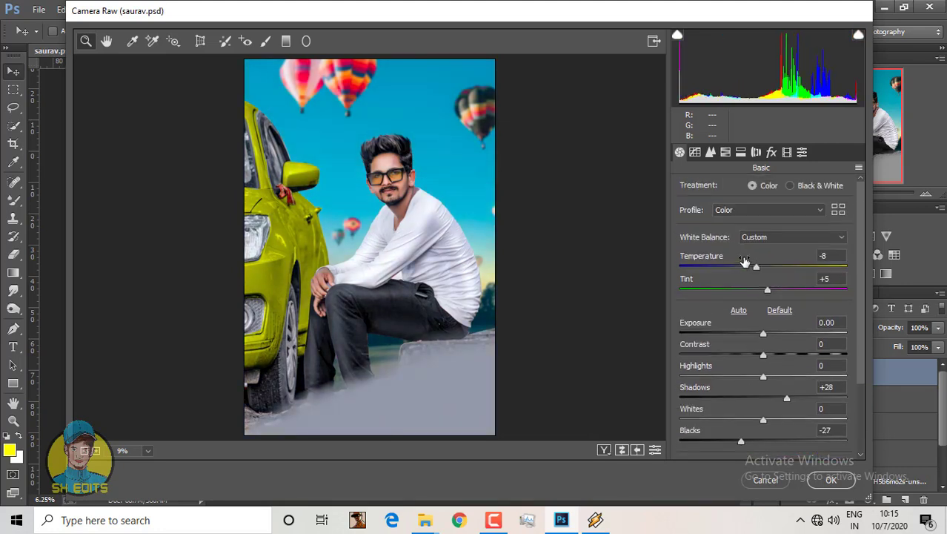
click(710, 152)
click(763, 326)
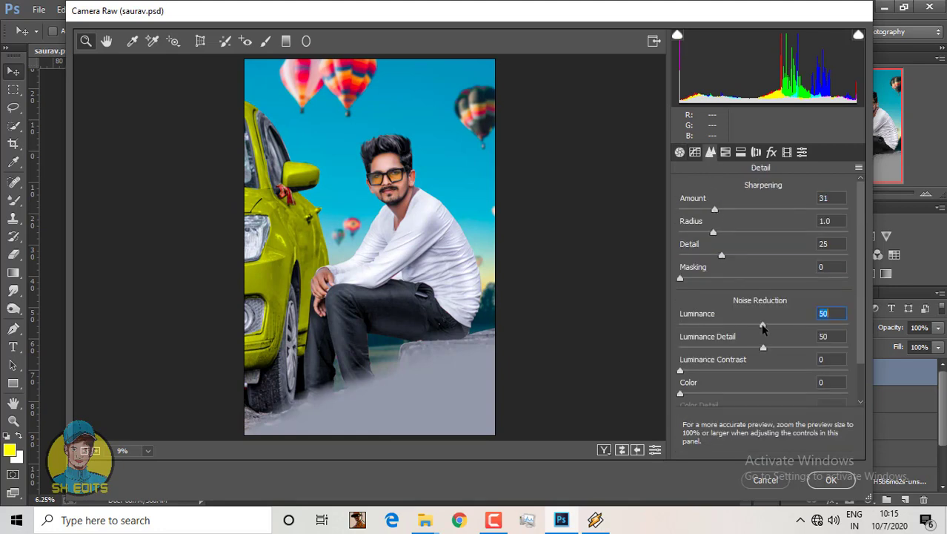
click(771, 152)
drag(741, 333, 738, 335)
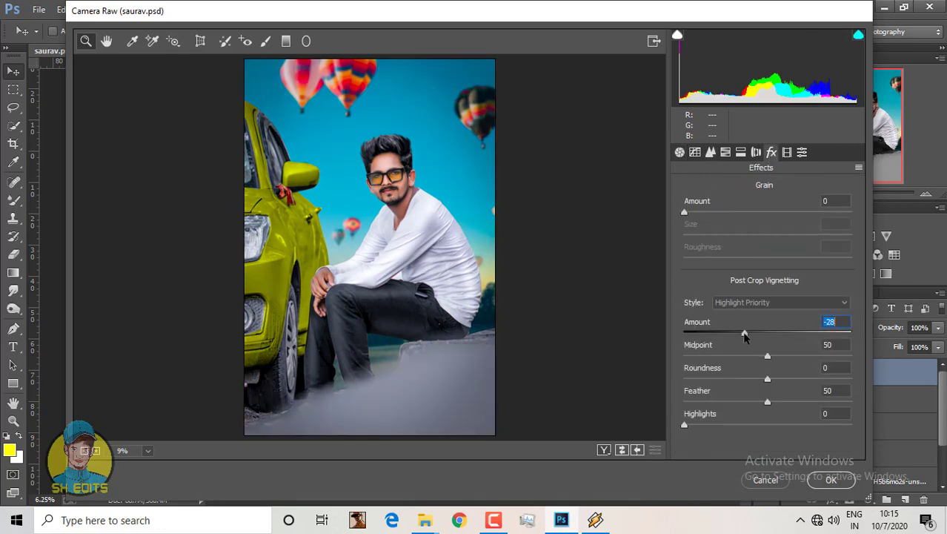
- In HSL, raise Oranges luminance to +30, adjust Yellows saturation, and shift Yellows hue toward orange-gold
click(726, 152)
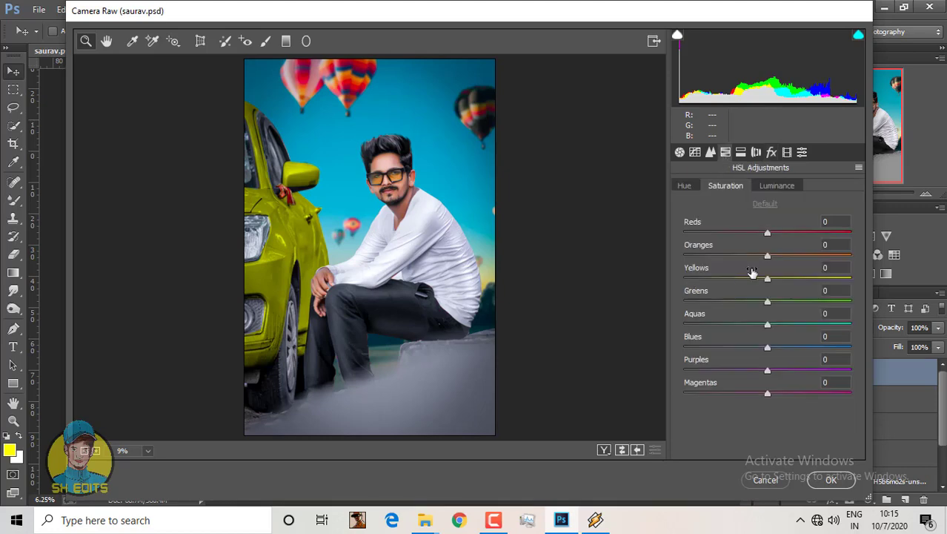
click(777, 185)
click(792, 256)
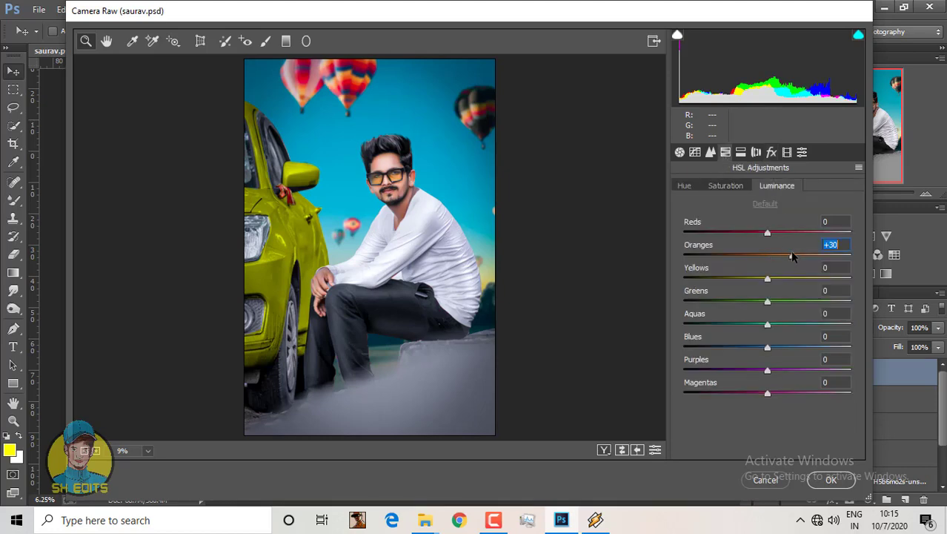
click(721, 189)
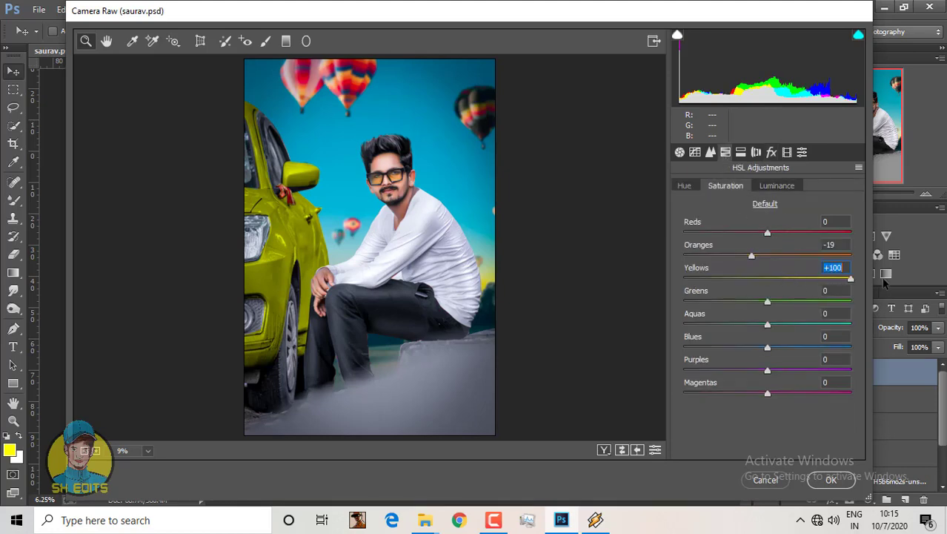
mouse_move(883, 284)
mouse_down()
mouse_move(657, 297)
mouse_move(813, 304)
mouse_move(666, 317)
mouse_move(769, 315)
mouse_up()
click(685, 186)
drag(769, 279, 683, 293)
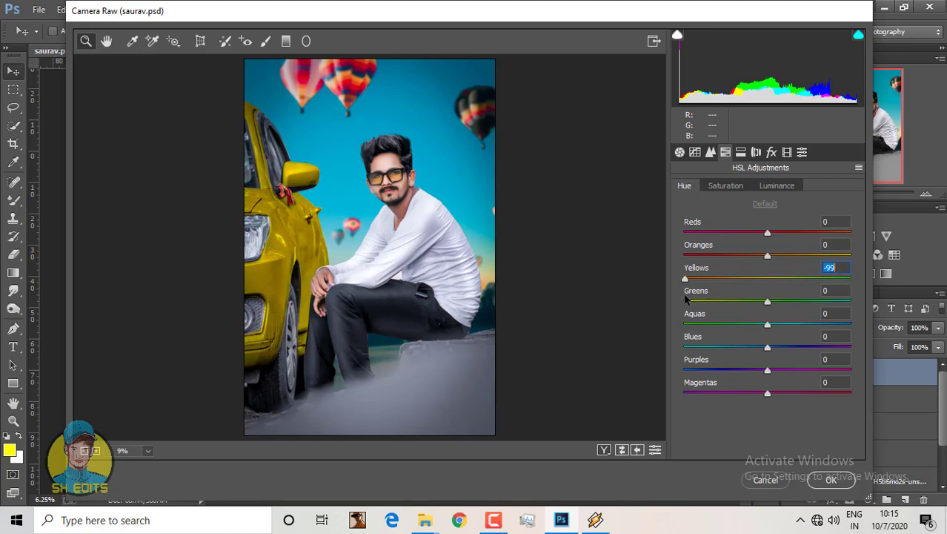
- Darken the ground with a bottom-up Graduated Filter and raise contrast slightly
click(680, 152)
key(g)
drag(358, 438, 357, 292)
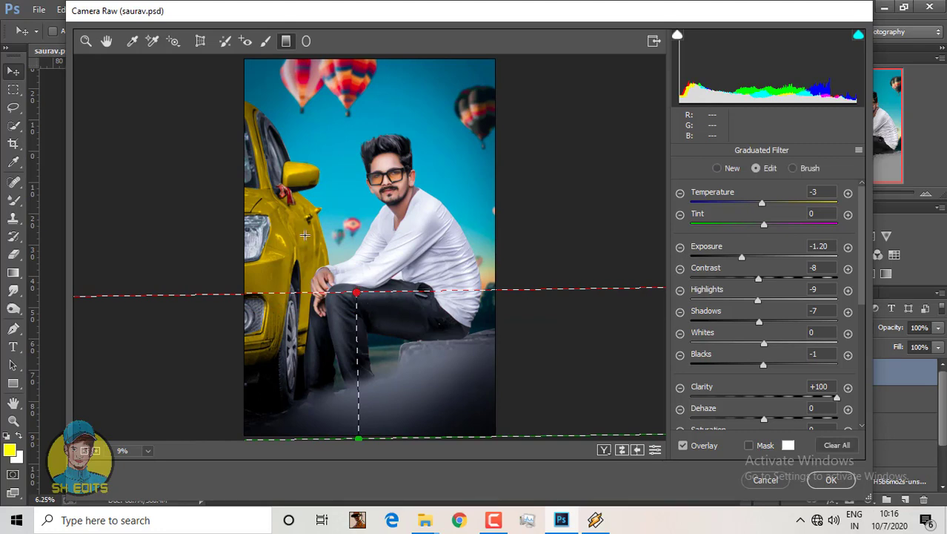
click(106, 41)
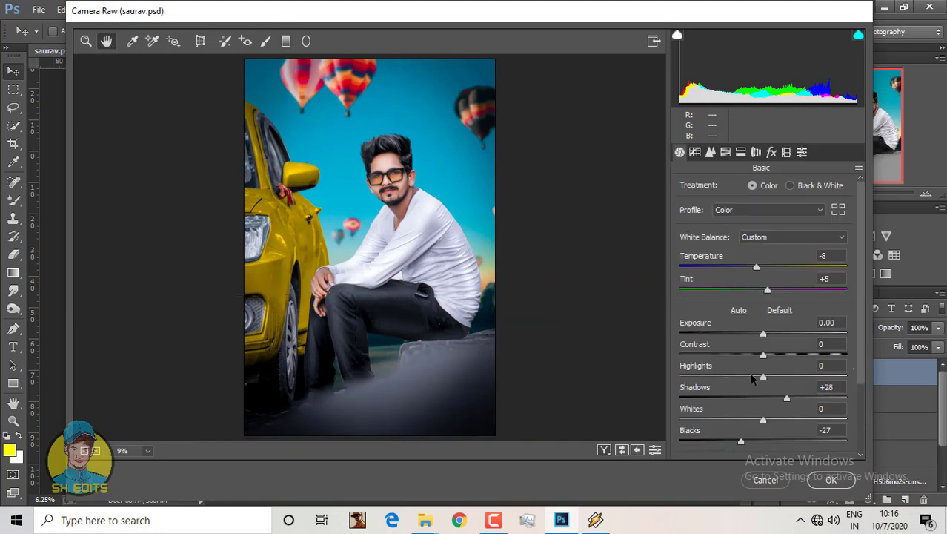
click(775, 356)
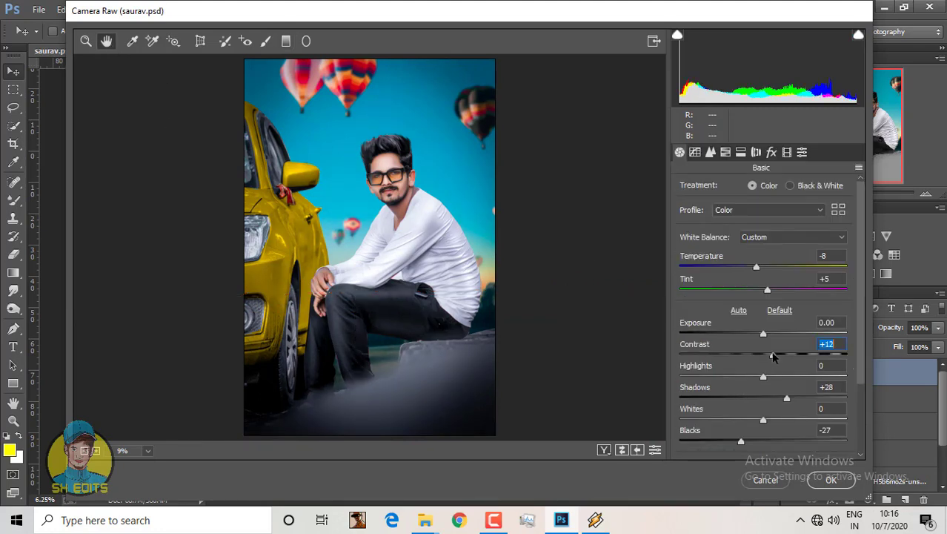
- Apply the Camera Raw grade to the layer and inspect the result
click(832, 479)
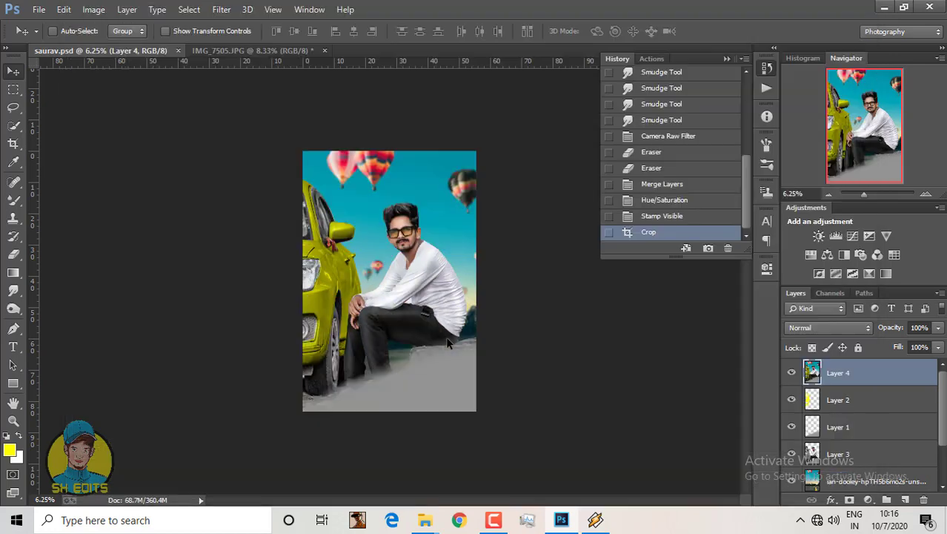
drag(439, 154, 354, 90)
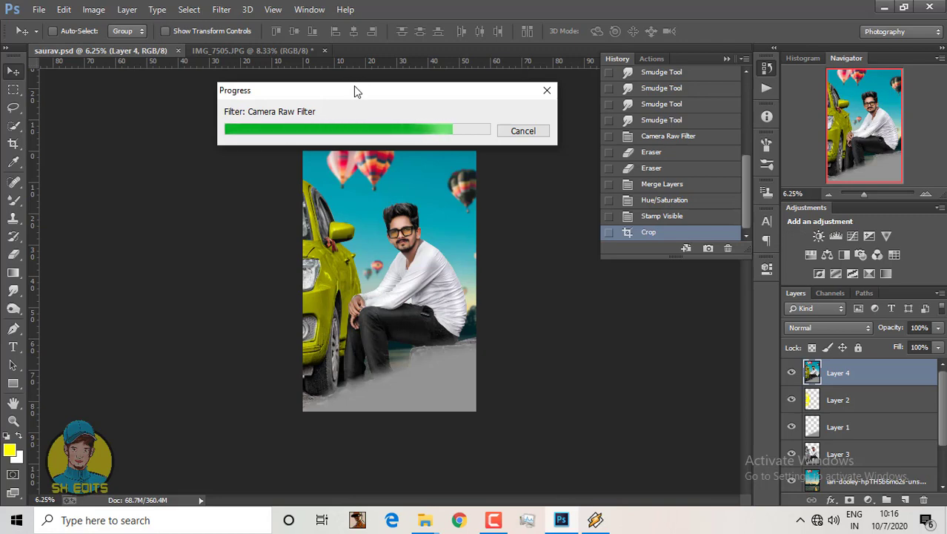
key(ctrl+plus)
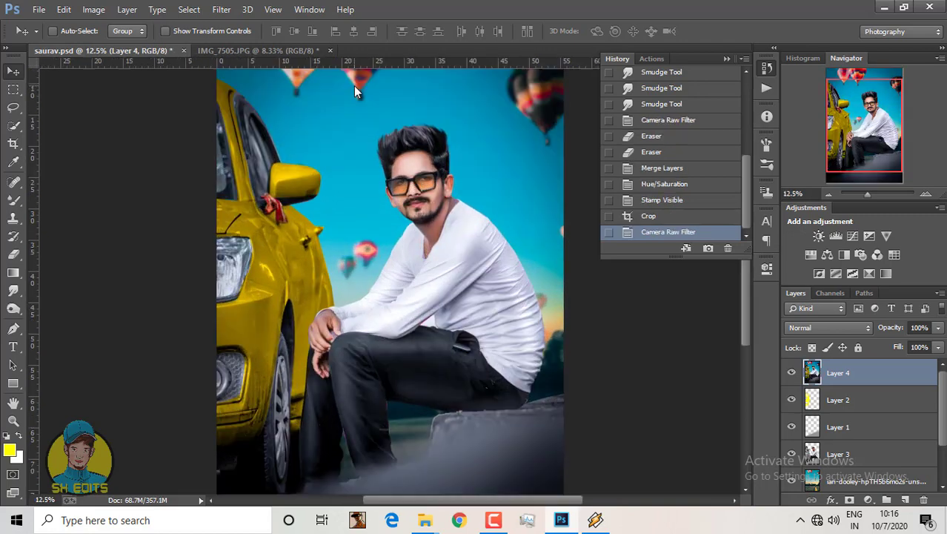
key(ctrl+minus)
- Save the composite as saurav.psd, replacing the existing file
click(38, 9)
click(55, 137)
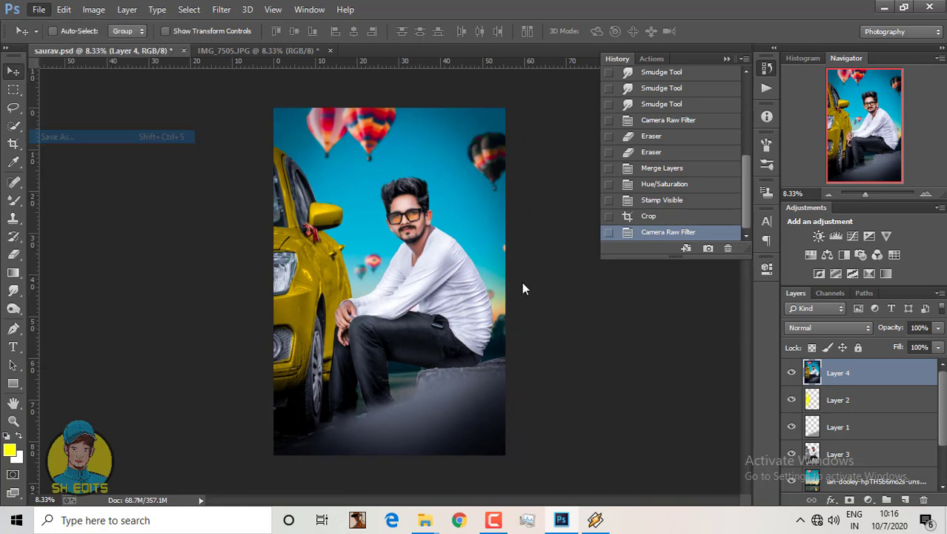
click(826, 465)
click(514, 264)
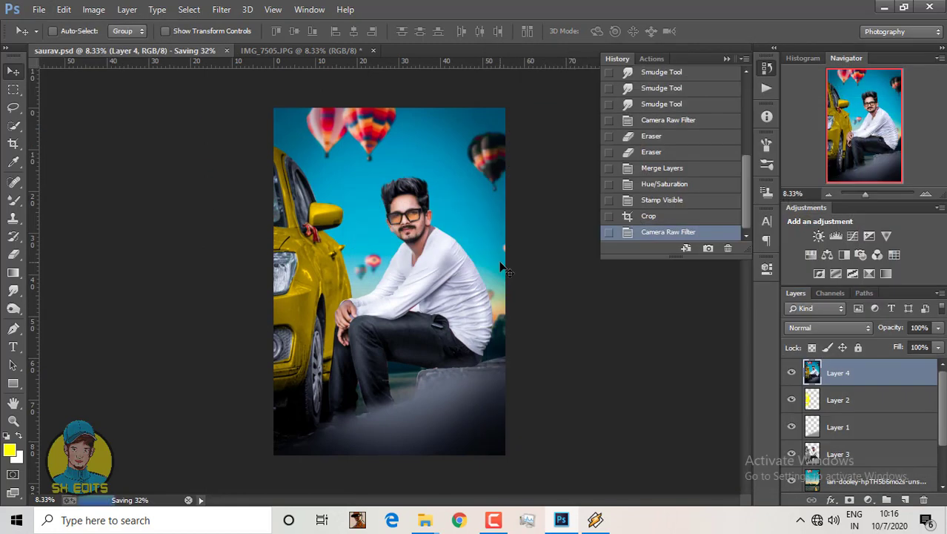
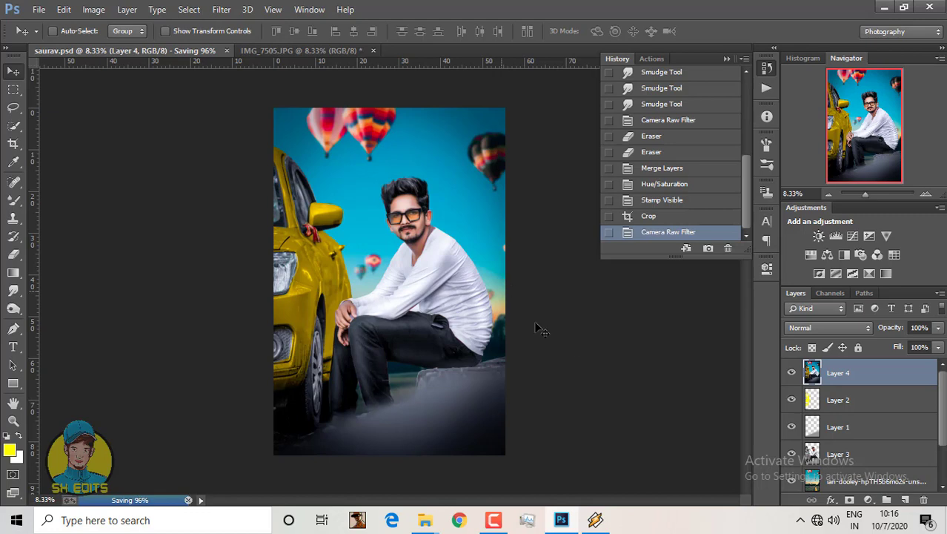
- Paint a large soft yellow glow spot with a big soft brush on a new layer
click(906, 499)
click(13, 200)
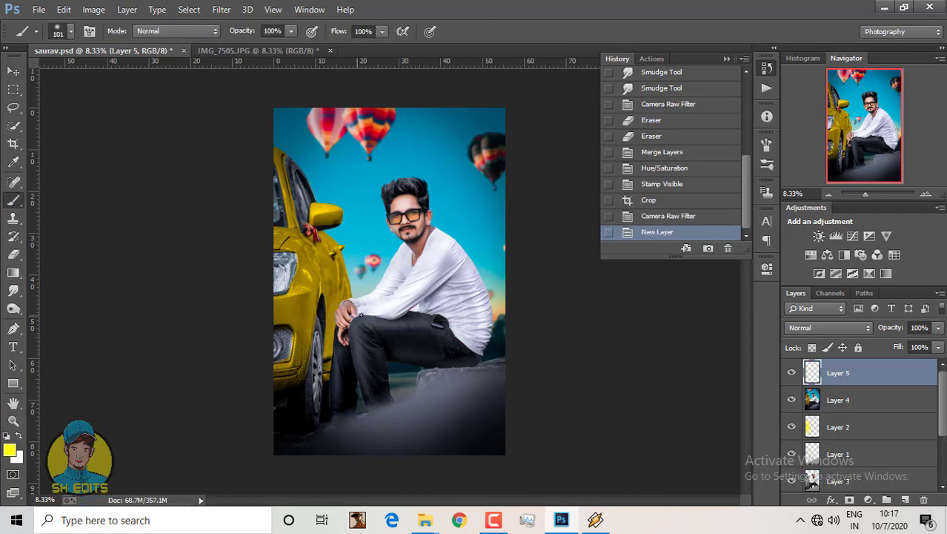
key(bracketright)
key(bracketright)
key(bracketright)
key(bracketright)
key(bracketright)
key(bracketright)
key(bracketright)
key(bracketright)
key(bracketright)
key(bracketright)
key(bracketright)
key(bracketright)
click(420, 304)
key(x)
key(bracketleft)
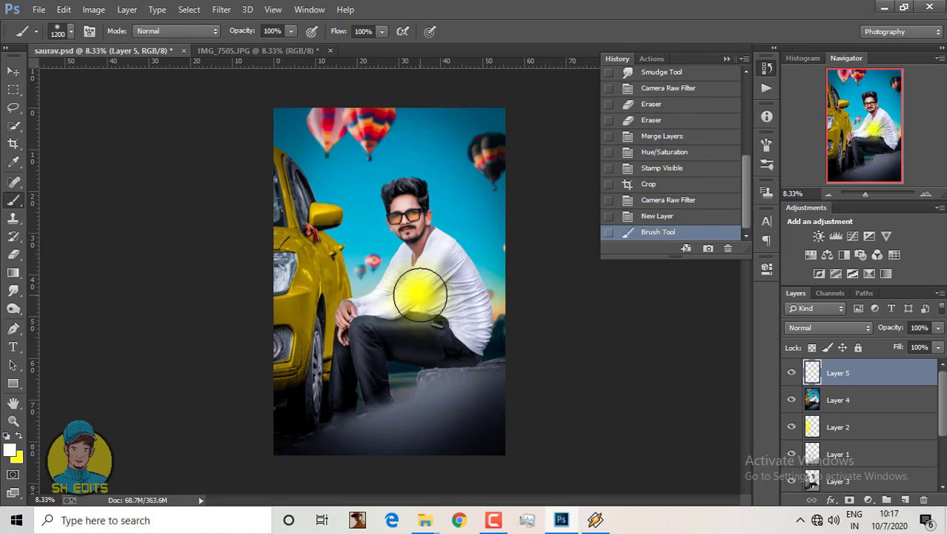
click(420, 295)
- Set the glow layer to Screen and move it onto the front of the car
click(828, 327)
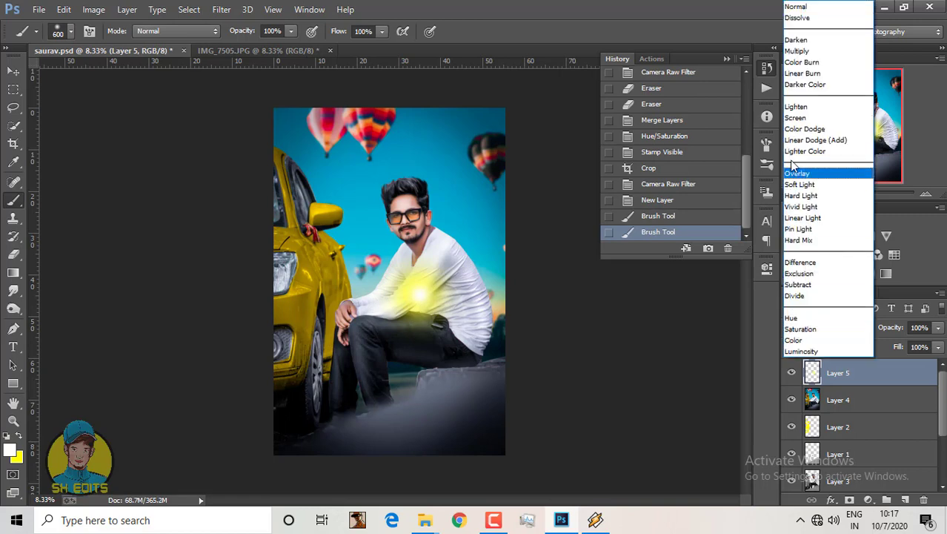
click(816, 121)
key(v)
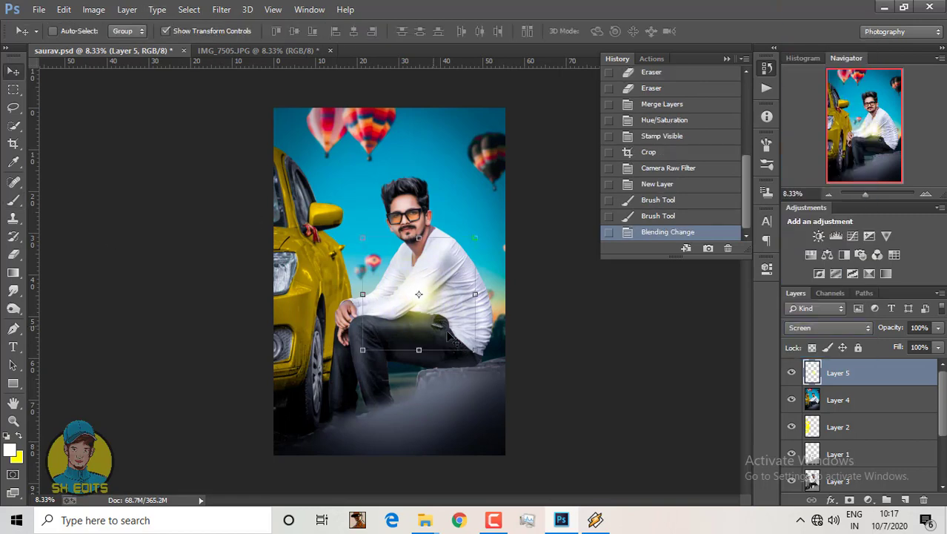
key(ctrl+t)
drag(453, 338, 304, 272)
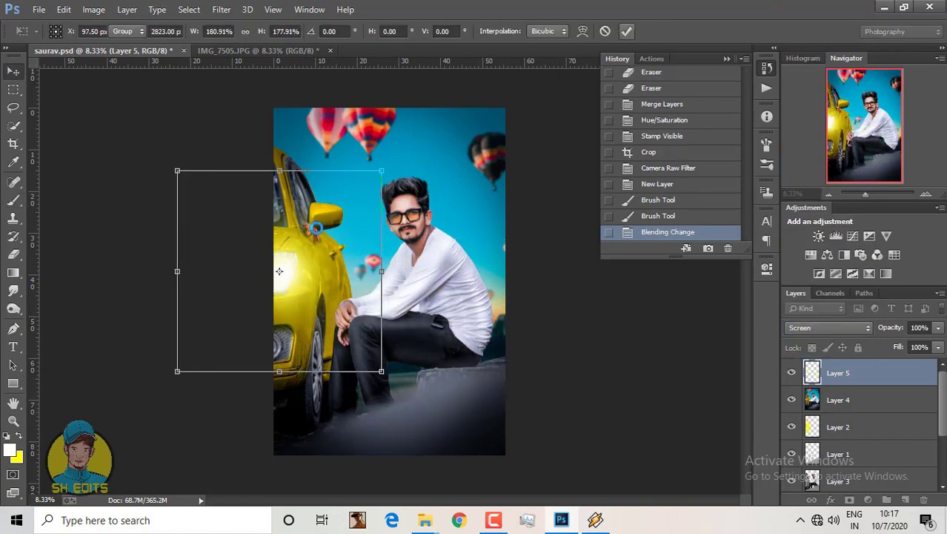
key(Return)
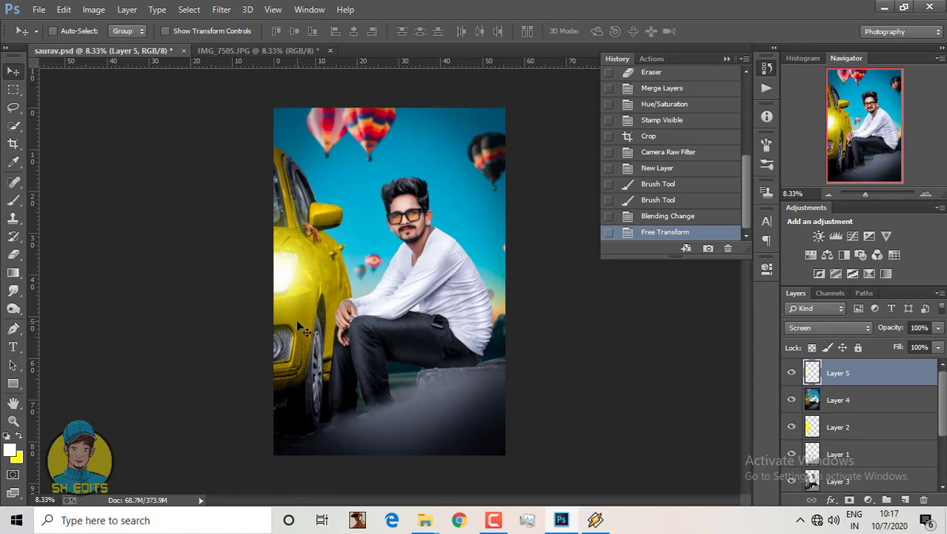
- Duplicate the glow to the man's right and recolour it to Hue +133, Saturation -17
drag(292, 290, 503, 314)
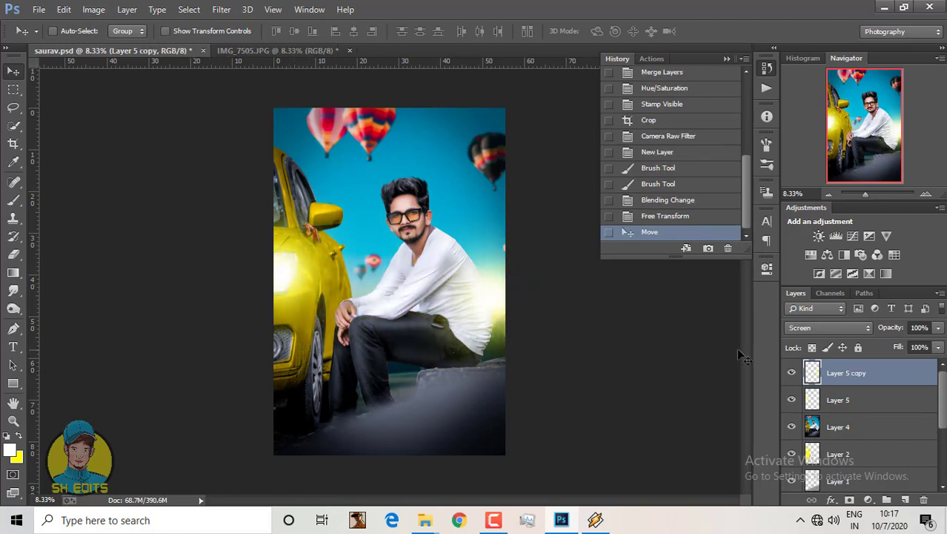
click(93, 9)
click(327, 110)
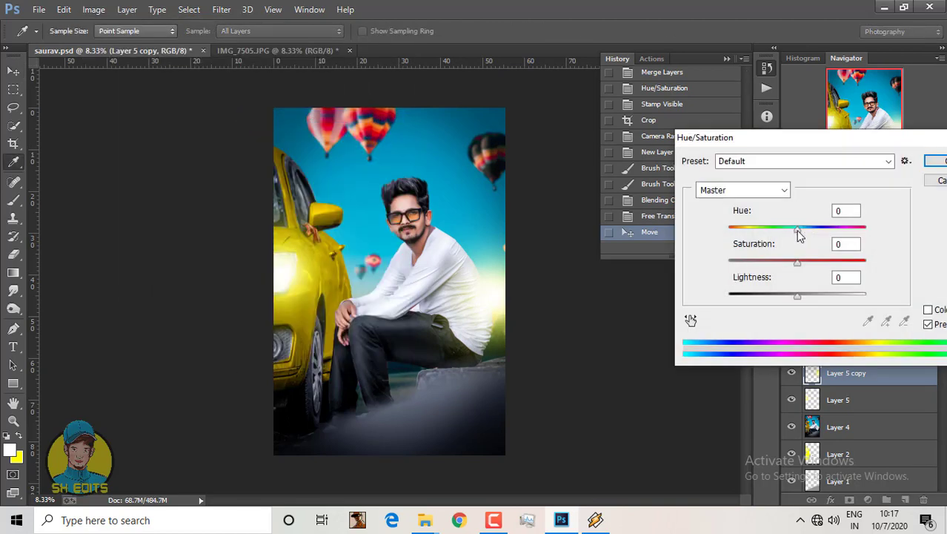
drag(799, 234, 792, 230)
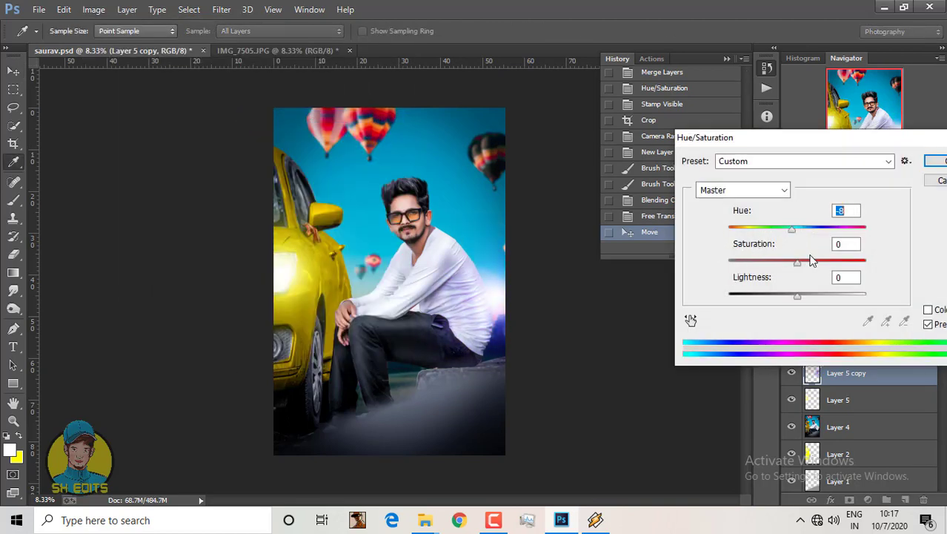
drag(813, 261, 854, 258)
drag(798, 263, 787, 264)
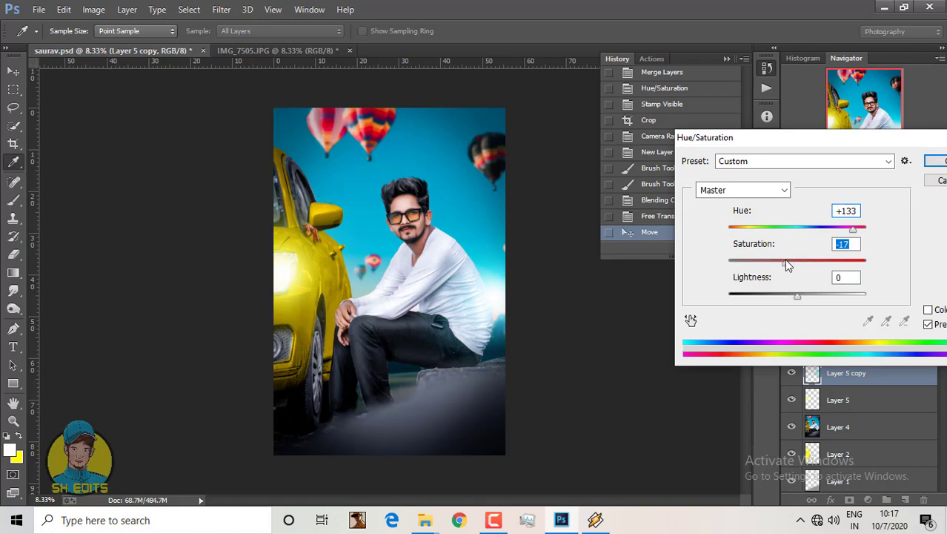
click(936, 160)
drag(514, 335, 528, 319)
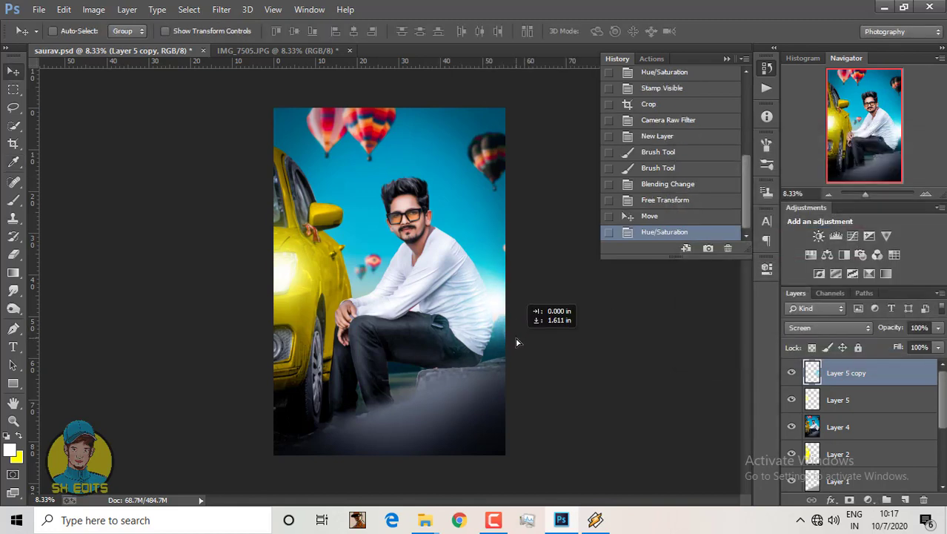
- Set the car glow layer, Layer 5, to Color Dodge blending
click(838, 401)
click(823, 328)
click(815, 140)
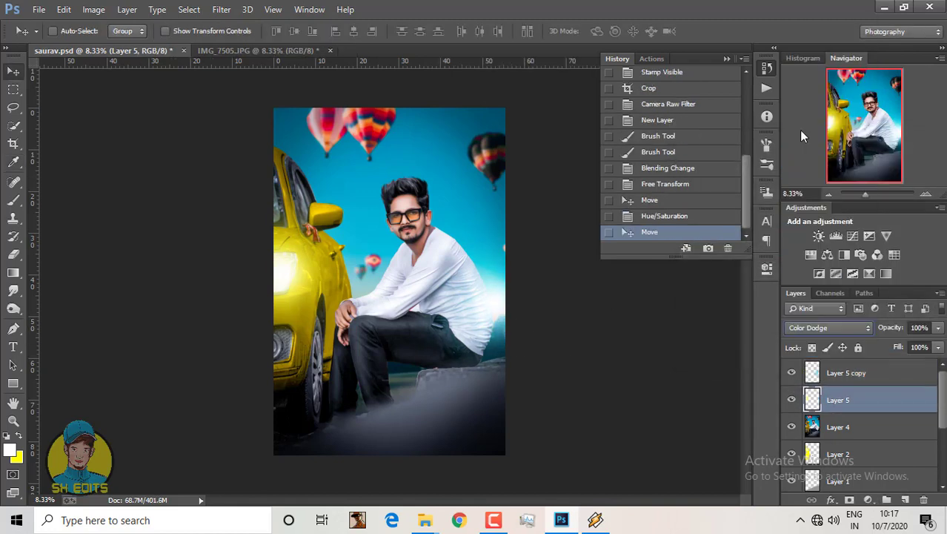
click(791, 400)
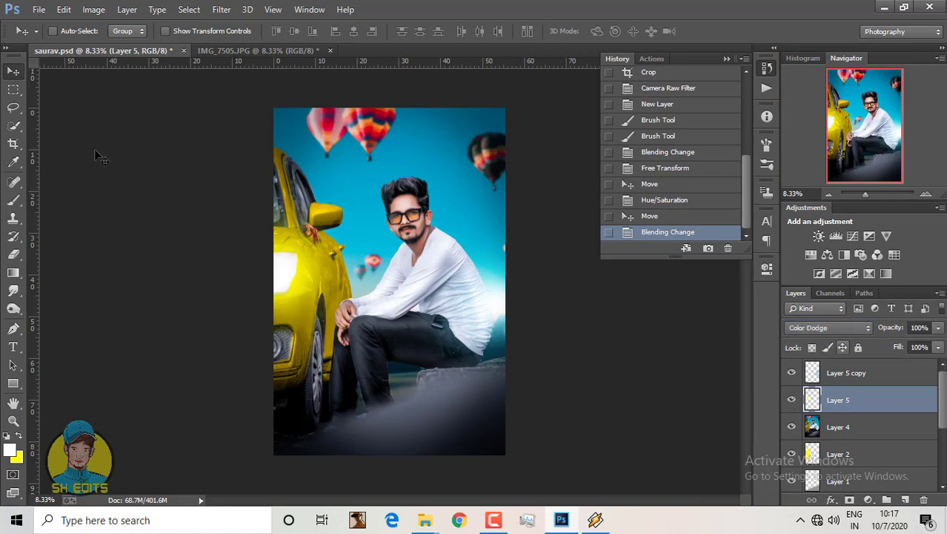
- Recolour the car glow with Hue/Saturation: hue -61, saturation -26
click(93, 9)
click(275, 115)
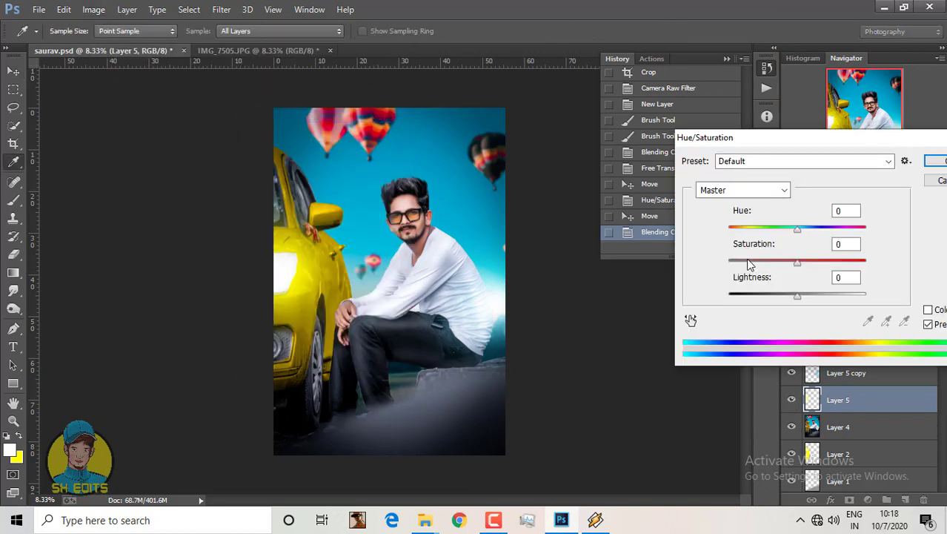
drag(749, 263, 774, 263)
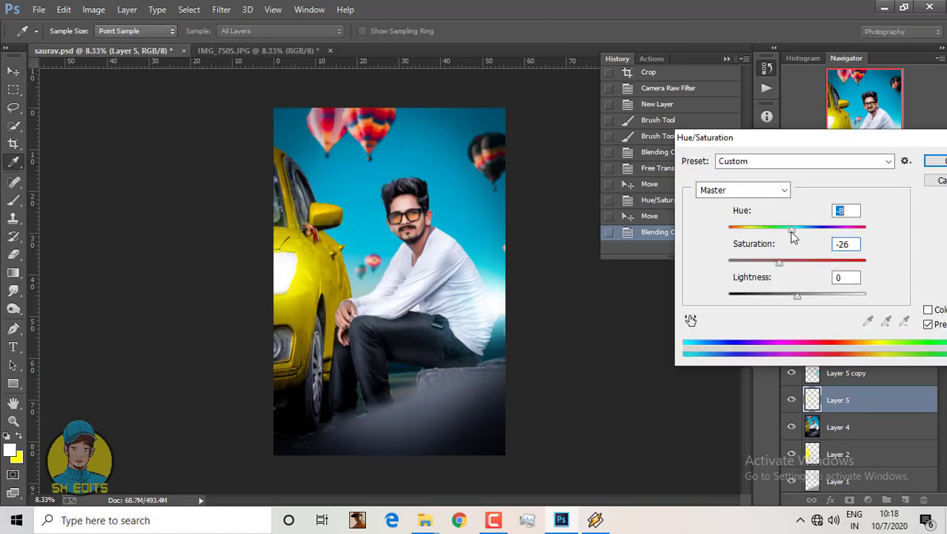
mouse_move(798, 230)
mouse_down()
mouse_move(758, 229)
mouse_move(762, 243)
mouse_up()
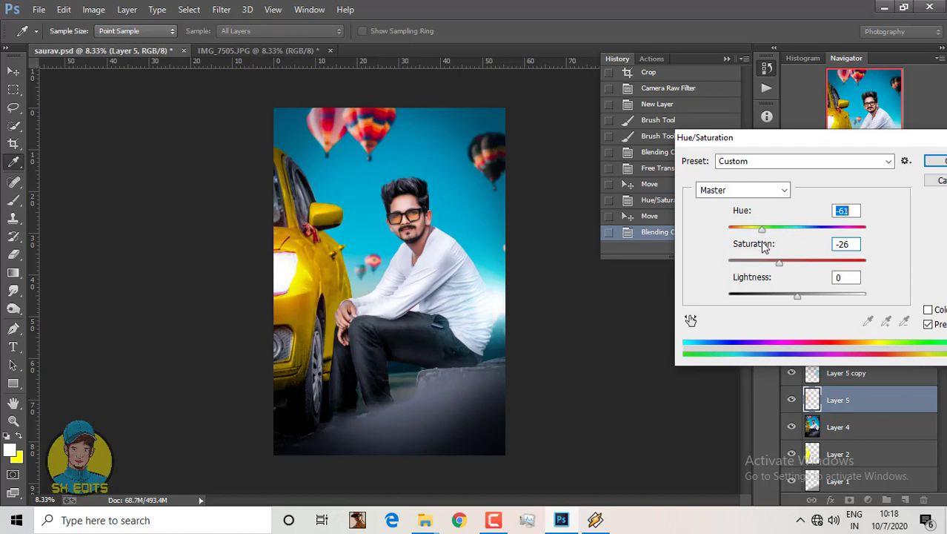
click(936, 163)
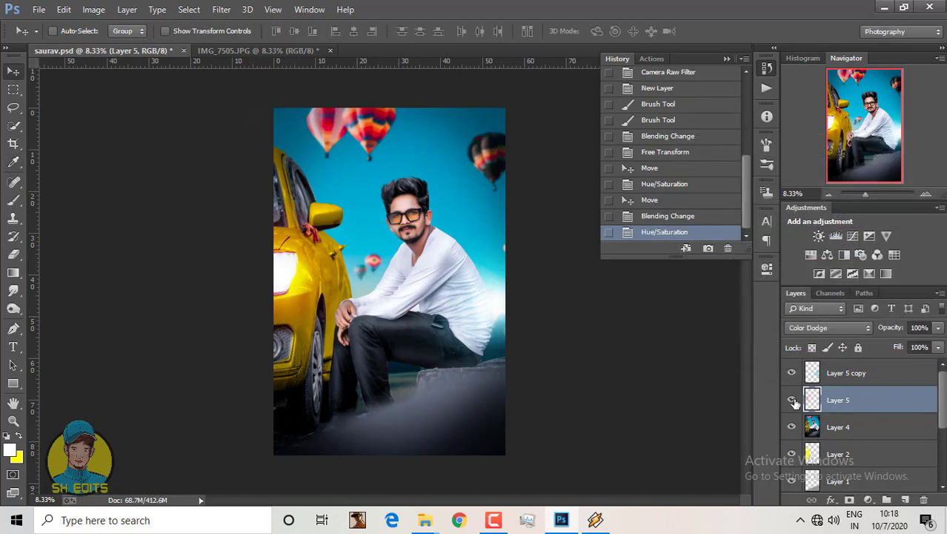
- Lower the car glow layer's fill to 88% and begin cropping the image
drag(938, 349, 930, 361)
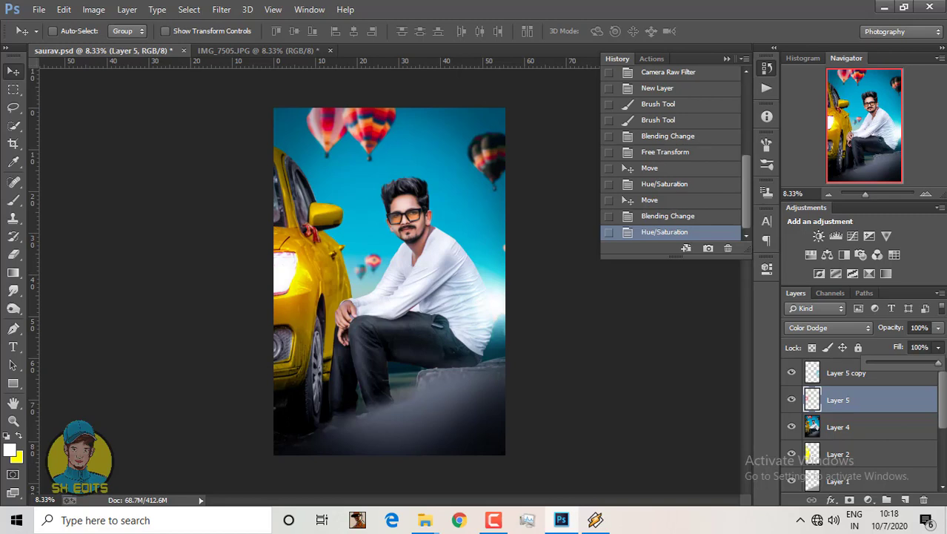
click(856, 398)
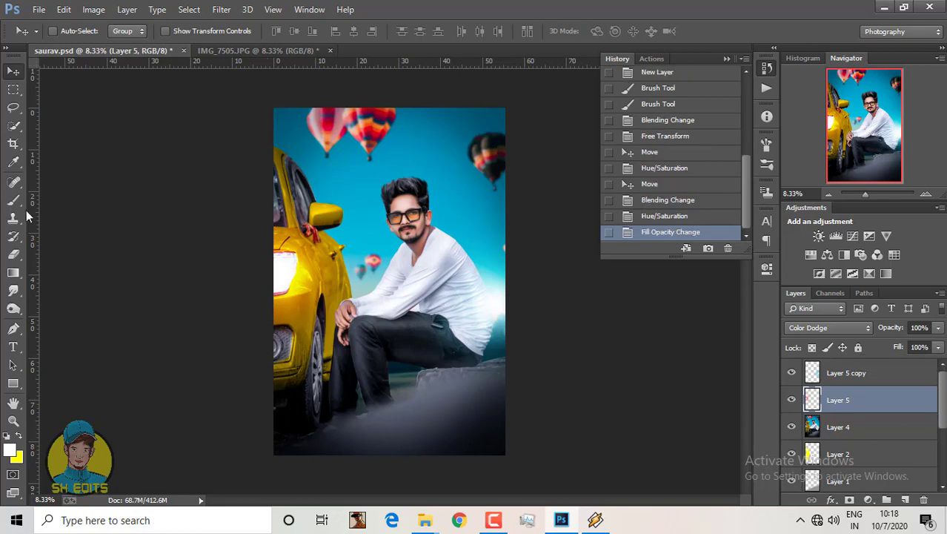
click(13, 143)
- Commit the crop and select the Layer 5 copy glow layer
key(Return)
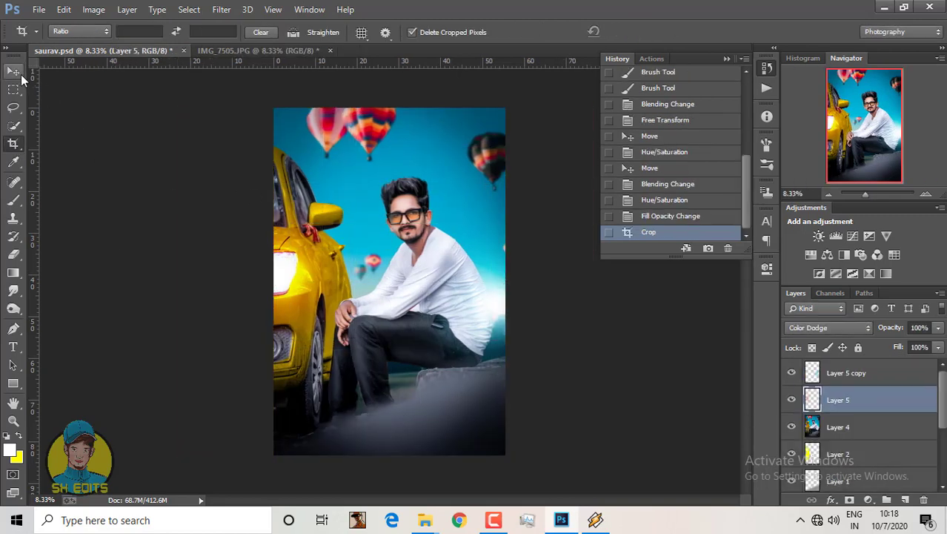
click(20, 75)
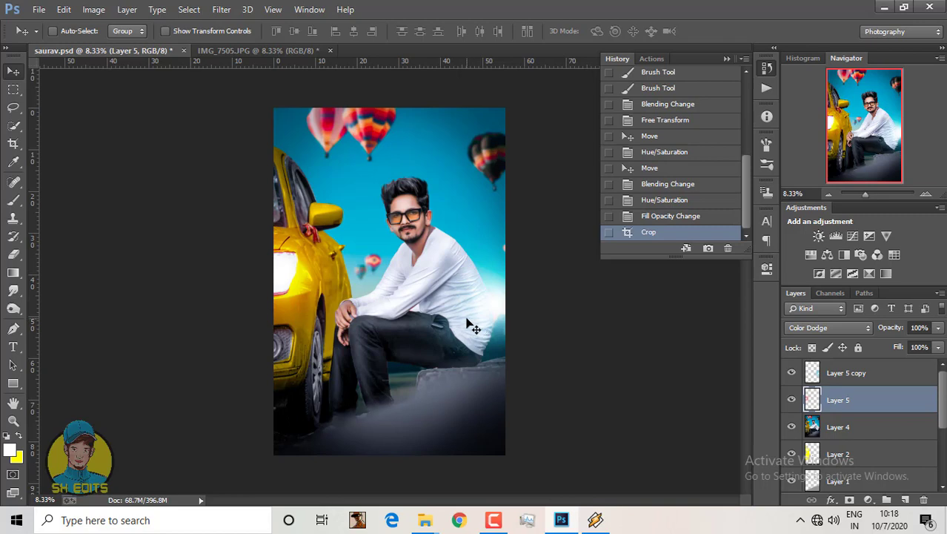
key(alt+bracketright)
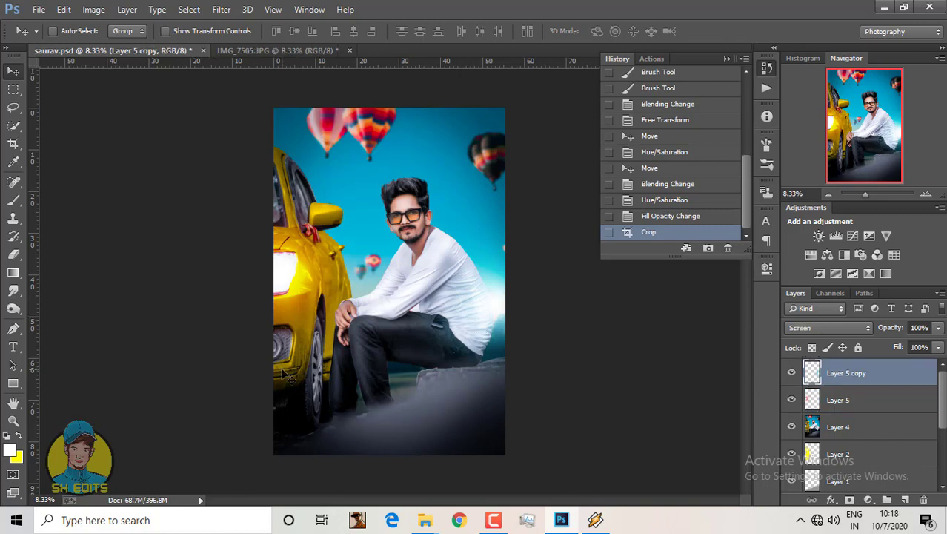
- Stamp all visible layers onto a new layer and raise its brightness to 8
key(ctrl+alt+shift+e)
click(94, 9)
mouse_move(114, 45)
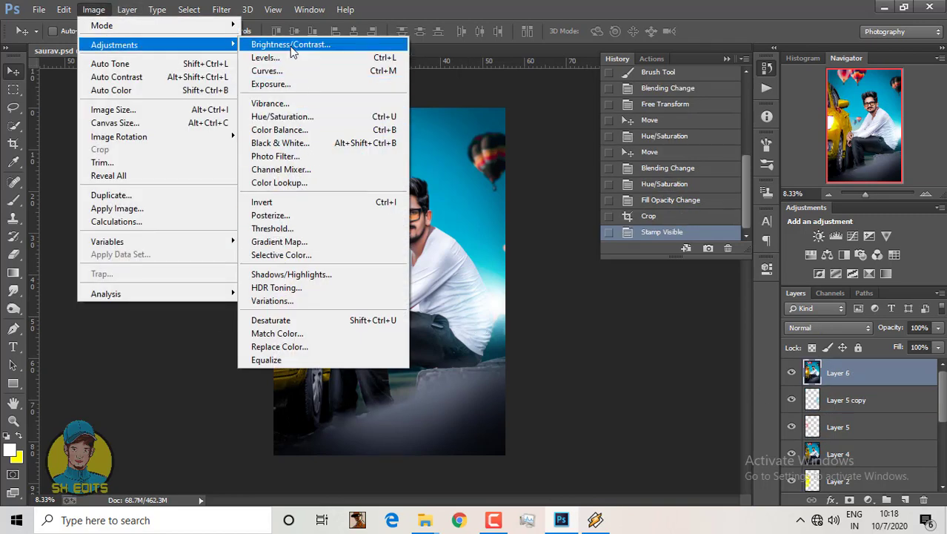
click(291, 45)
drag(705, 181, 704, 181)
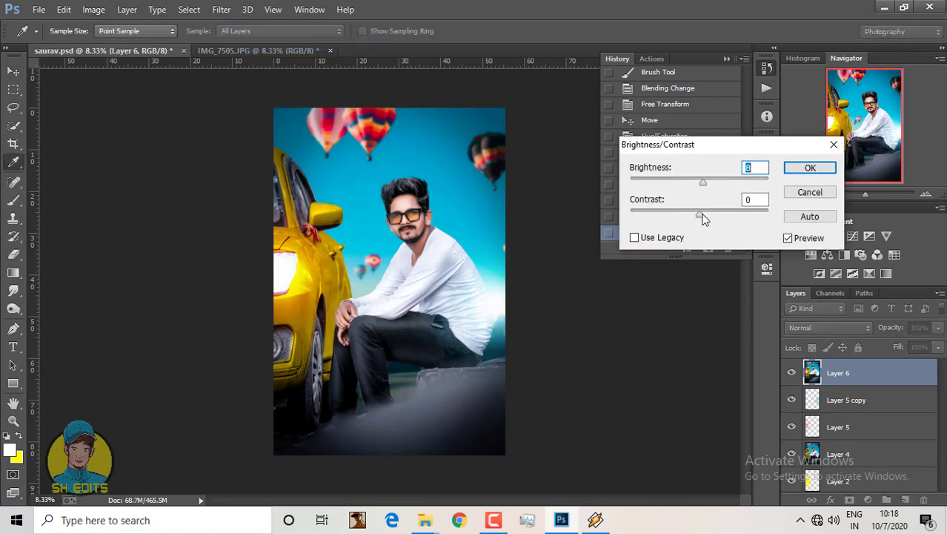
click(807, 169)
- Type the title MICHAEL in Hemera II DEMO and move it near the bottom
key(v)
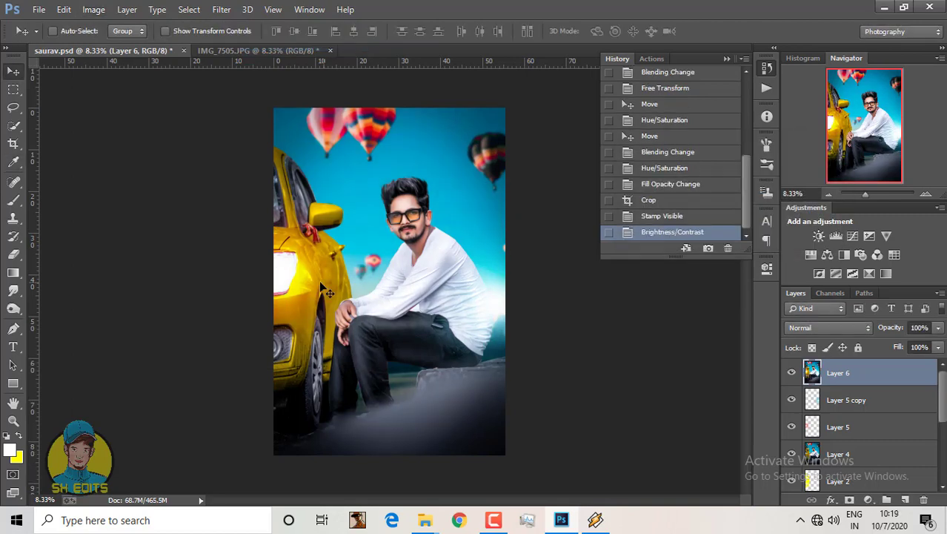
click(13, 346)
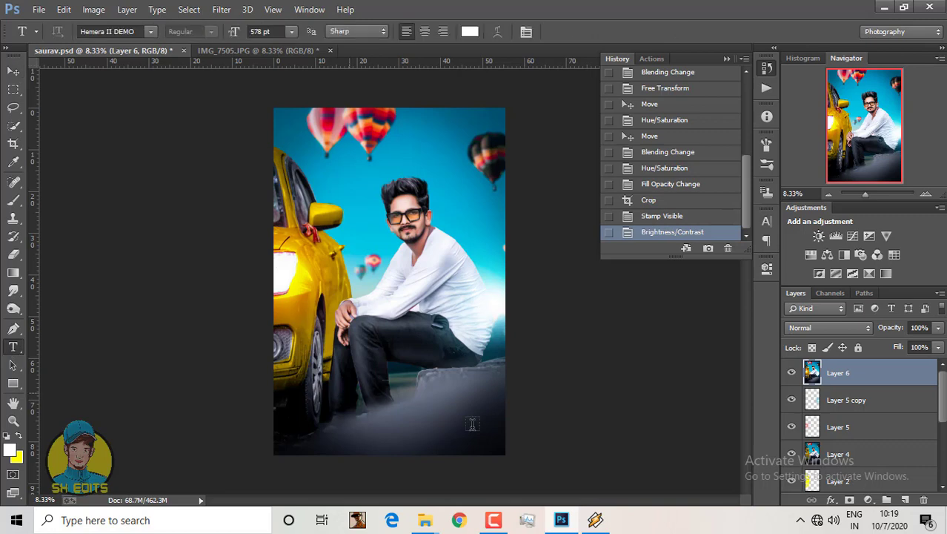
click(349, 390)
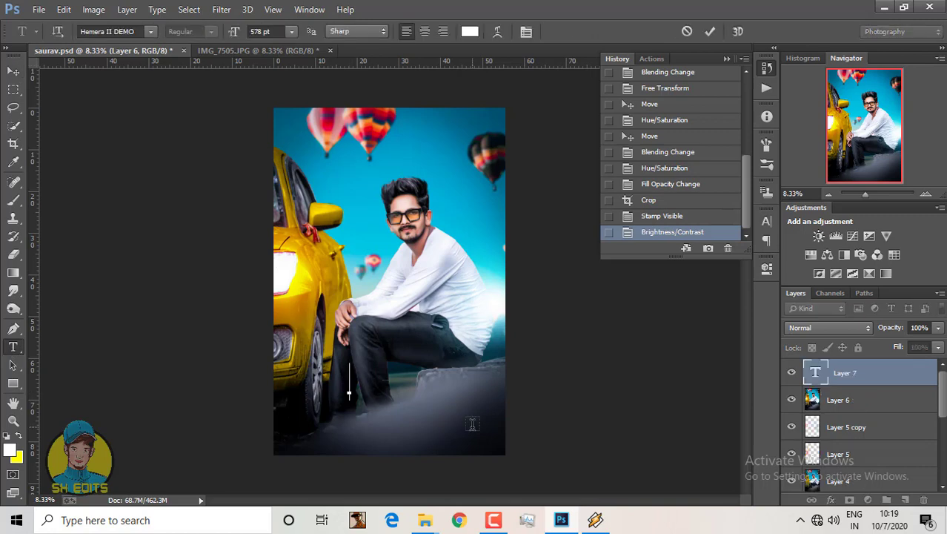
click(151, 32)
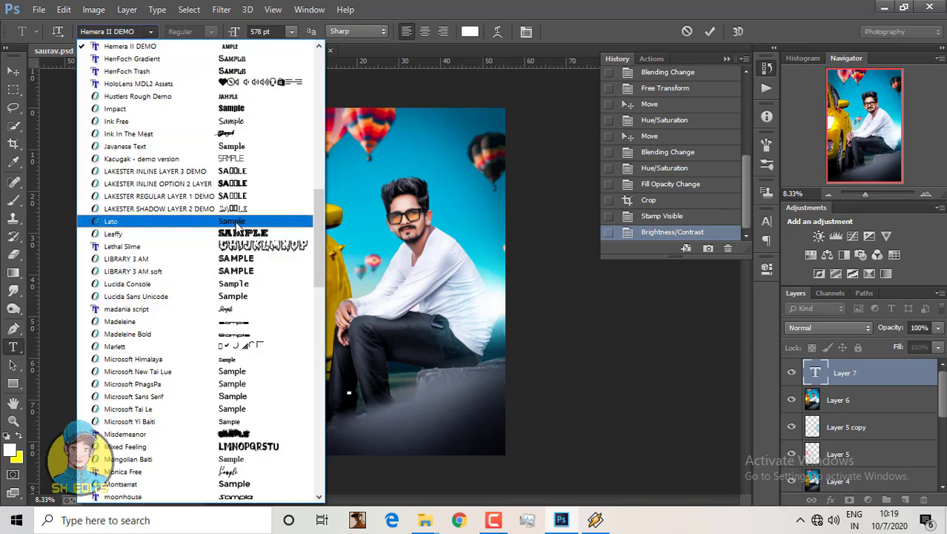
scroll(223, 222, up, 1)
click(235, 85)
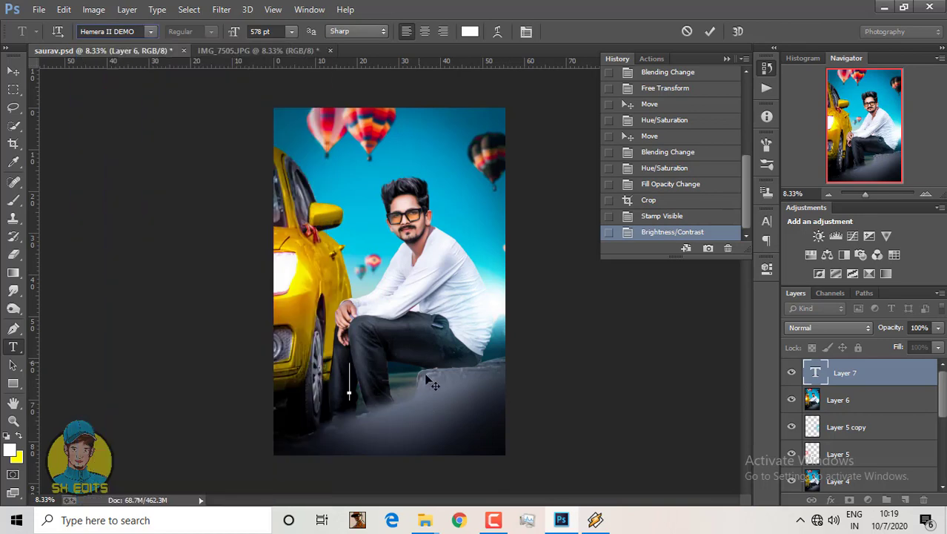
text(MICHAE)
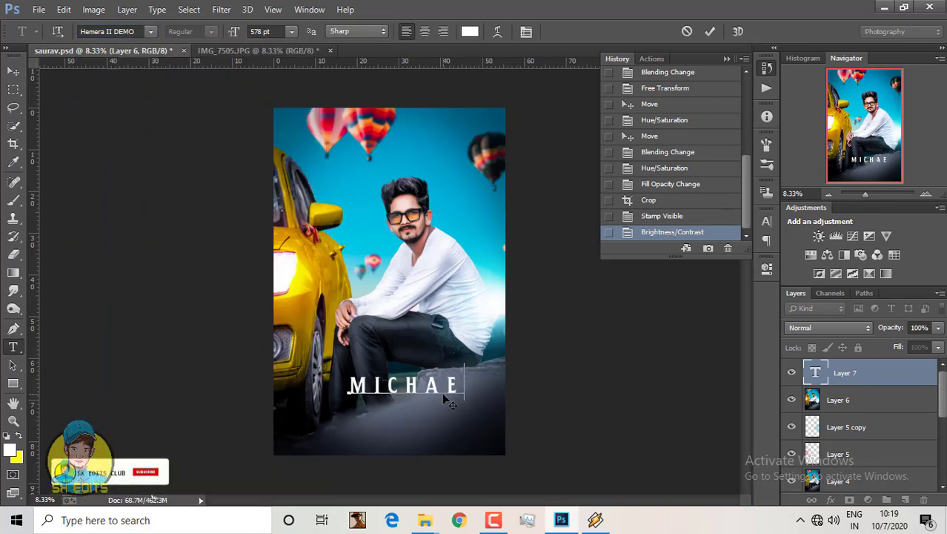
text(L)
click(709, 31)
click(11, 72)
drag(435, 271, 459, 319)
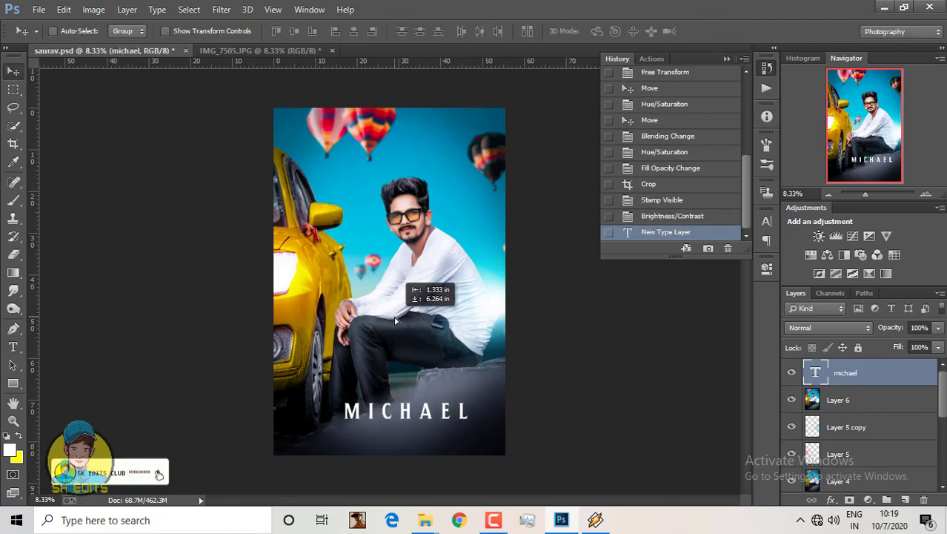
- Colour the title's first letter M red and nudge the title slightly left
click(12, 346)
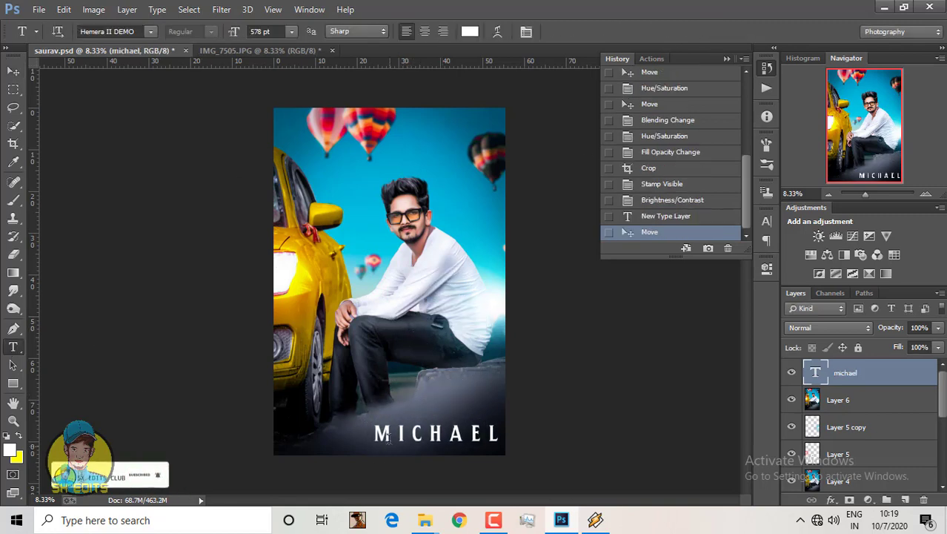
click(385, 434)
drag(373, 434, 398, 433)
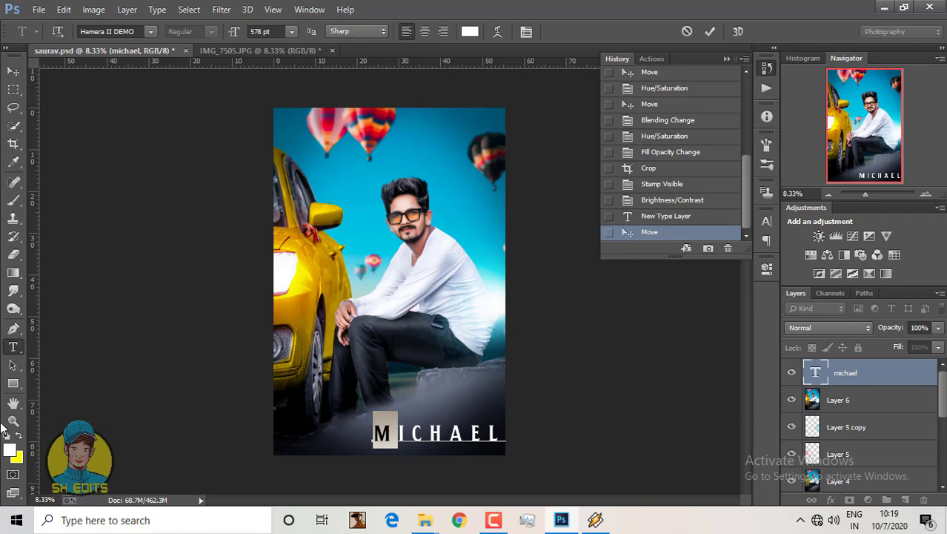
click(20, 442)
click(790, 196)
click(913, 191)
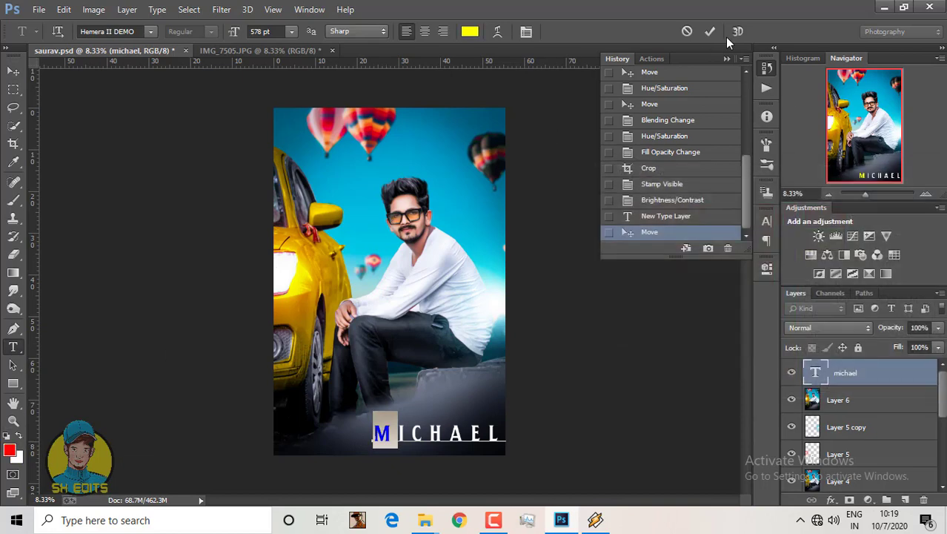
click(710, 32)
click(12, 72)
drag(326, 353, 320, 352)
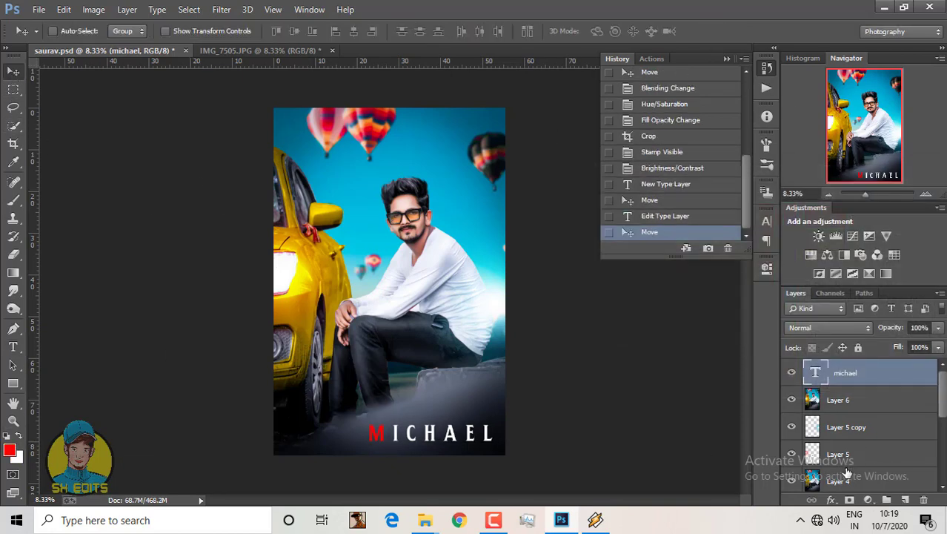
click(831, 500)
- Add an Inner Shadow with increased distance to the MICHAEL title
click(841, 385)
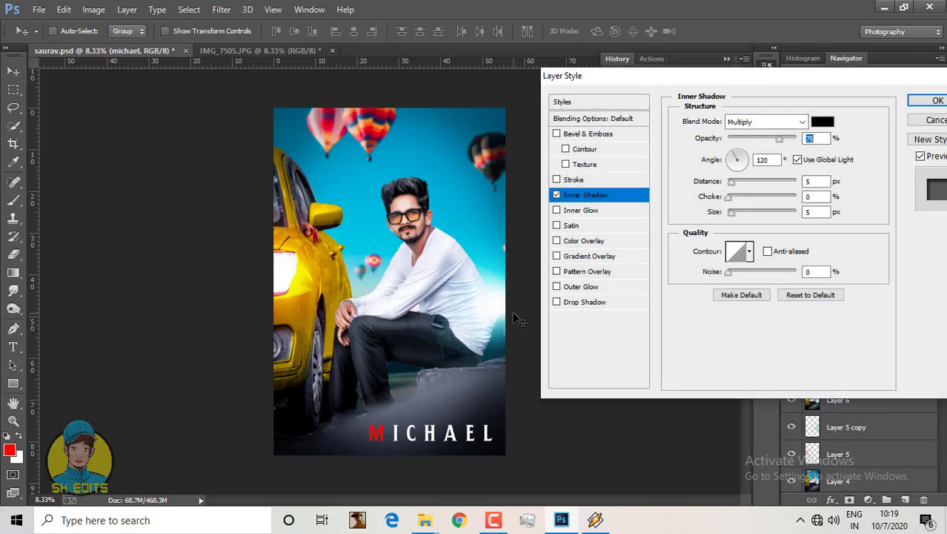
drag(732, 182, 755, 187)
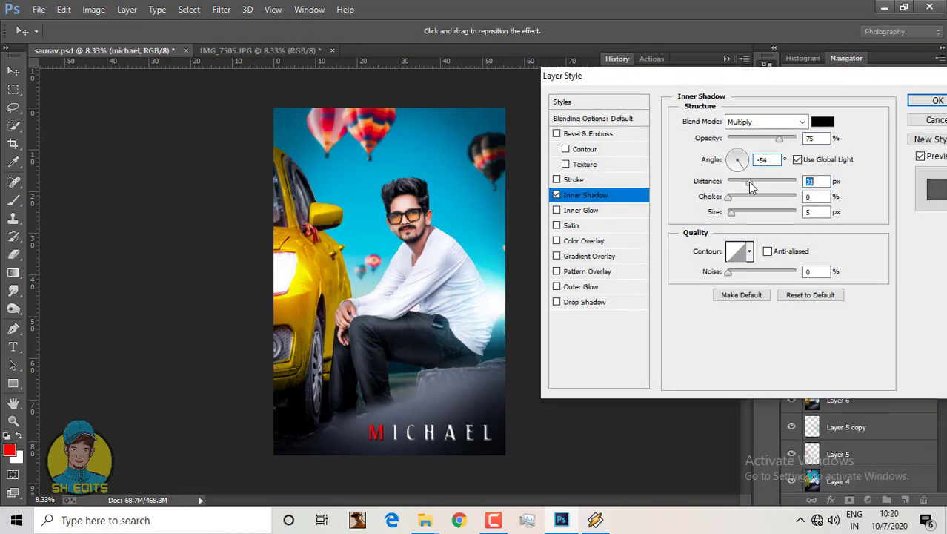
click(937, 100)
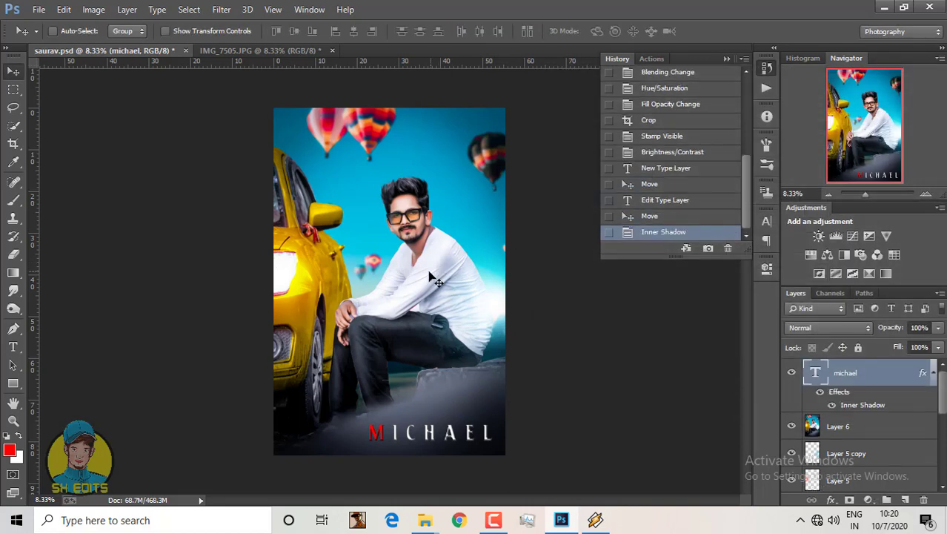
- Draw a rectangle and resize it to cover the whole canvas
click(13, 383)
drag(280, 113, 491, 445)
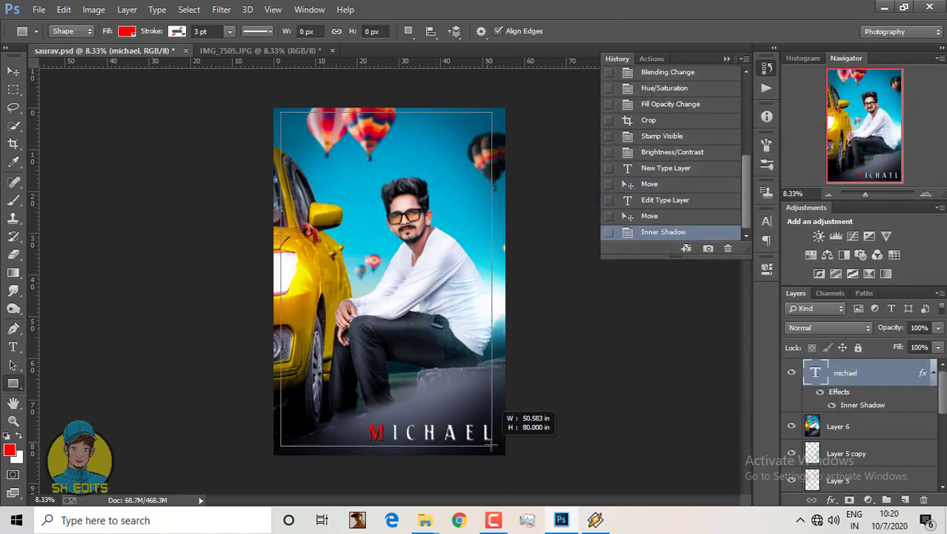
key(v)
drag(314, 189, 307, 176)
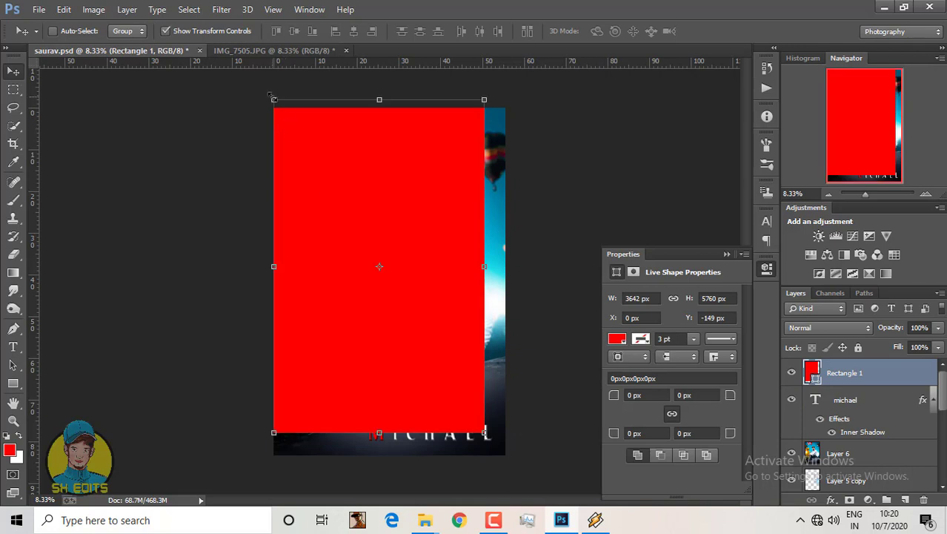
drag(273, 98, 274, 108)
drag(484, 431, 507, 455)
click(627, 30)
- Give the rectangle no fill and a solid-colour stroke, then select the michael layer
click(617, 338)
click(627, 139)
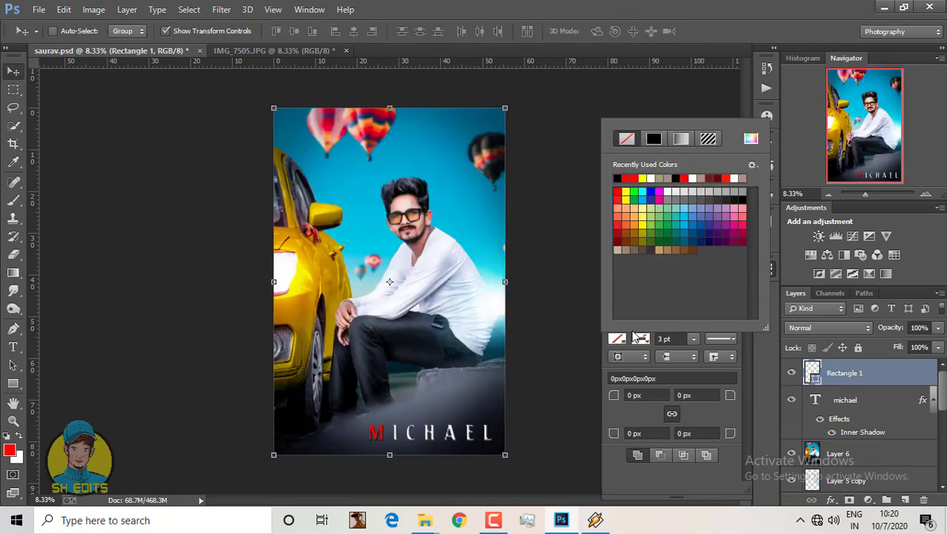
click(638, 338)
click(650, 178)
click(234, 33)
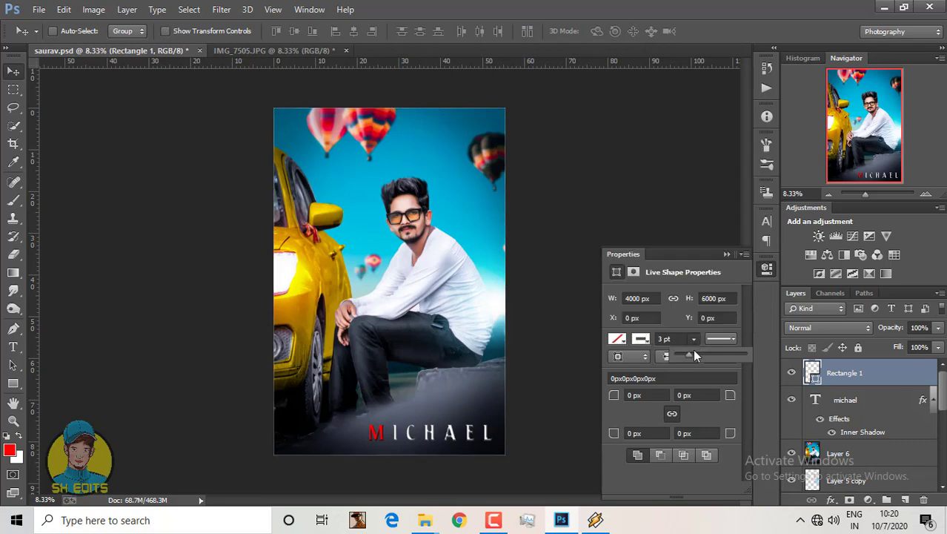
click(845, 400)
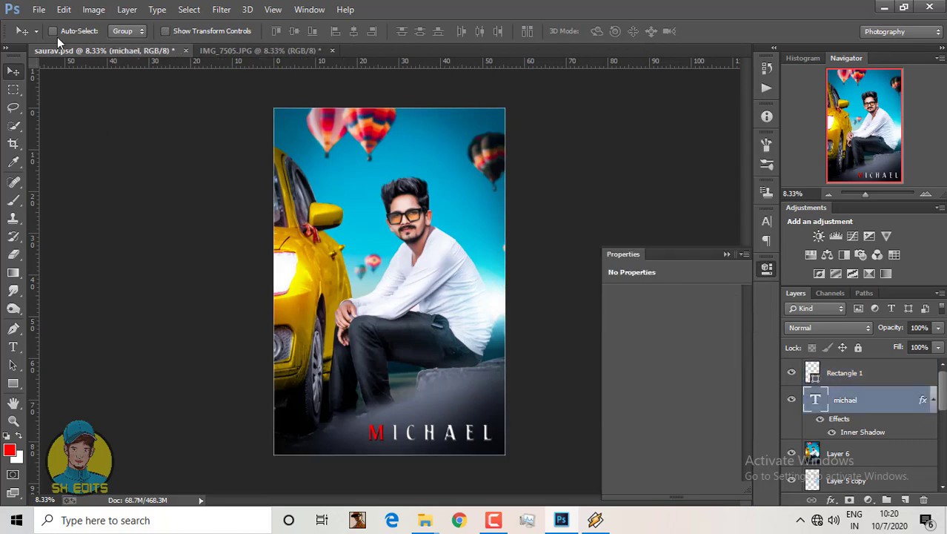
click(38, 9)
- Place Linked the SX EDITS NEW LOGO image from the D: drive's SX EDITS\sx logo folder
click(48, 221)
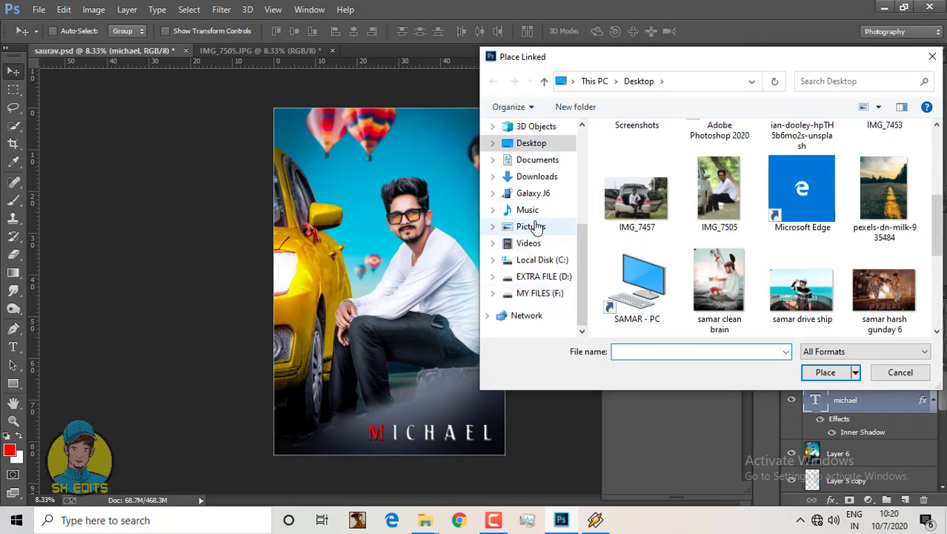
click(548, 278)
double_click(631, 148)
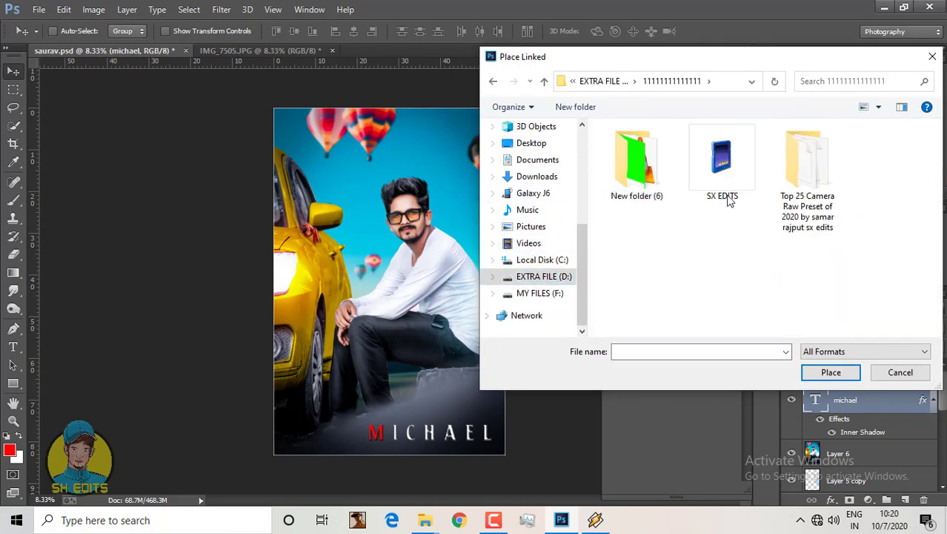
double_click(719, 155)
double_click(636, 278)
click(892, 158)
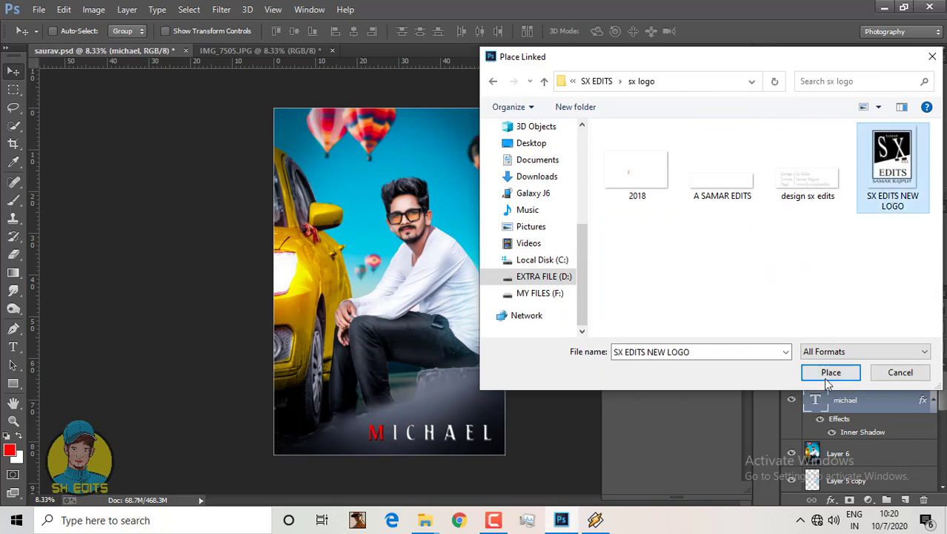
click(827, 374)
- Scale the logo down and move it to the picture's top-left corner
drag(404, 298, 384, 274)
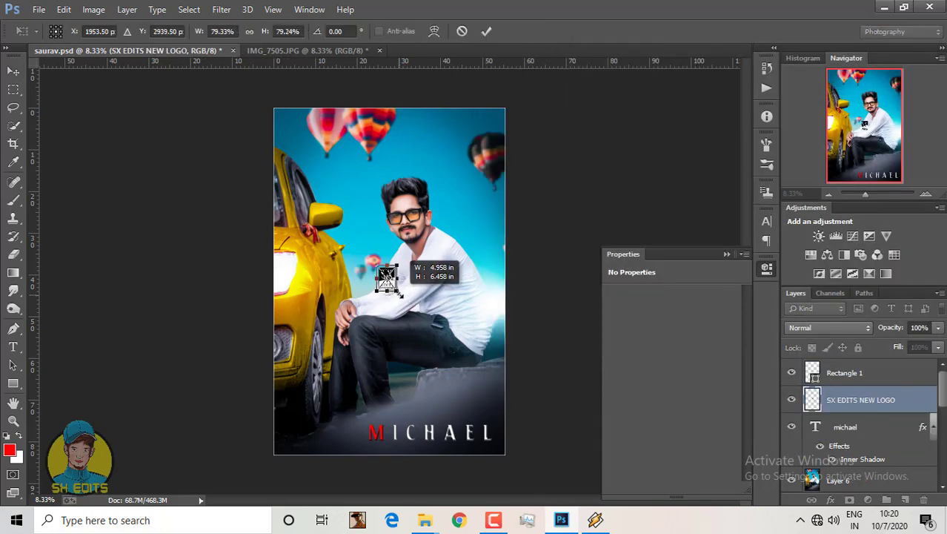
click(486, 31)
drag(449, 289, 346, 136)
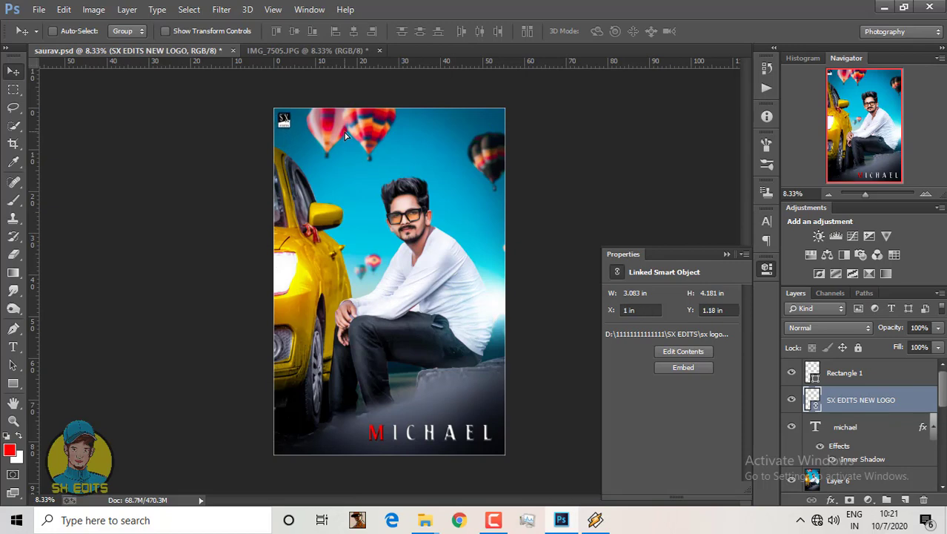
click(37, 9)
- Place the linked A SAMAR EDITS image and stretch it along the bottom edge
click(63, 221)
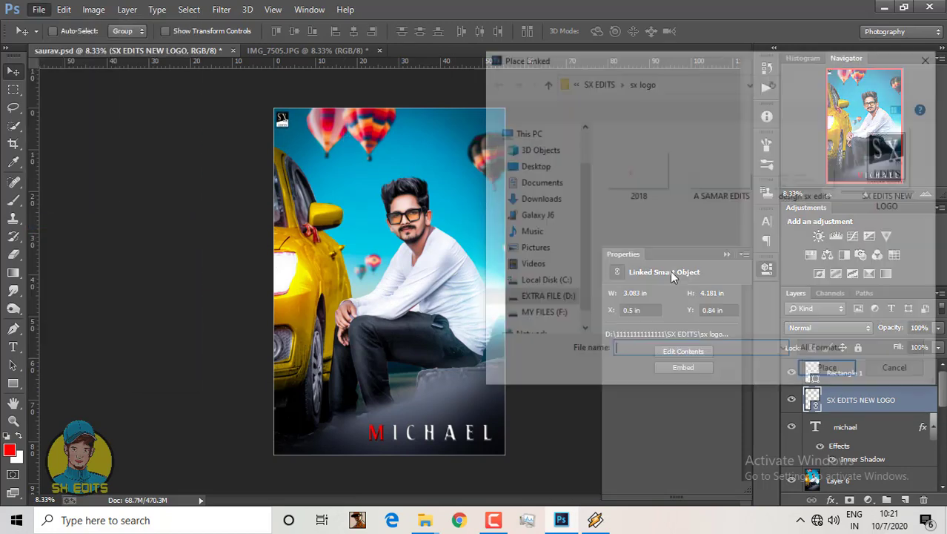
click(889, 430)
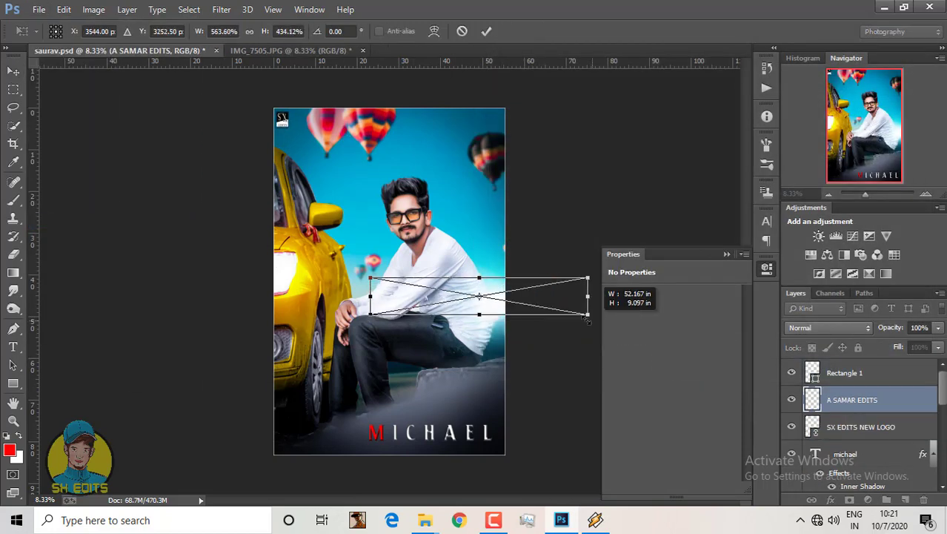
drag(473, 336, 442, 461)
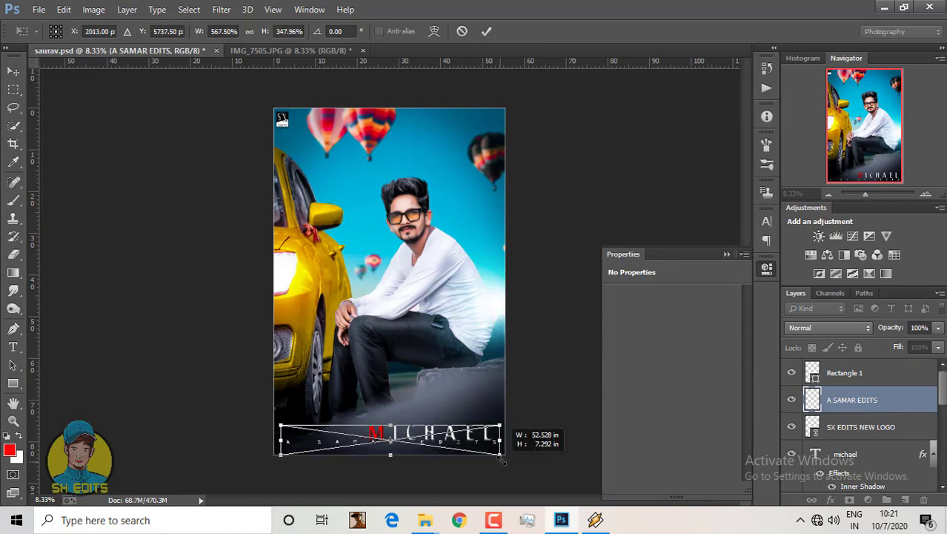
click(486, 32)
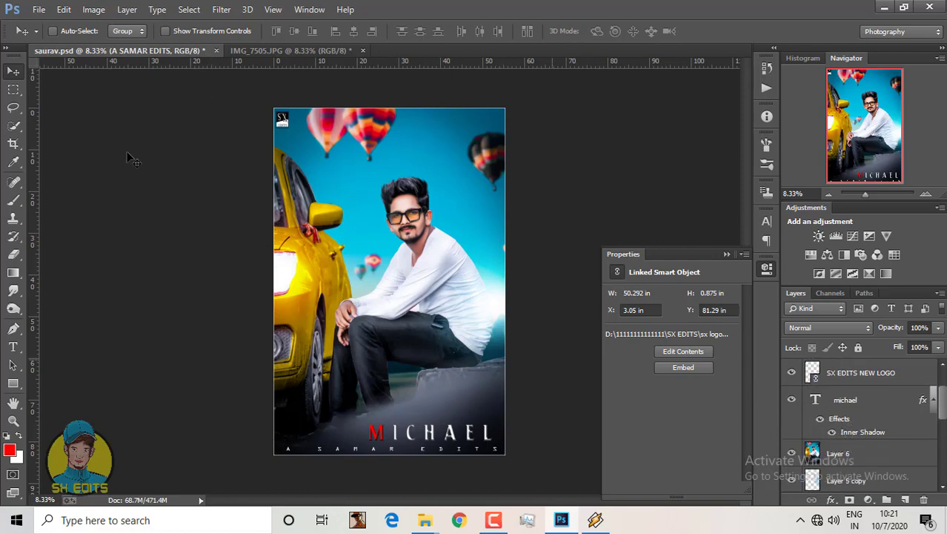
click(38, 9)
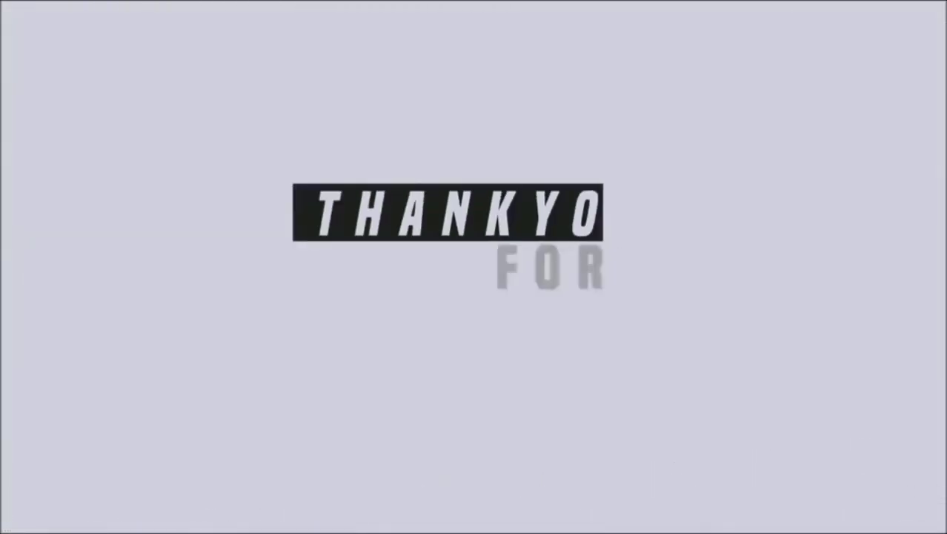